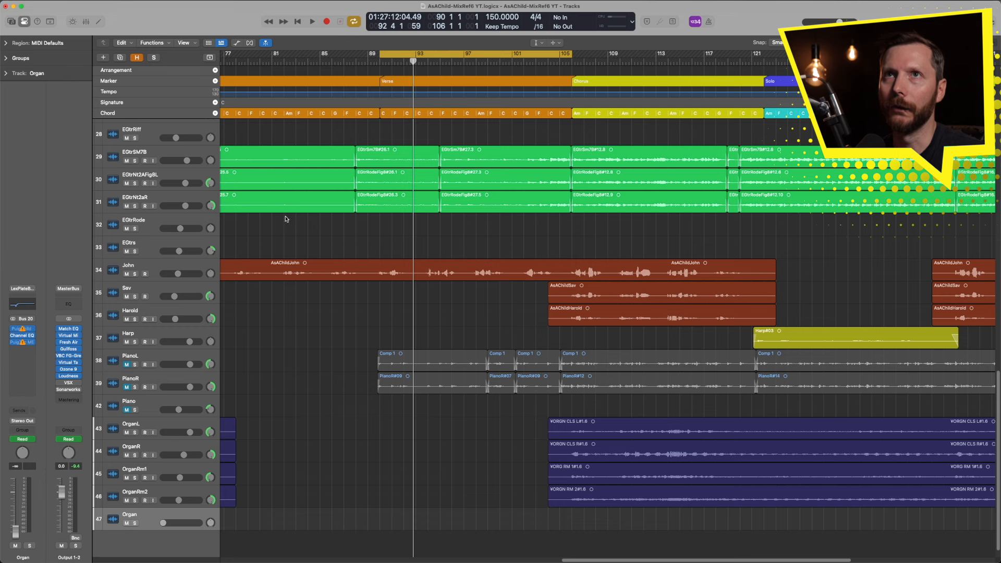
Step: Create one Keyboard Player Session Player track with the Freely style, using the default chord progression for new regions
click(104, 57)
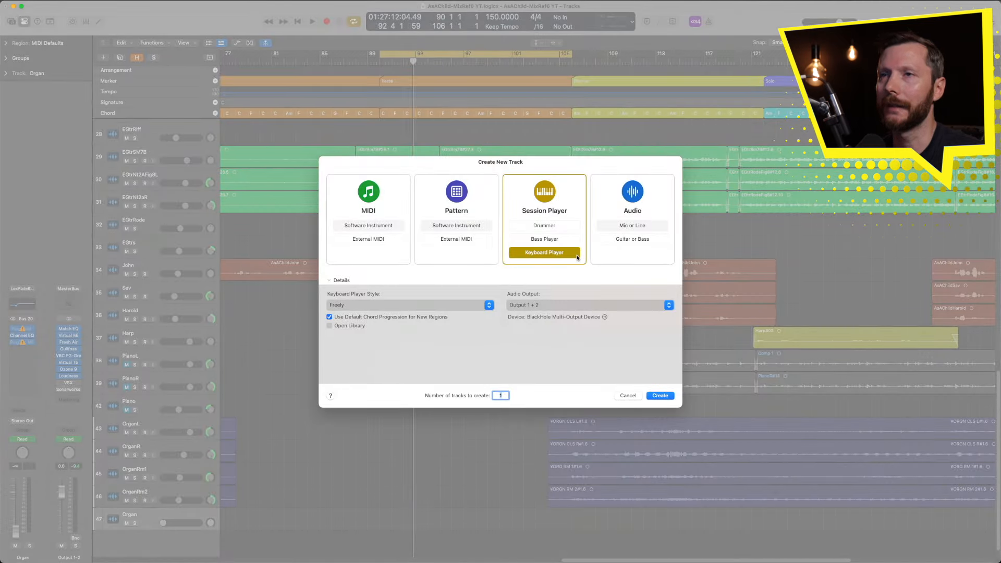
click(660, 395)
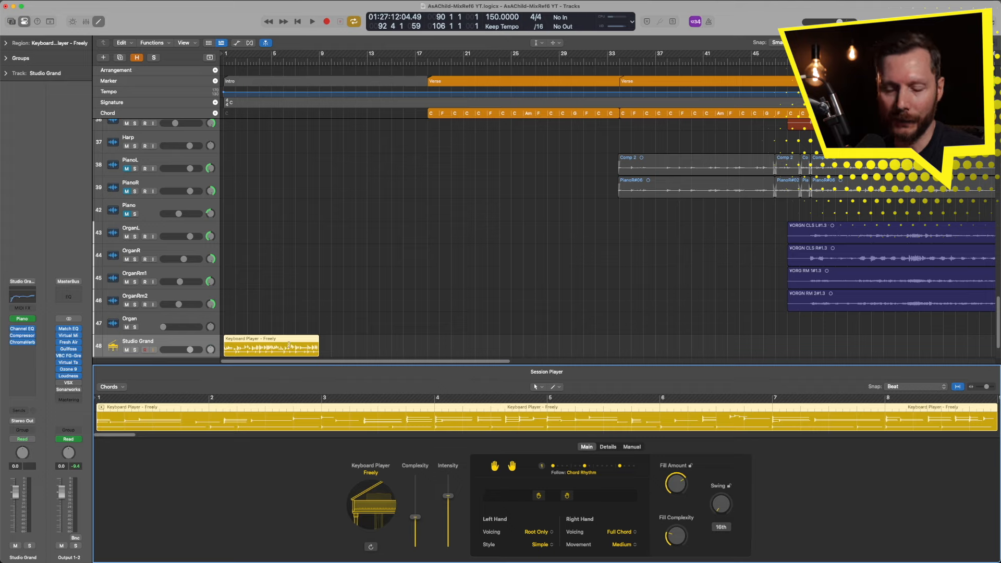
scroll(377, 336, down, 5)
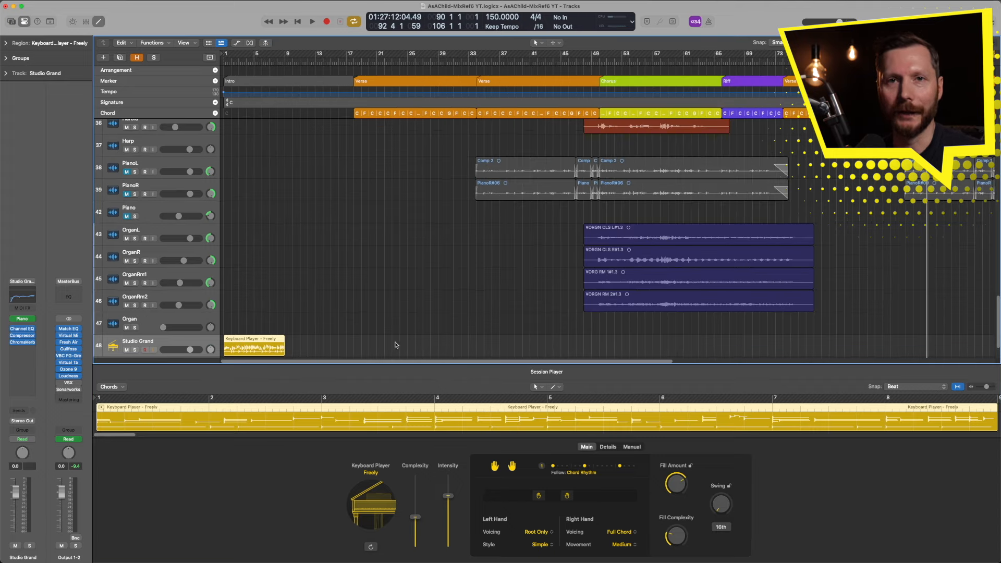
Step: Move the Keyboard Player region to the Verse at bar 90 and extend it to the start of the Chorus at bar 106
drag(264, 339, 963, 346)
scroll(822, 323, right, 5)
scroll(822, 322, right, 5)
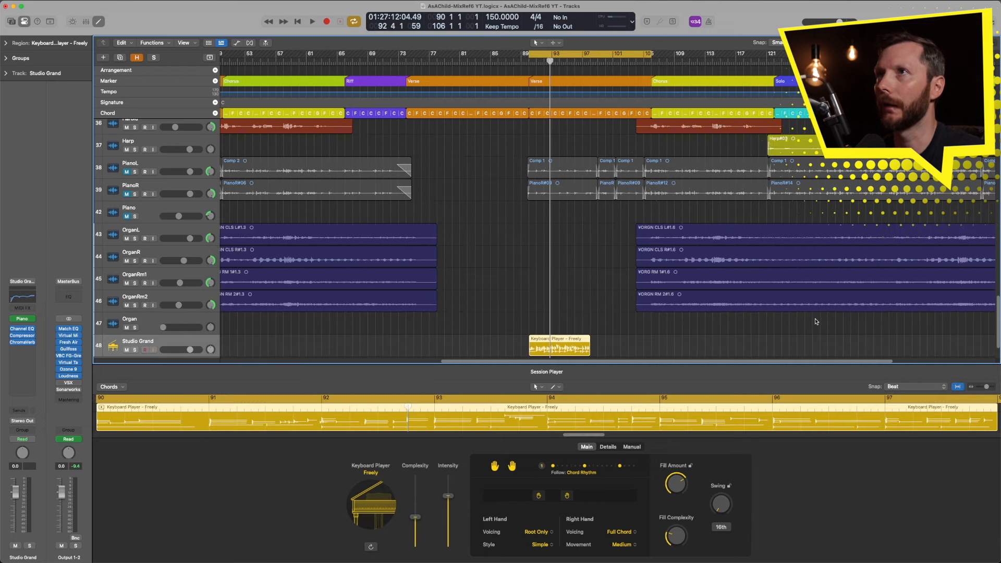
scroll(615, 330, right, 3)
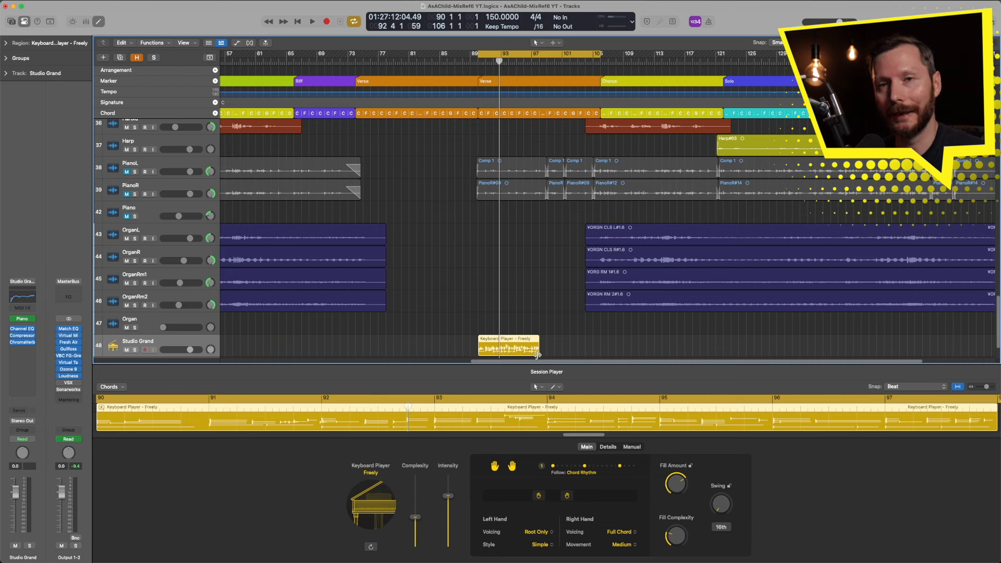
drag(537, 354, 596, 347)
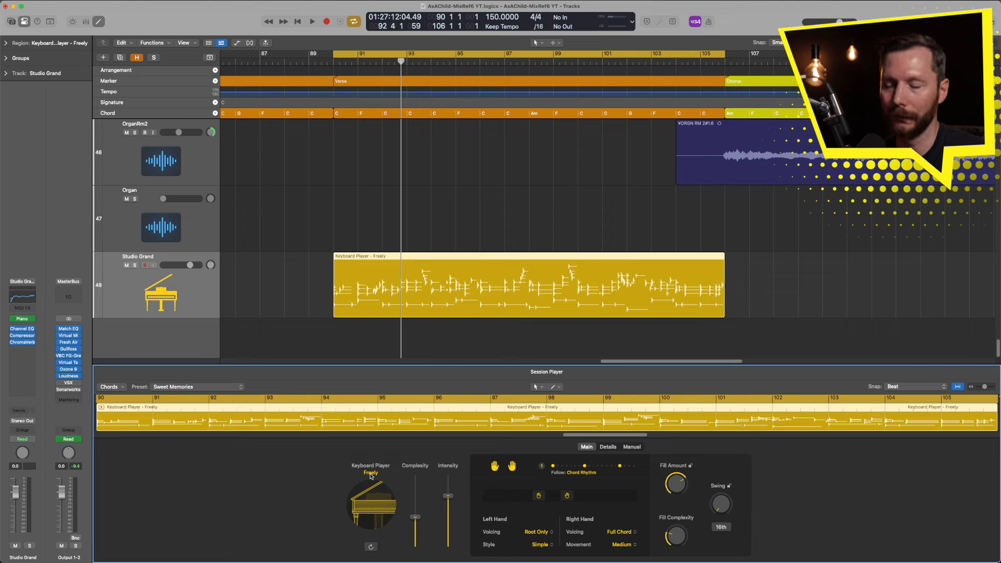
Step: Play back the verse to audition the Freely keyboard part
key(space)
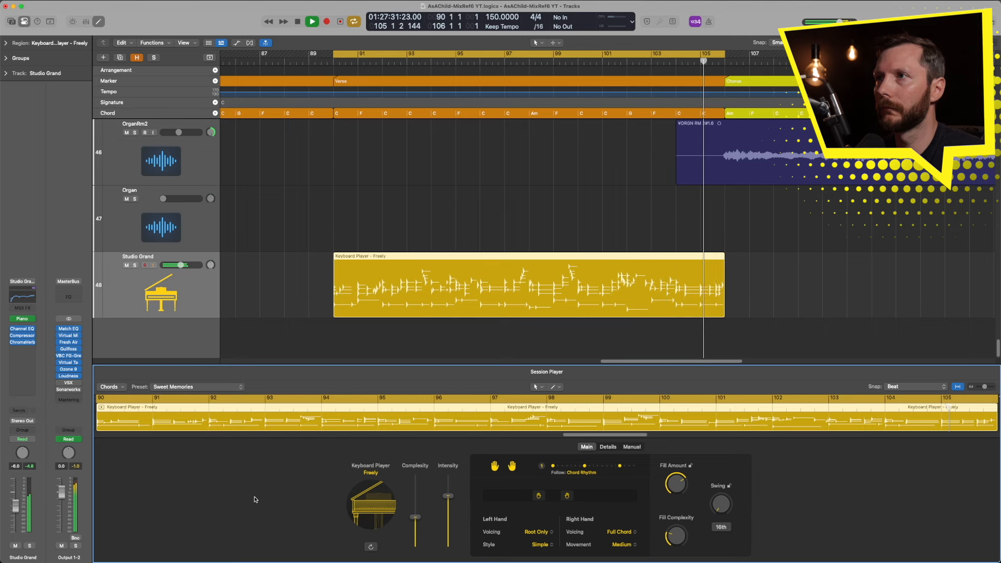
key(space)
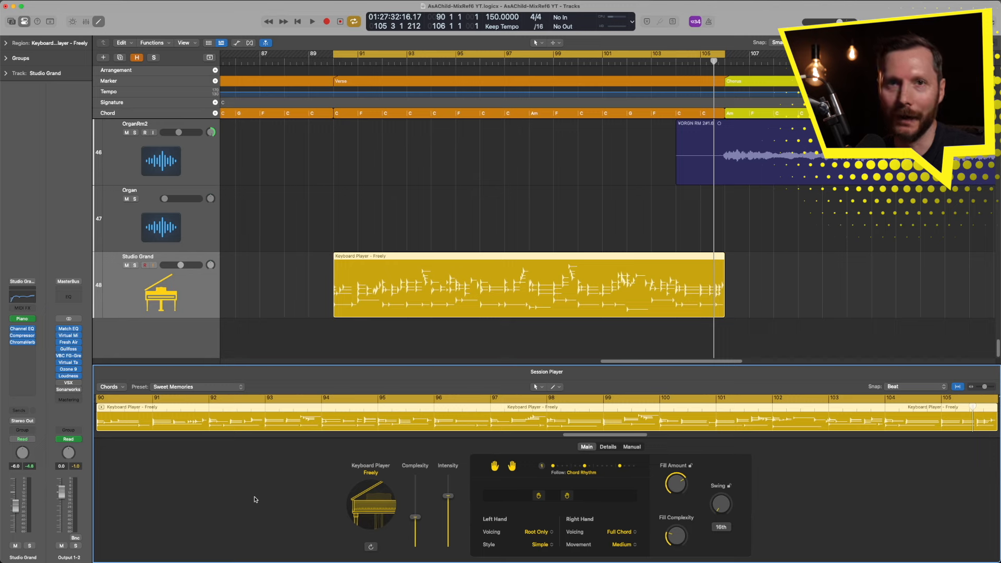
Step: Switch the Keyboard Player style to Broken Chords and audition it over the verse
click(372, 473)
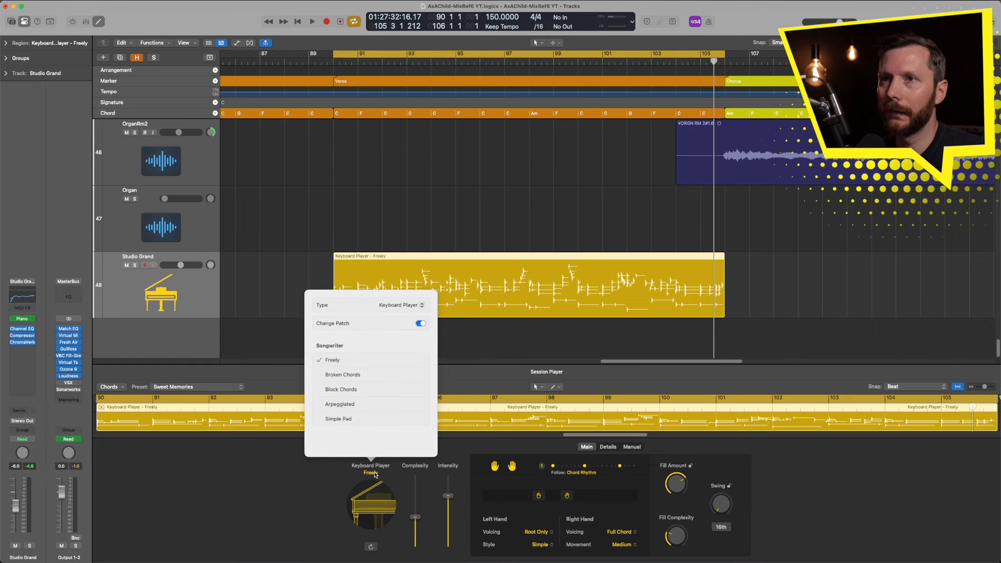
click(344, 376)
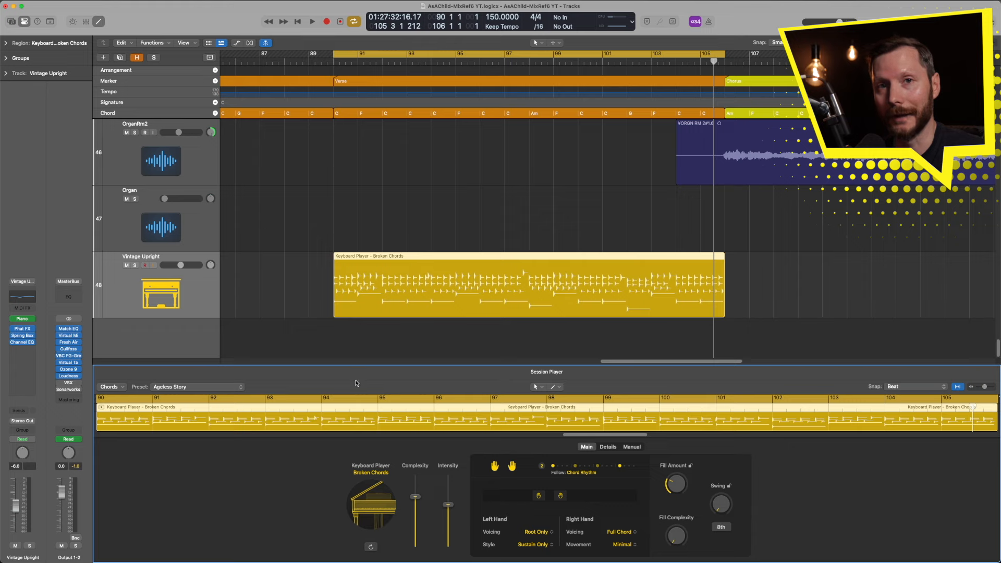
key(space)
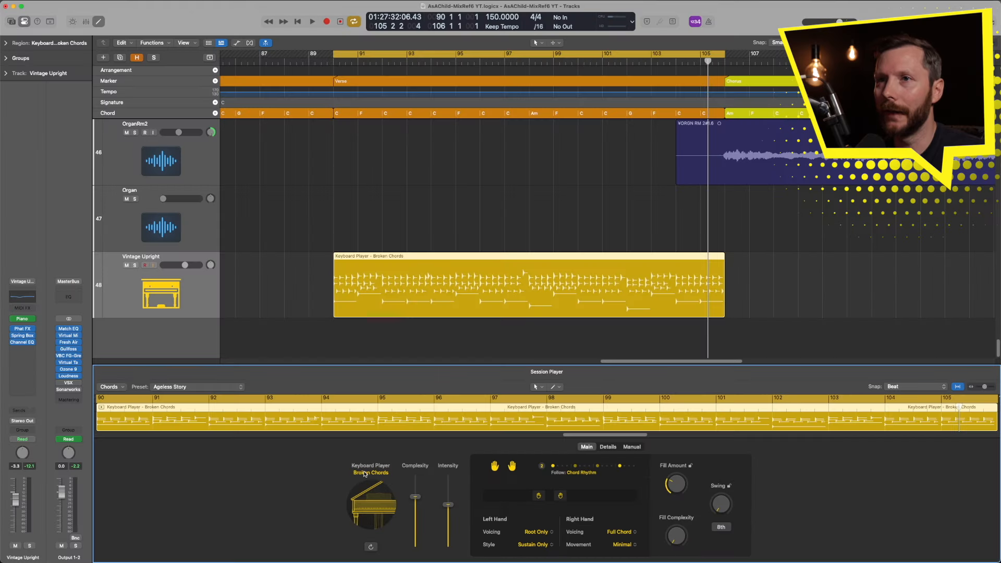
Step: Switch the Keyboard Player style to Block Chords and listen to the verse with it
click(364, 473)
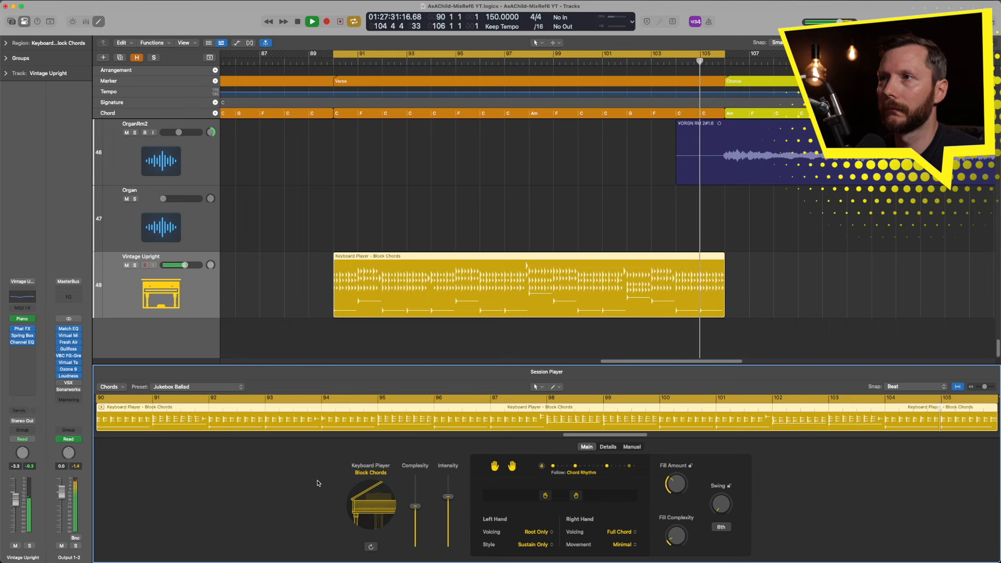
key(space)
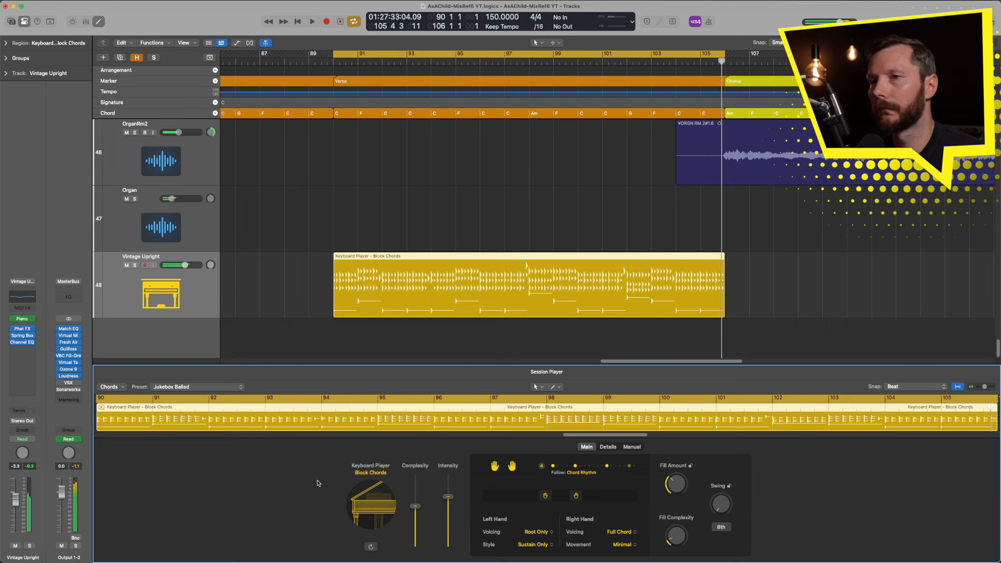
Step: Switch the Keyboard Player style to Arpeggiated and play the verse to audition it
click(358, 474)
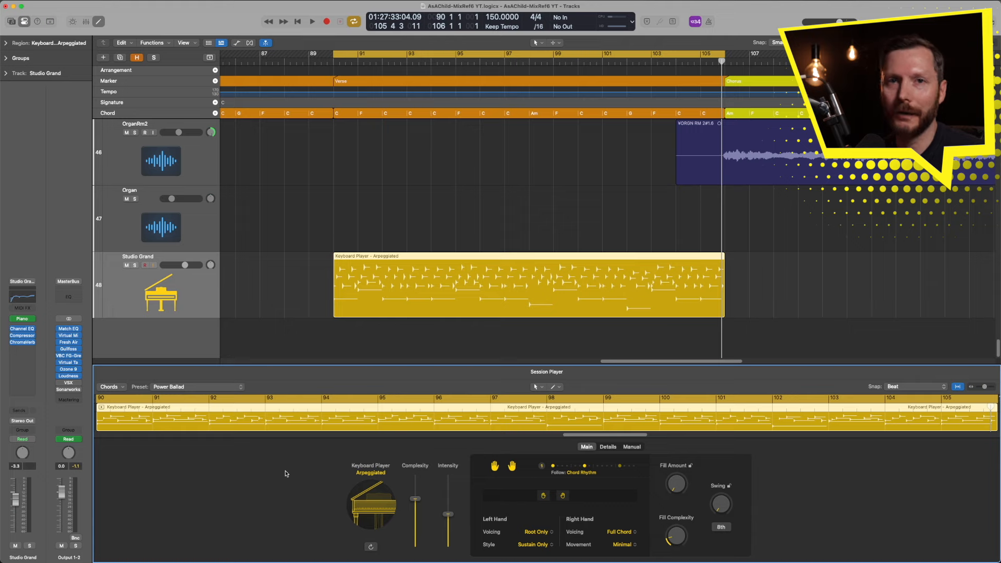
key(space)
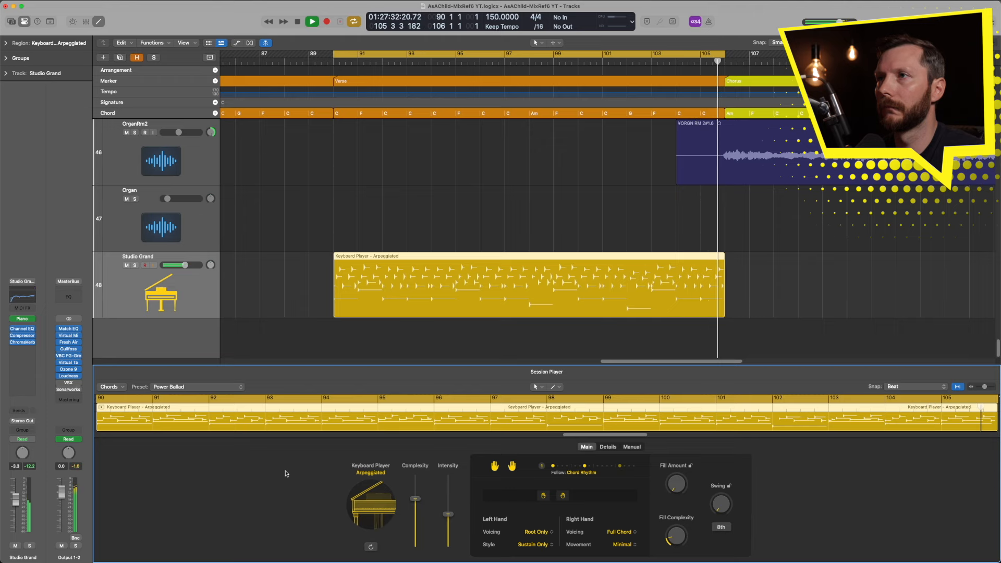
key(space)
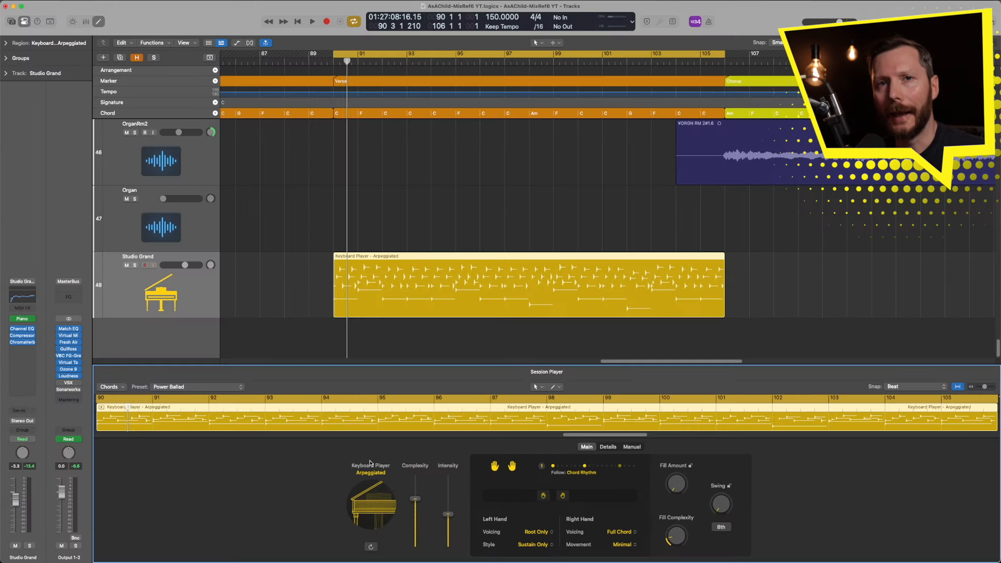
Step: Switch the Keyboard Player style to Simple Pad, leaving Change Patch on
click(371, 473)
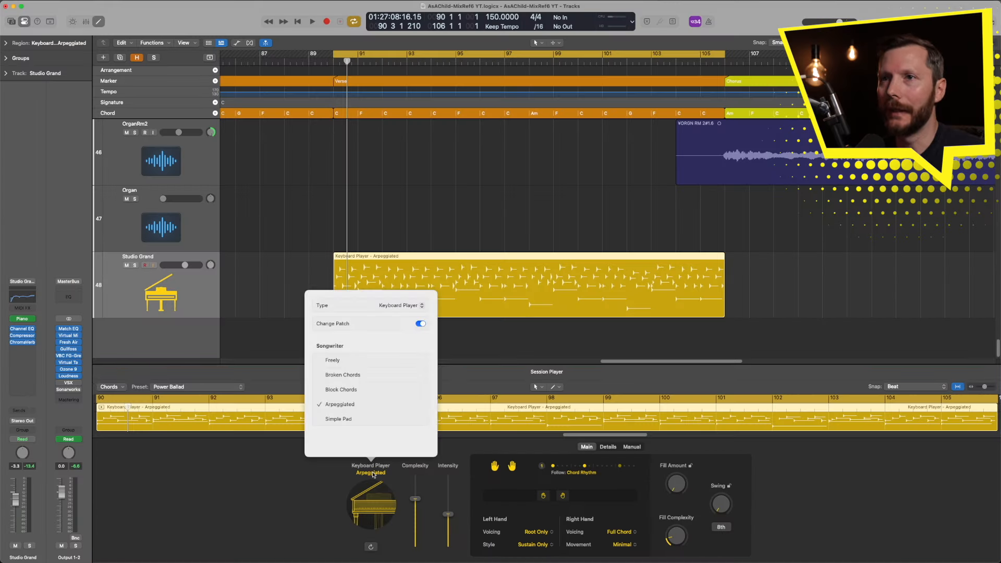
click(338, 419)
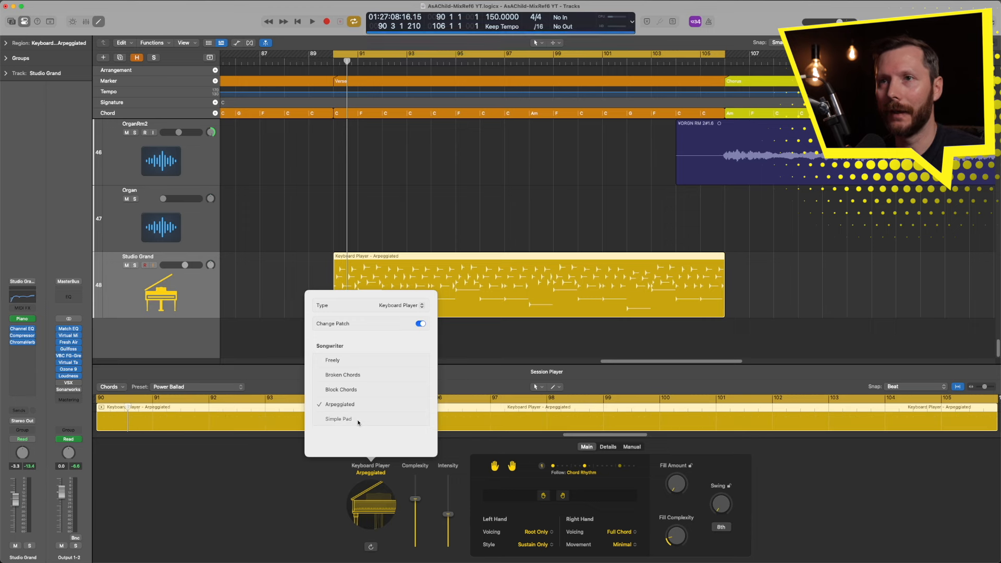
click(305, 497)
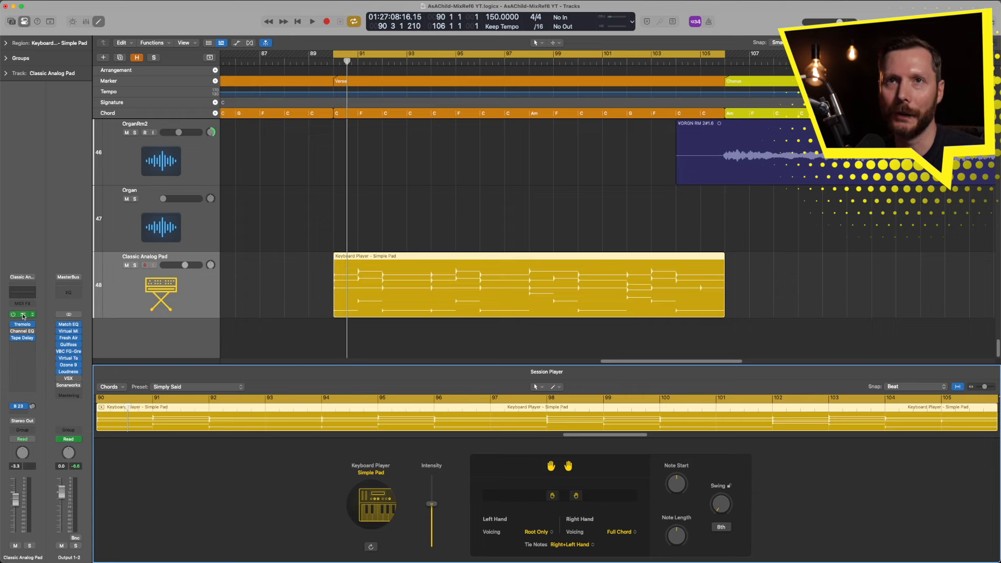
Step: Inspect the pad track's Retro Synth instrument, close it, and audition the pad over the verse
click(23, 316)
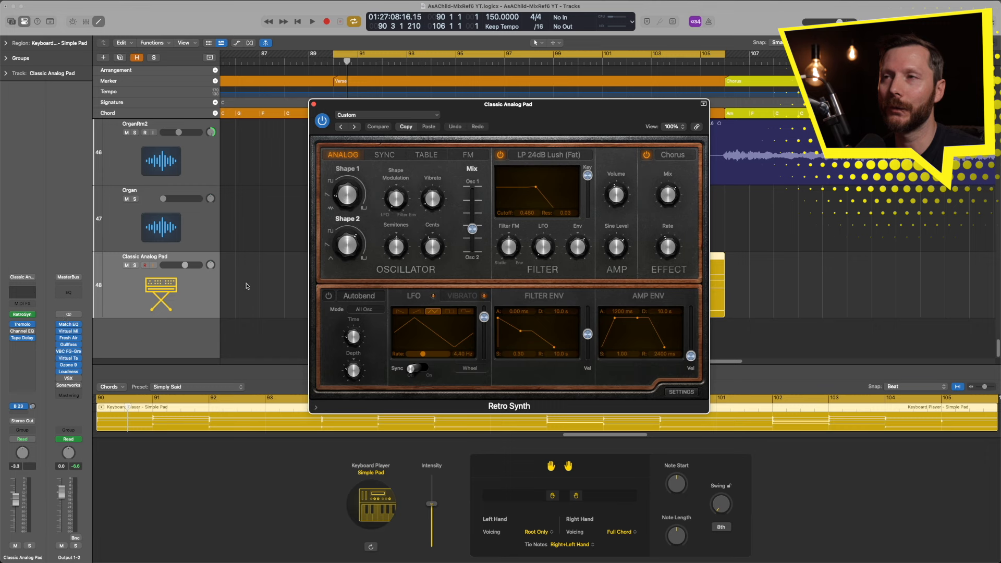
click(314, 105)
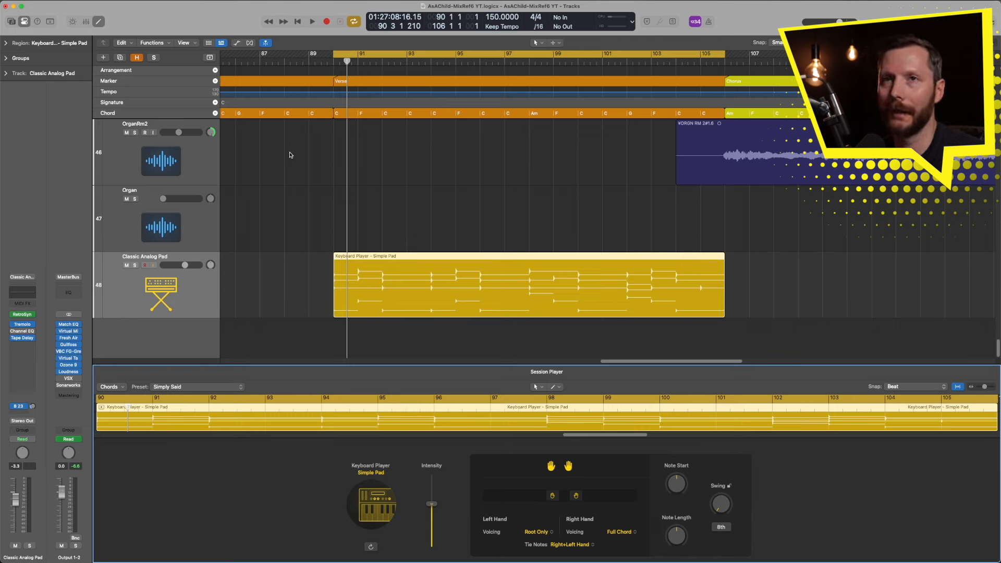
key(space)
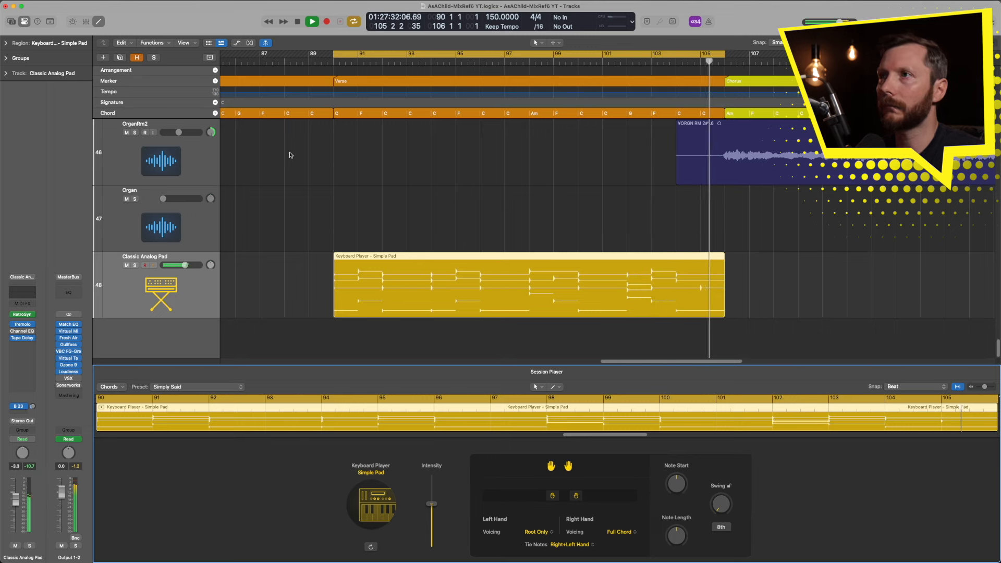
key(space)
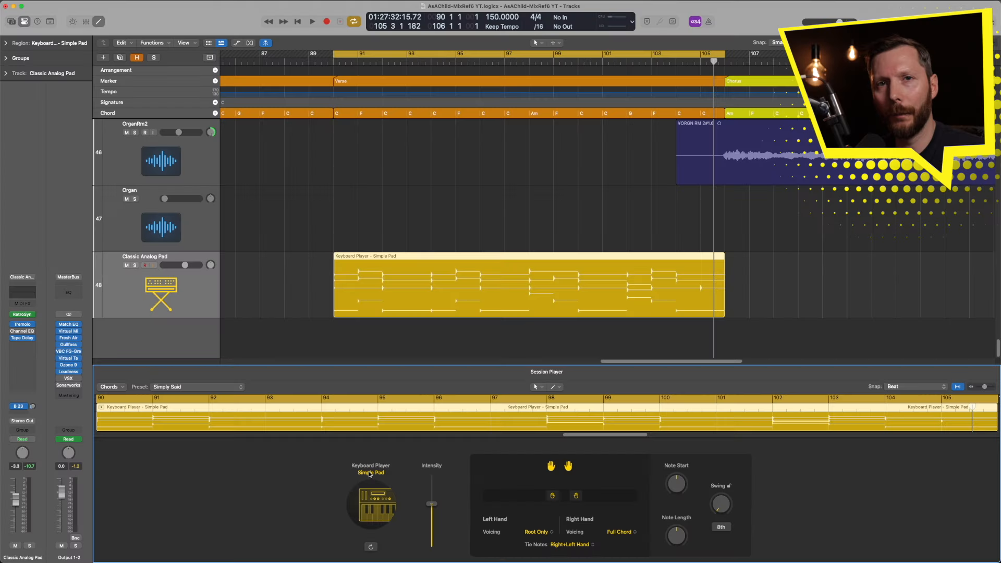
Step: Set the Keyboard Player style back to Freely
click(370, 474)
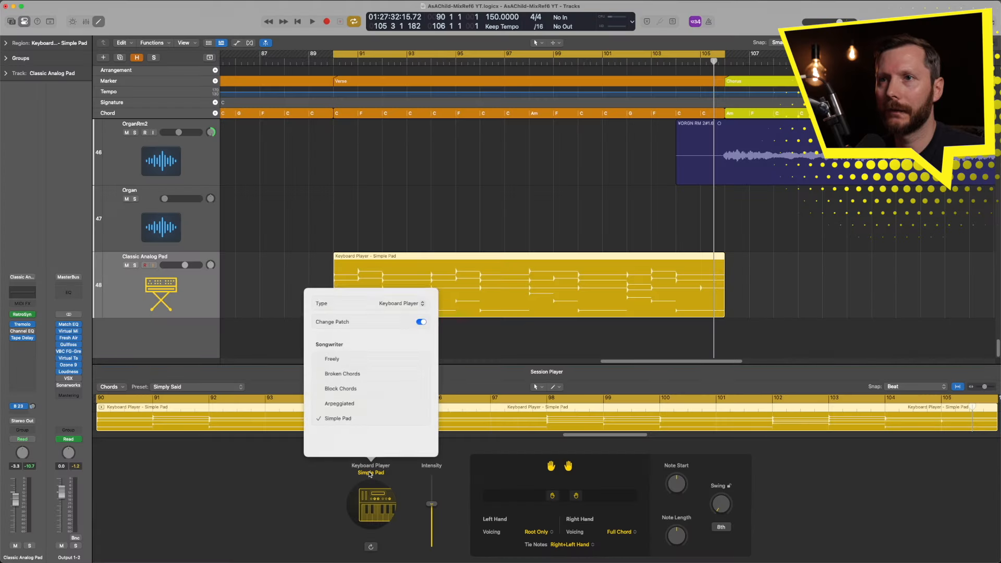
click(354, 364)
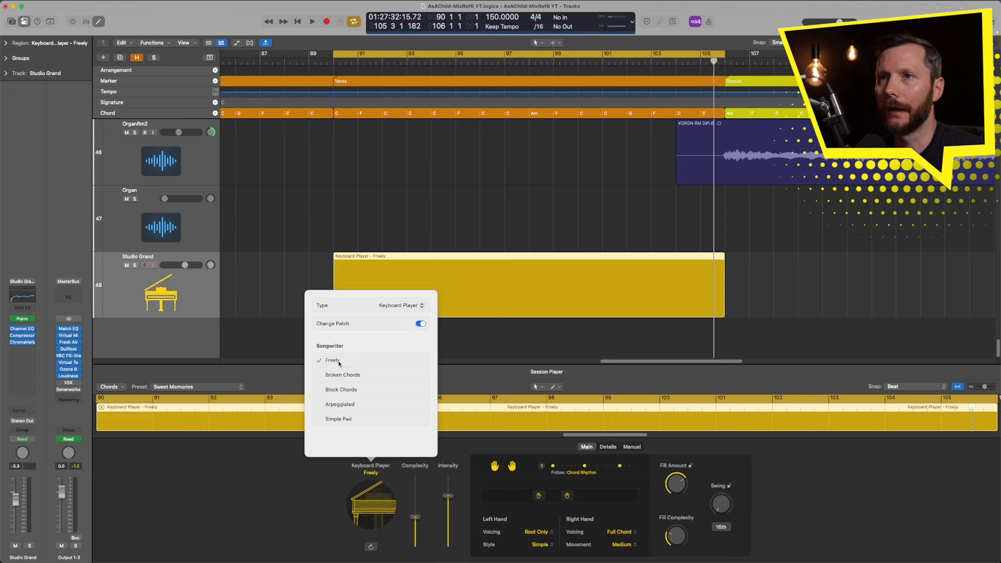
click(294, 502)
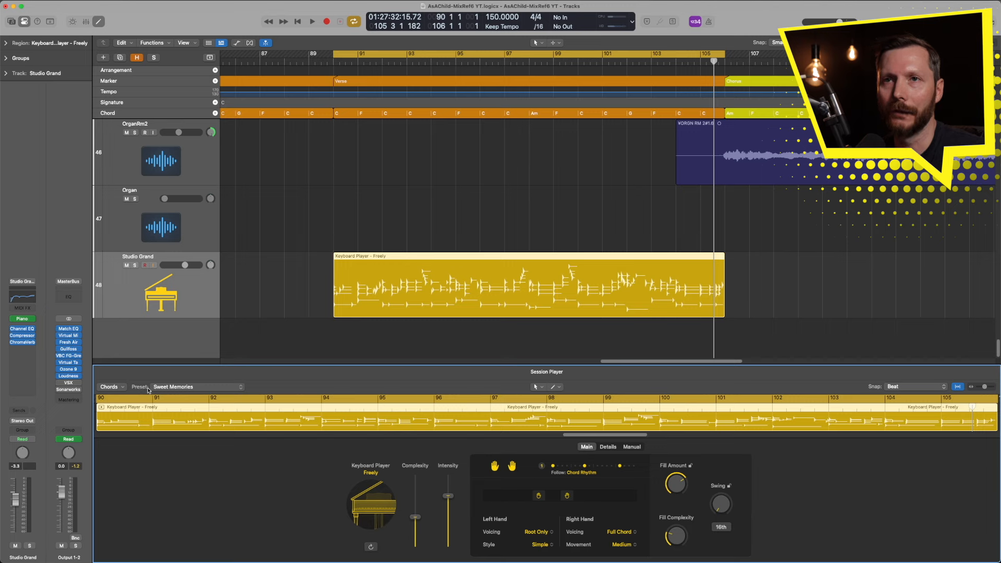
Step: Load the Gentle Ballad preset for the Freely region and audition the piano part over the verse
click(195, 386)
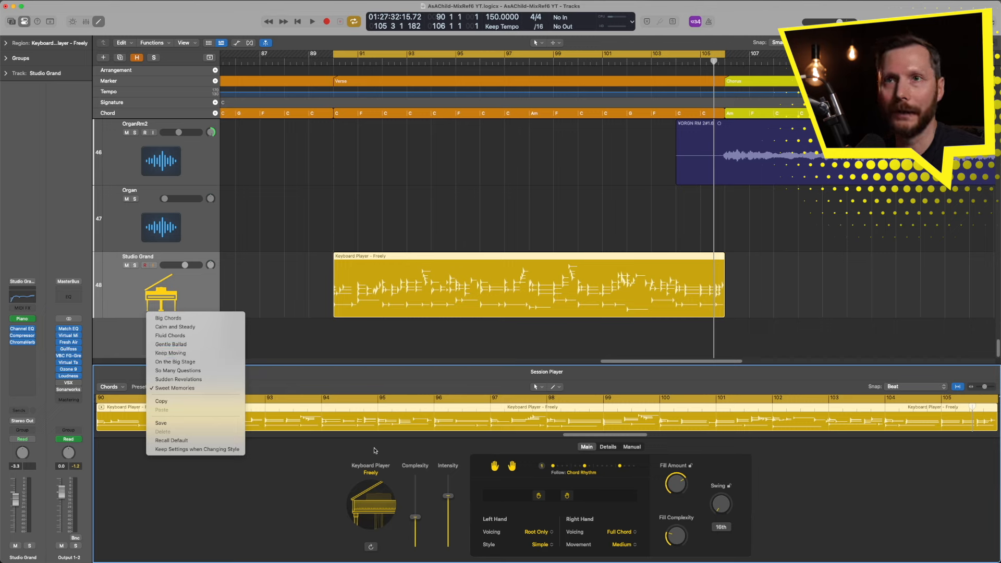
click(199, 344)
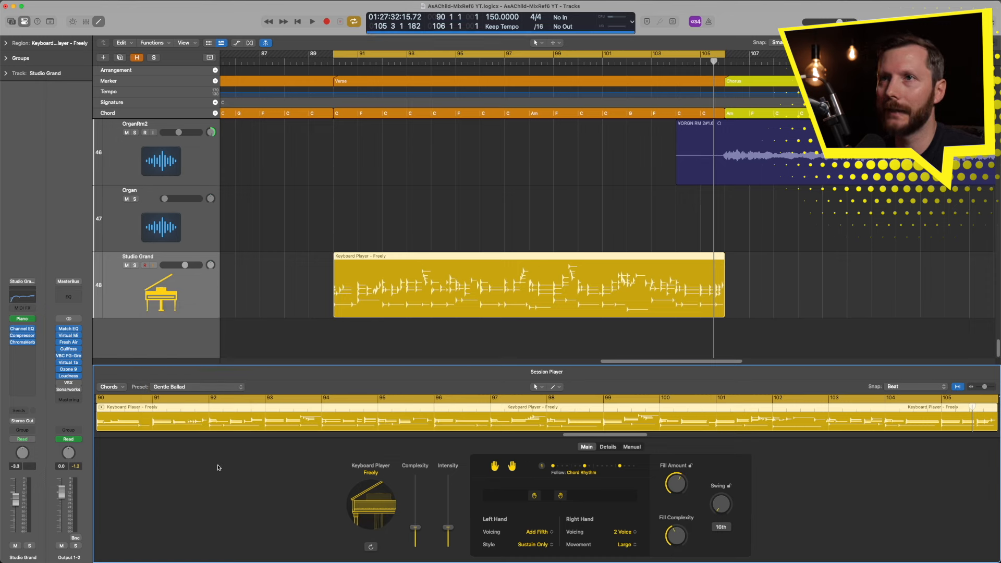
key(shift+space)
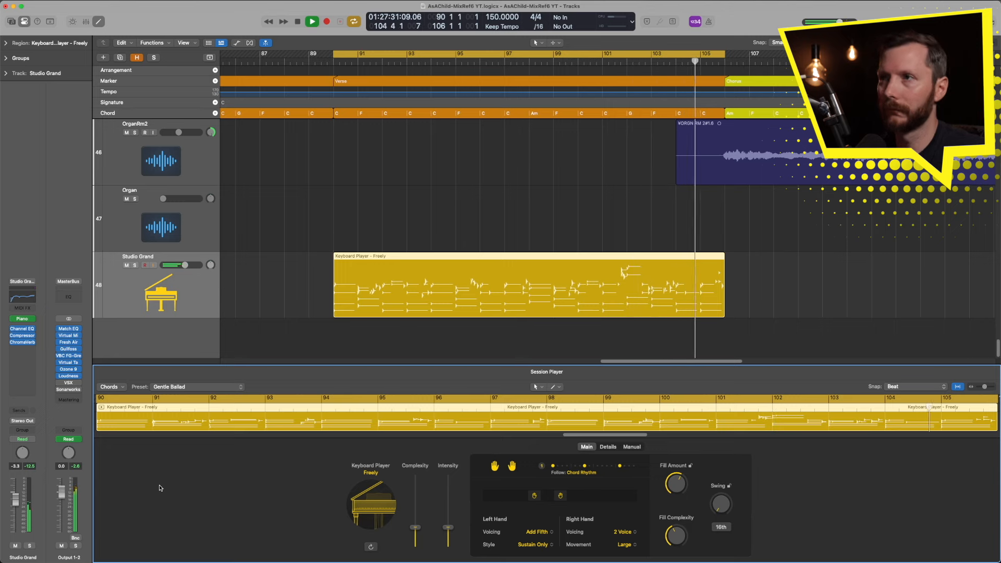
key(space)
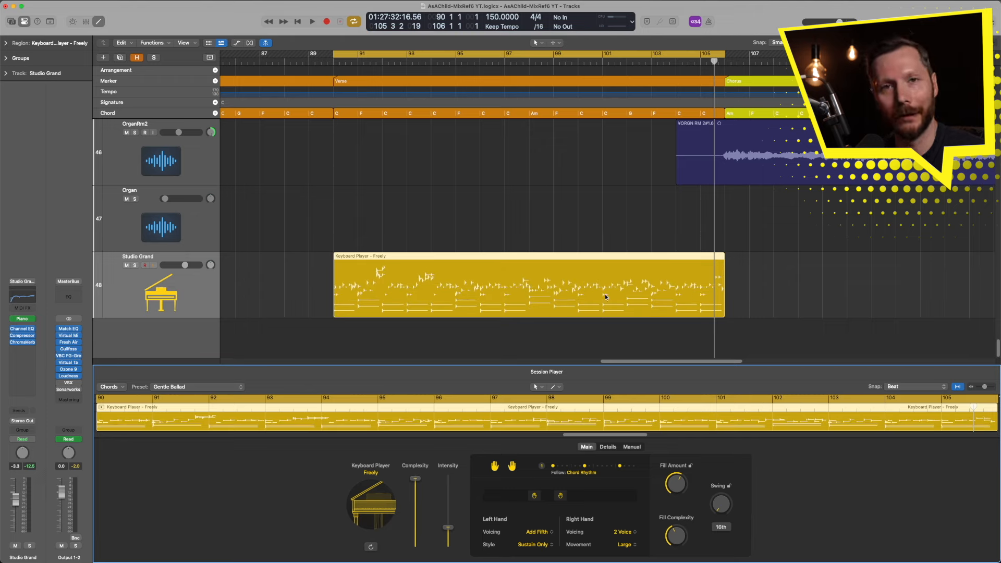
key(shift+space)
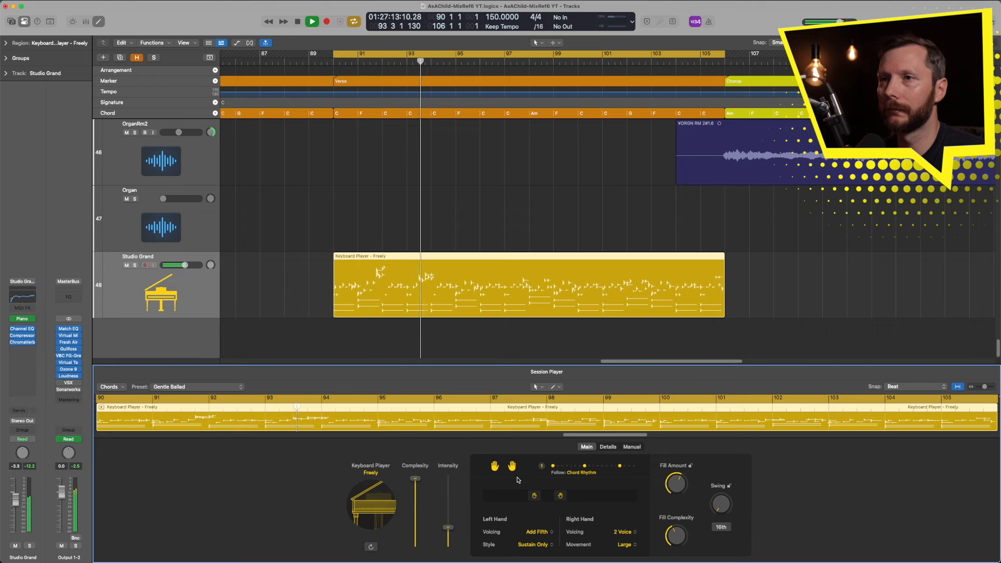
key(space)
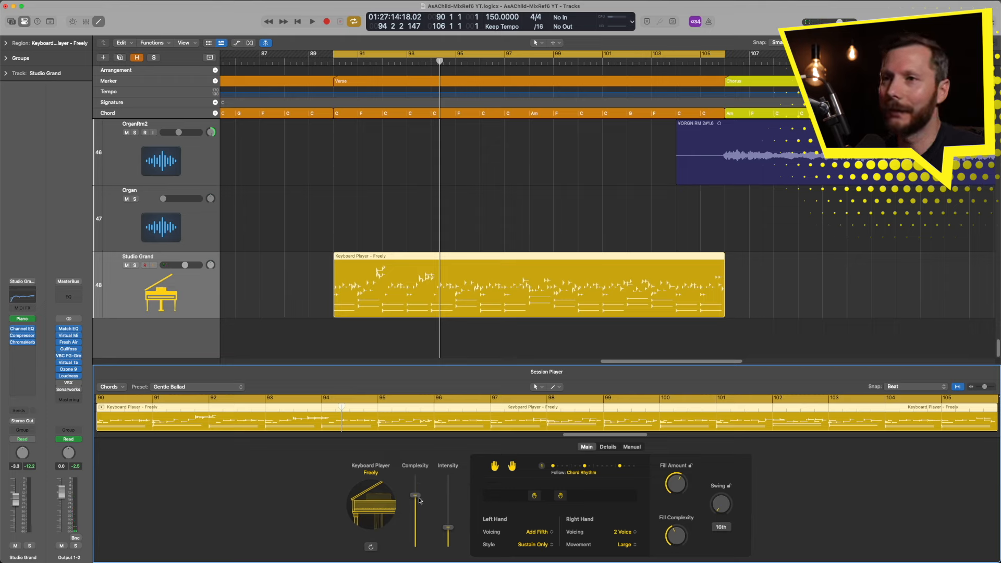
Step: Lower the Keyboard Player's Complexity to near its minimum and raise its Intensity to the maximum
drag(419, 529, 421, 530)
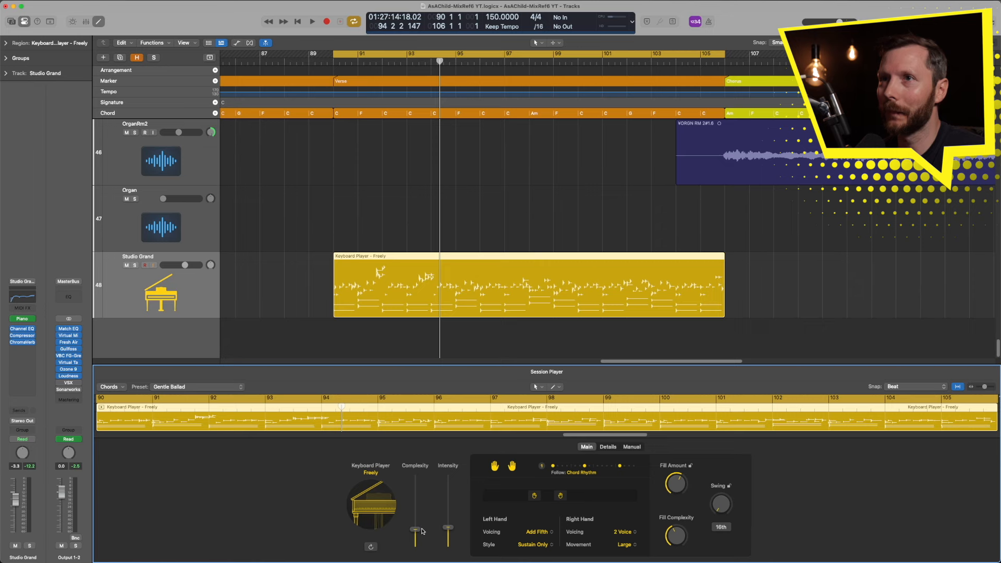
drag(417, 533, 416, 534)
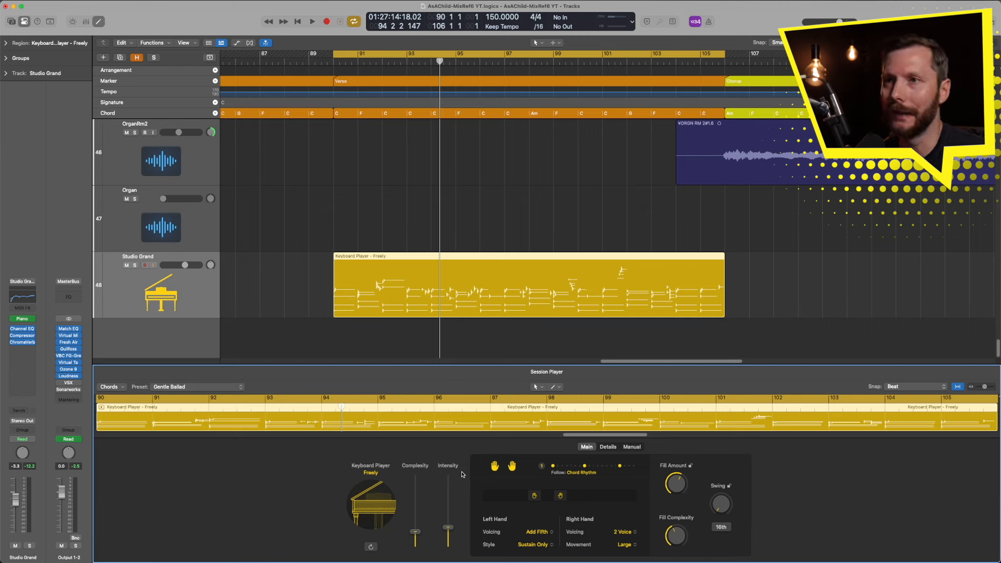
drag(450, 528, 448, 476)
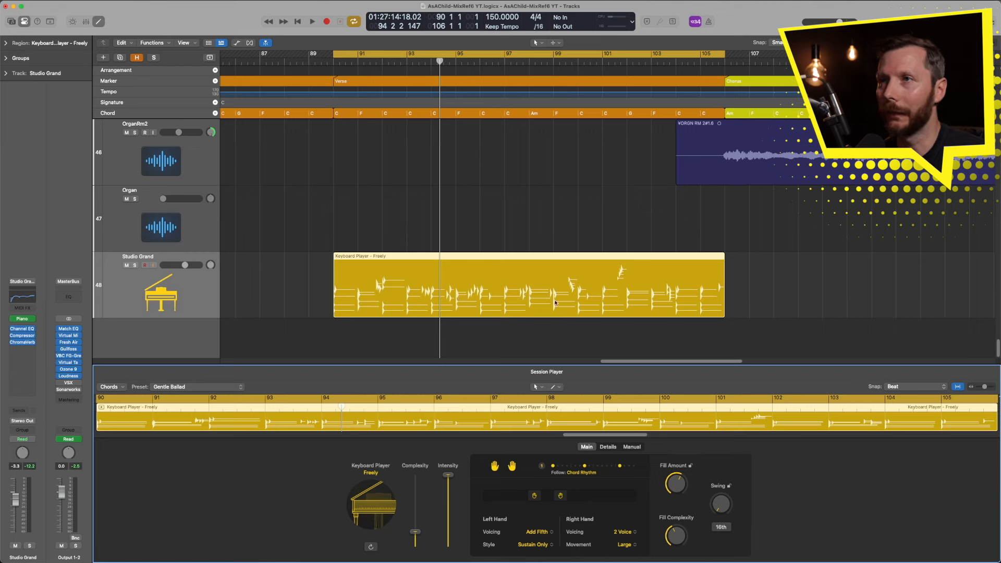
Step: Audition the Keyboard Player part over the verse with Intensity at maximum
key(space)
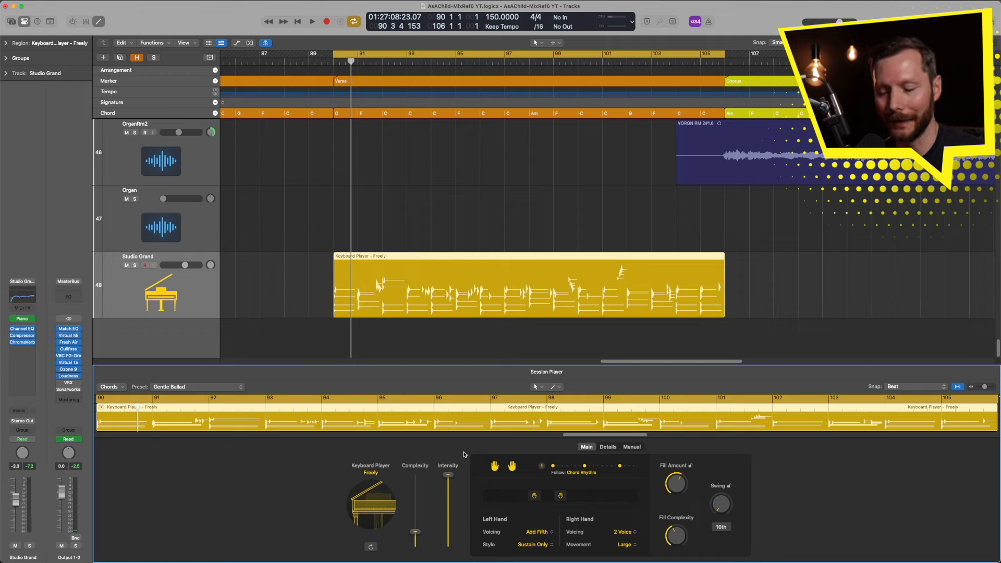
key(space)
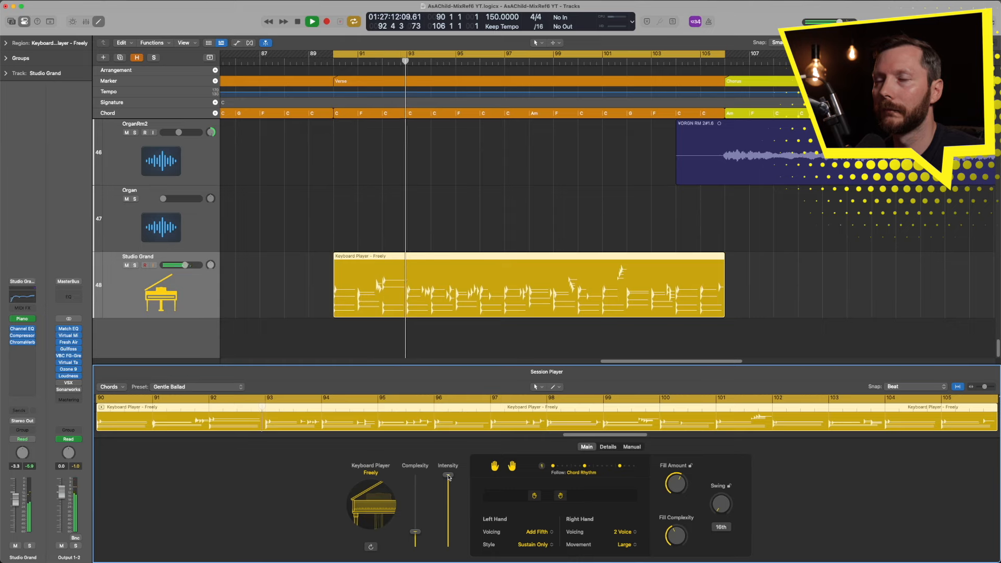
key(space)
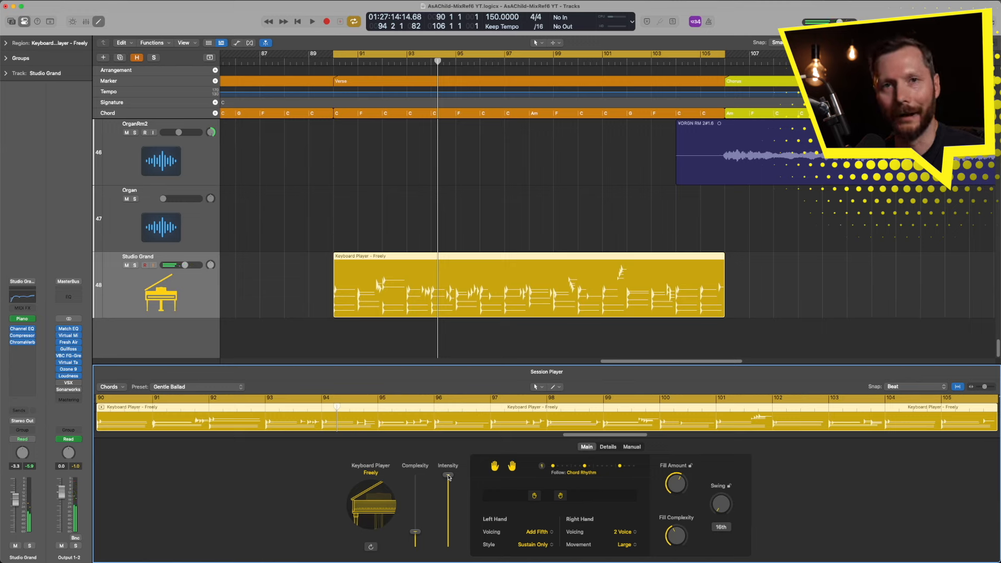
Step: Lower the Keyboard Player's Intensity to about a quarter of its range and audition the softer piano part
drag(448, 476, 450, 533)
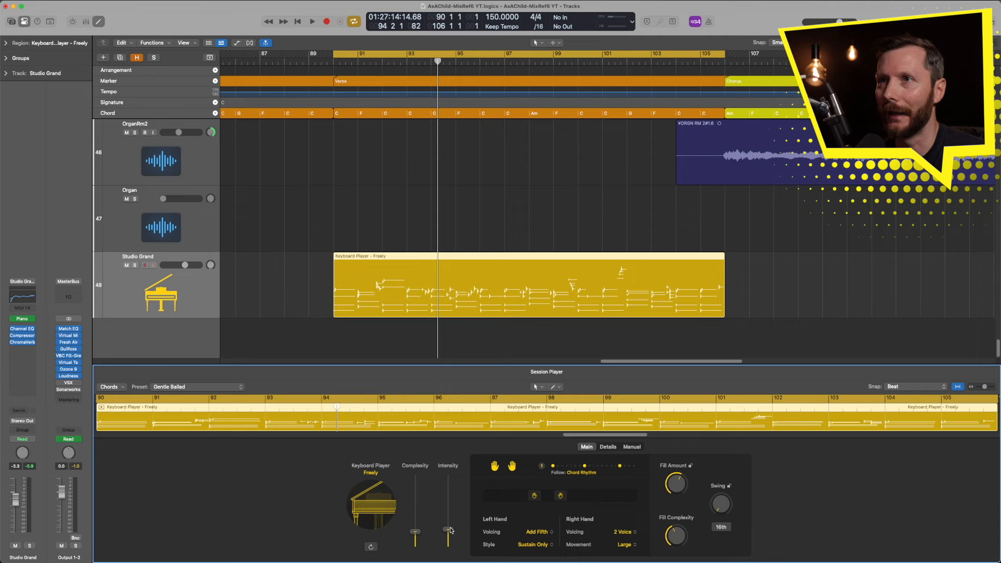
key(space)
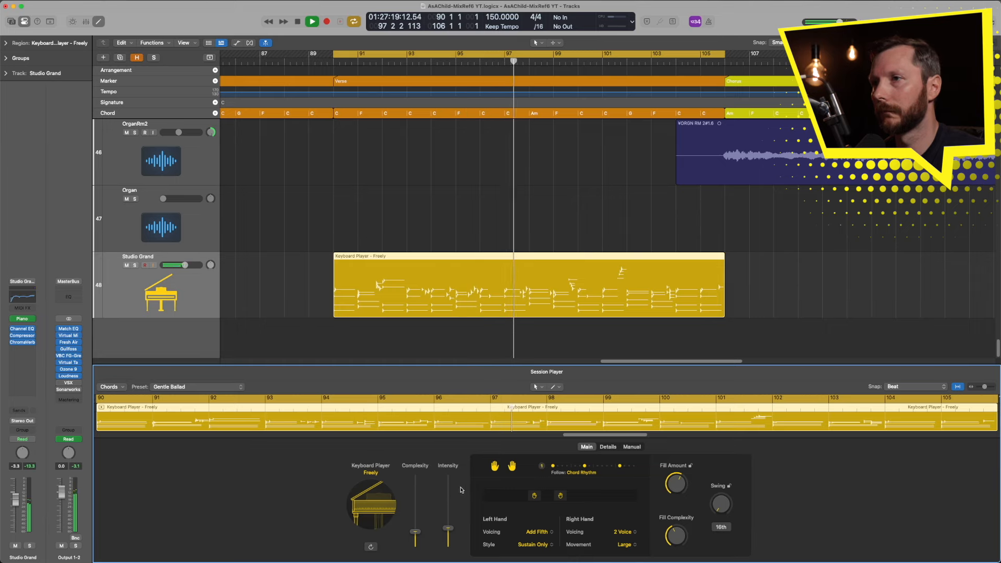
key(space)
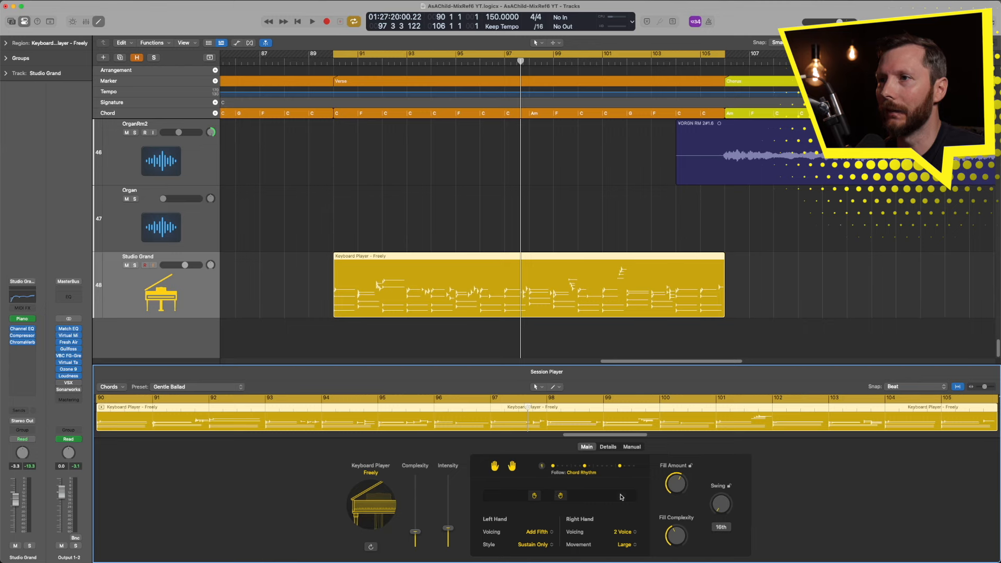
Step: Try disabling the Keyboard Player's left hand and right hand, and switch both hands back on
click(494, 468)
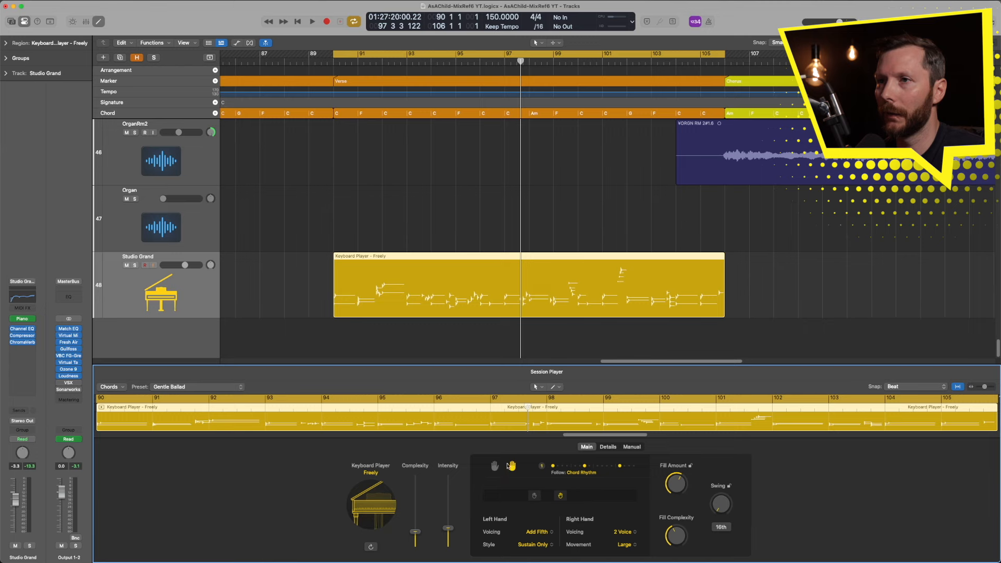
click(513, 467)
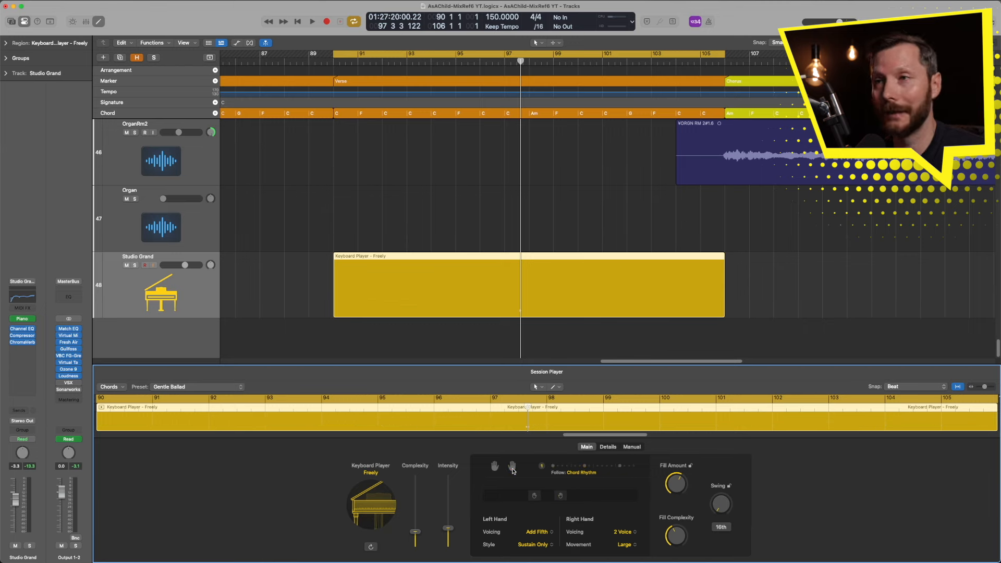
click(513, 467)
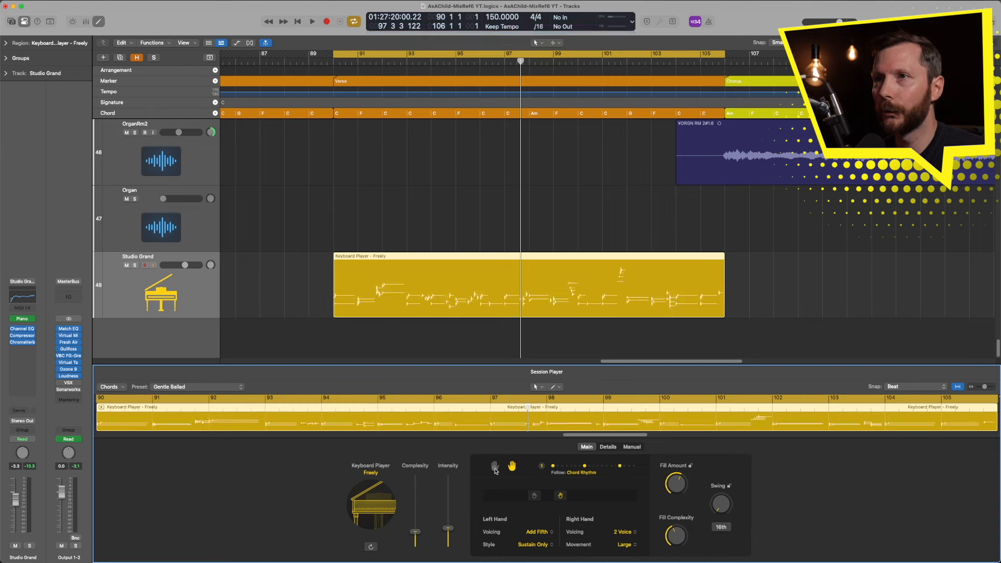
click(495, 470)
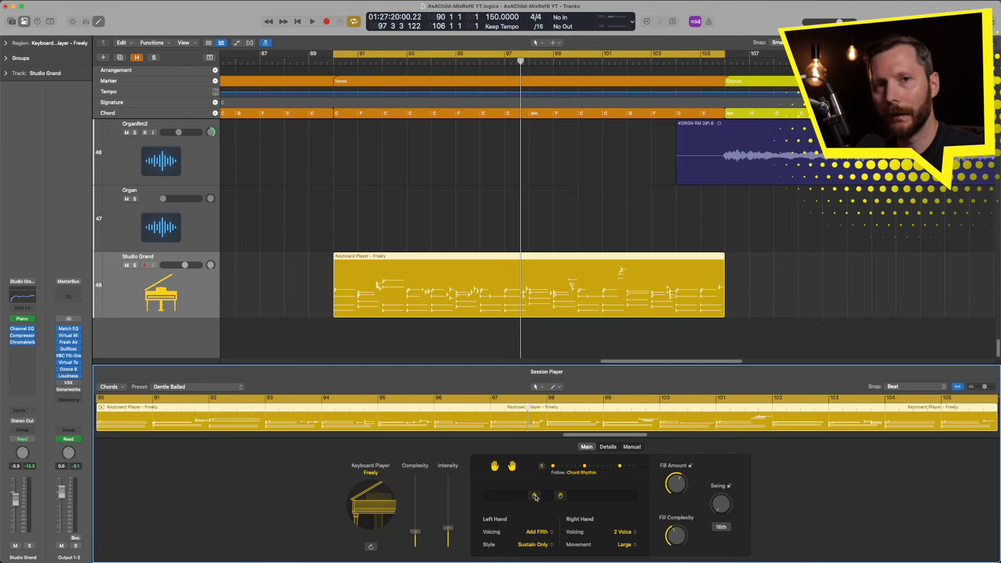
Step: Try the left hand at the lowest position of its range and audition the piano part
drag(535, 497, 489, 497)
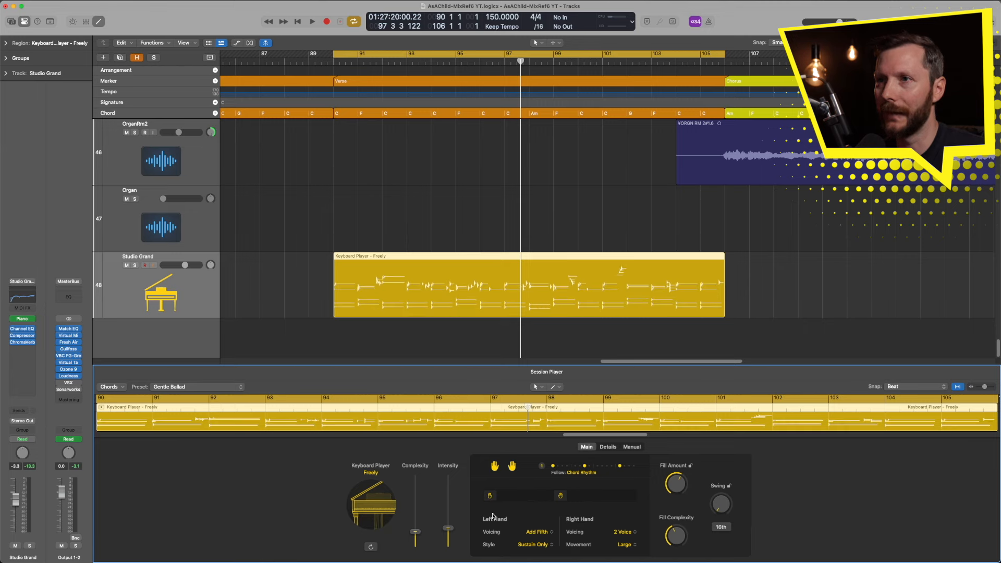
key(space)
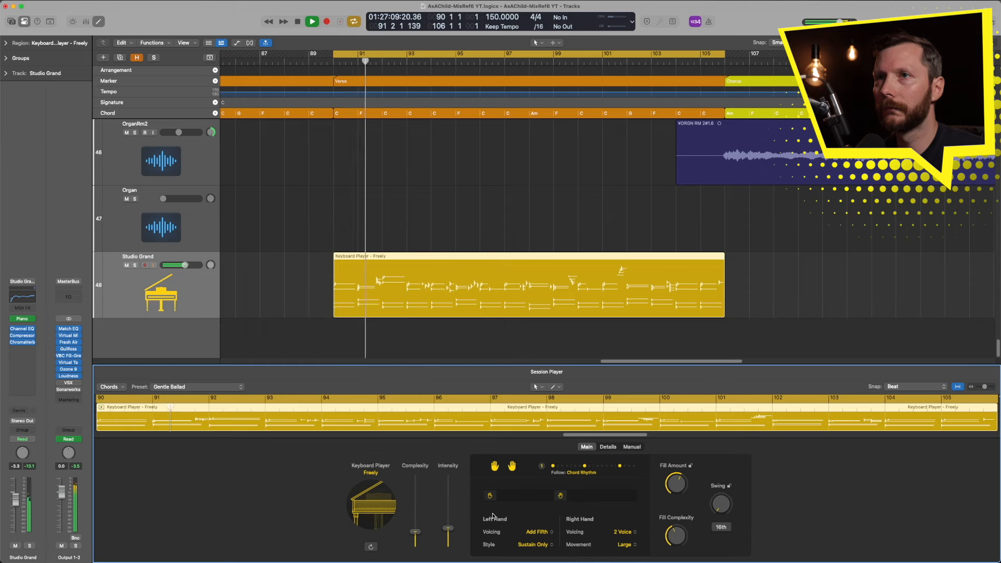
key(space)
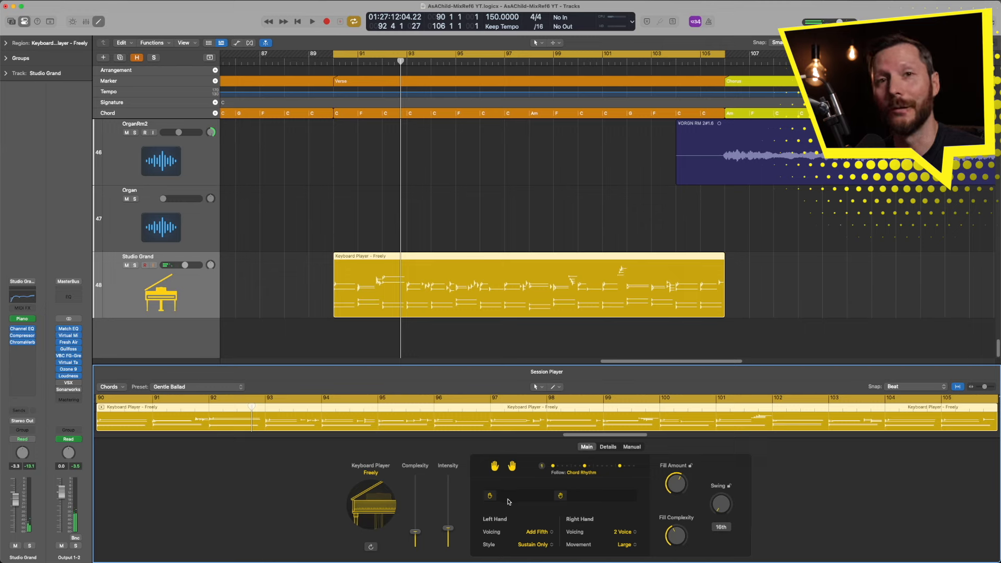
Step: Set the left hand slightly above its lowest position, shift the right hand close to its highest, and audition the part
drag(490, 497, 510, 497)
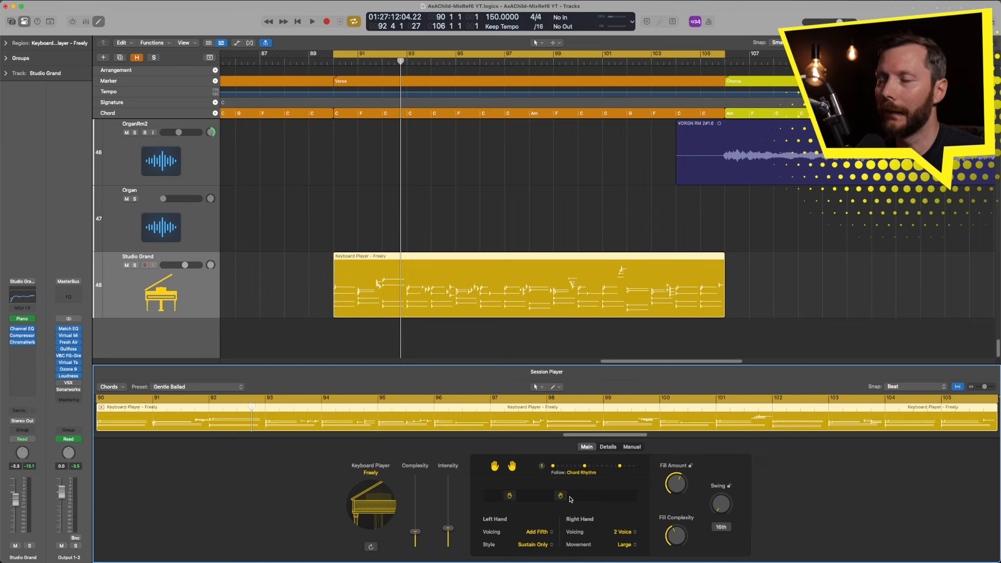
drag(561, 496, 623, 496)
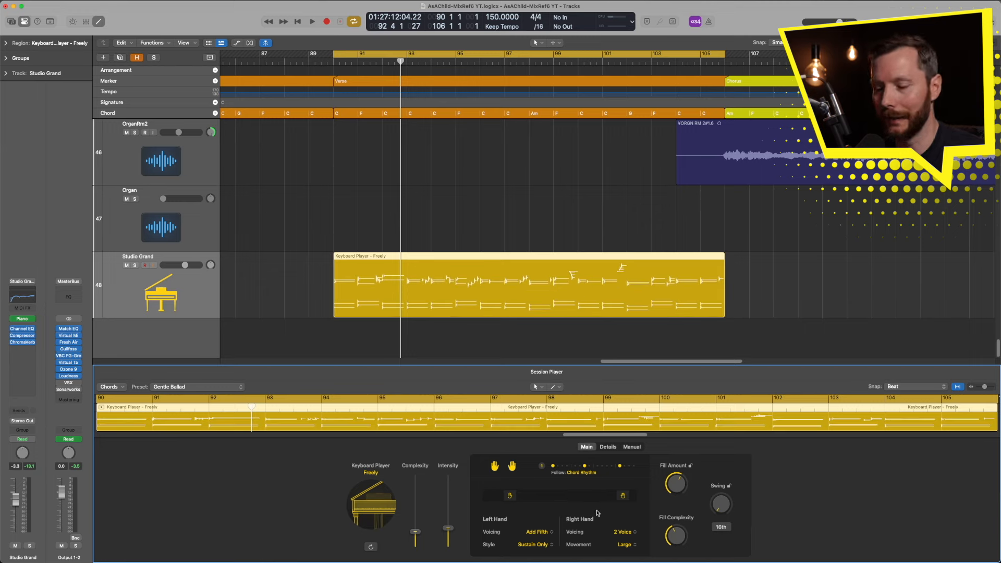
key(space)
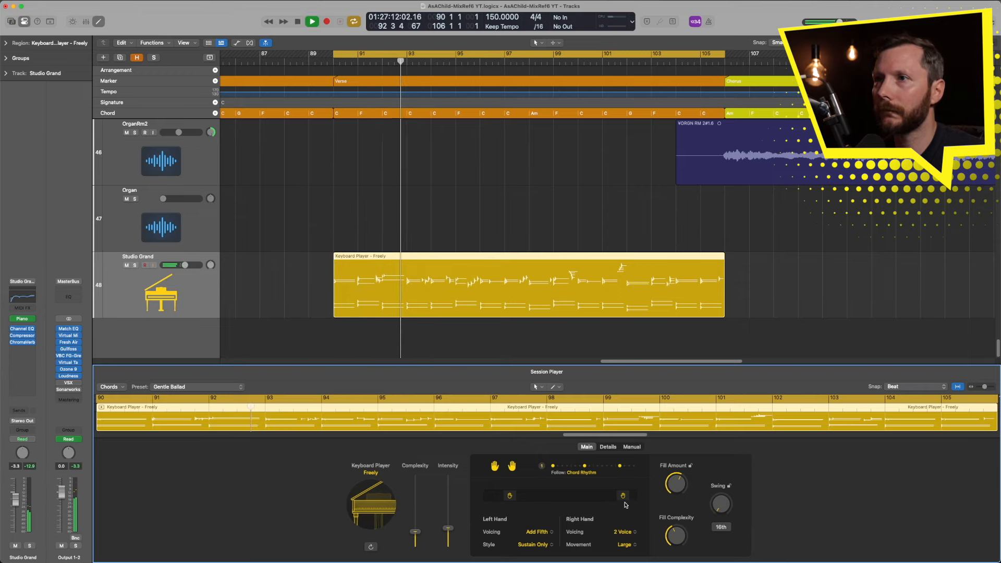
key(space)
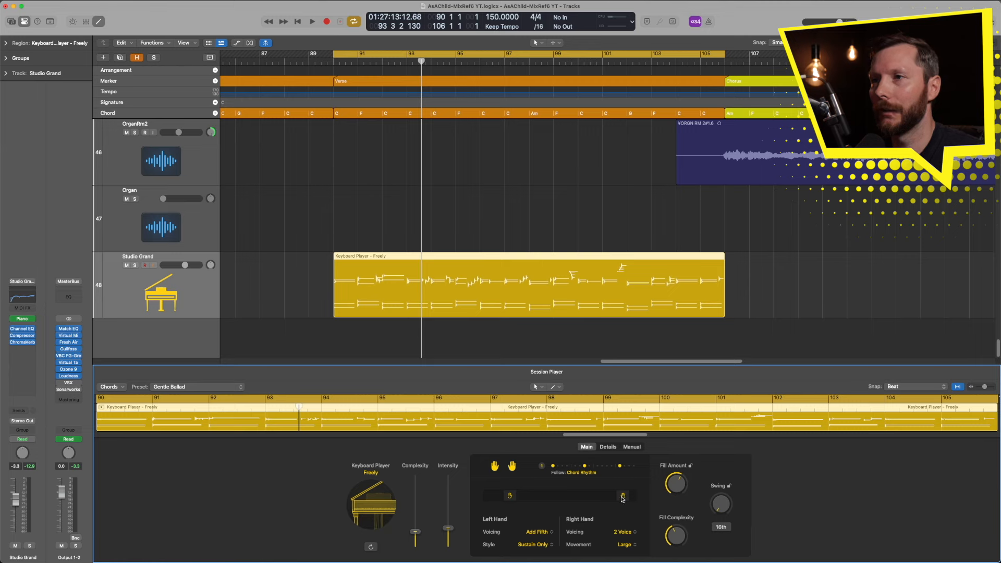
Step: Bring the right hand down to a middle register, about two thirds along the keyboard range, and audition the result
drag(613, 499, 588, 499)
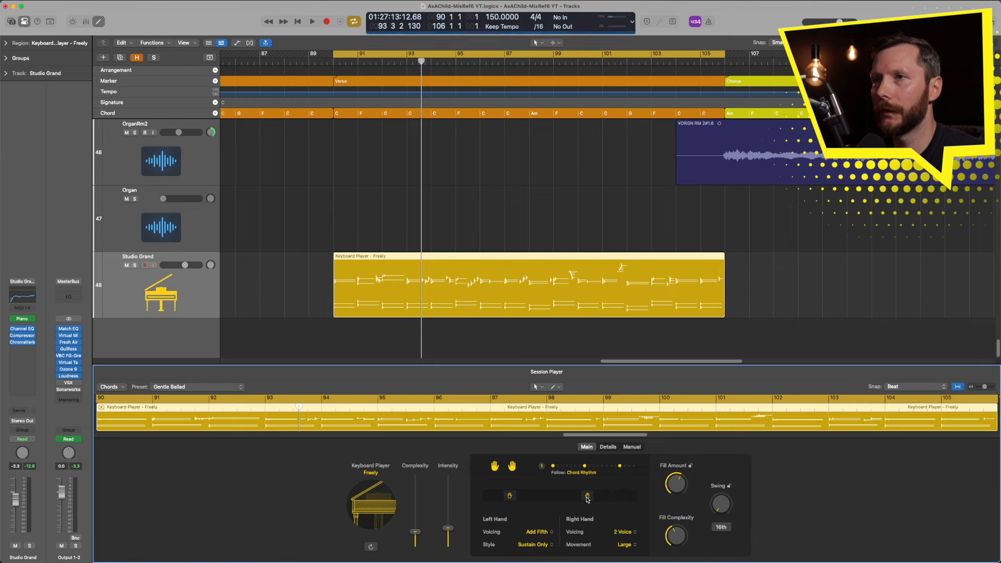
key(space)
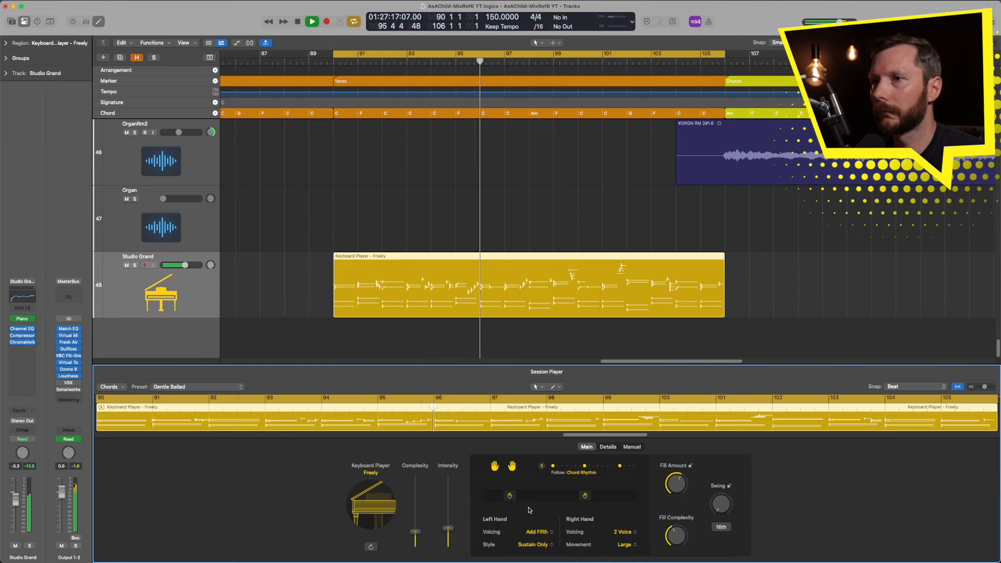
key(space)
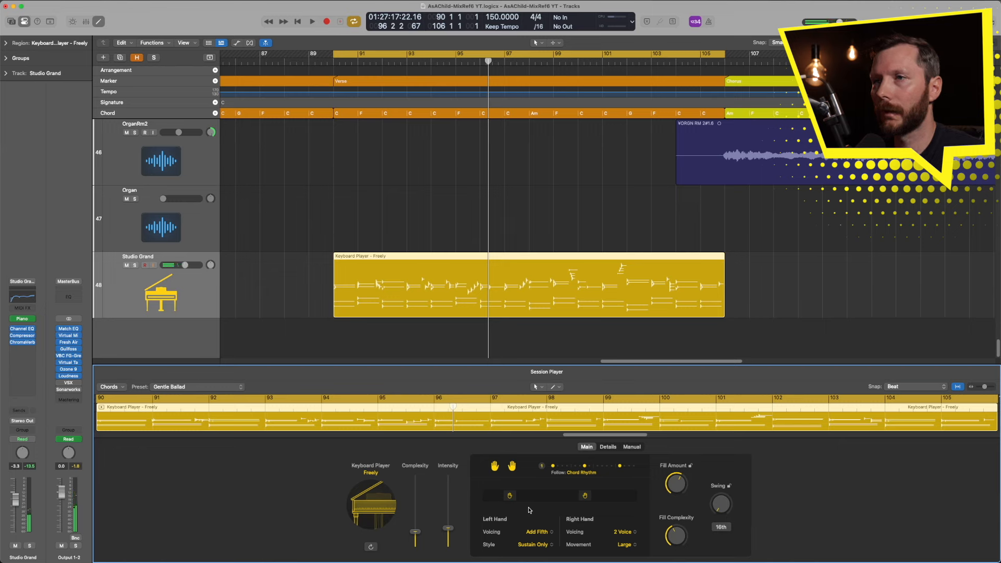
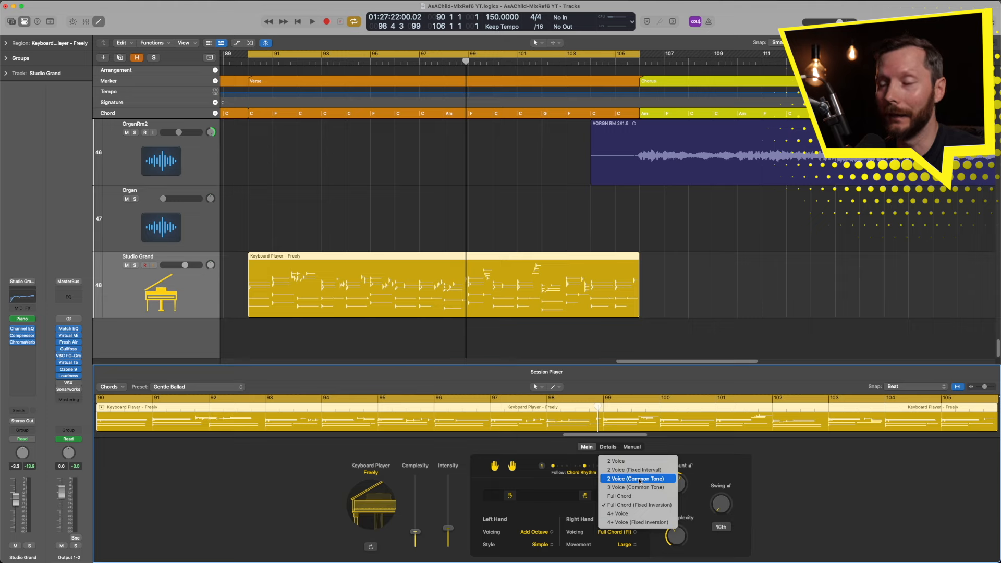
Step: Try the 3 Voice (Common Tone) voicing for the right hand and audition it over the verse
click(639, 488)
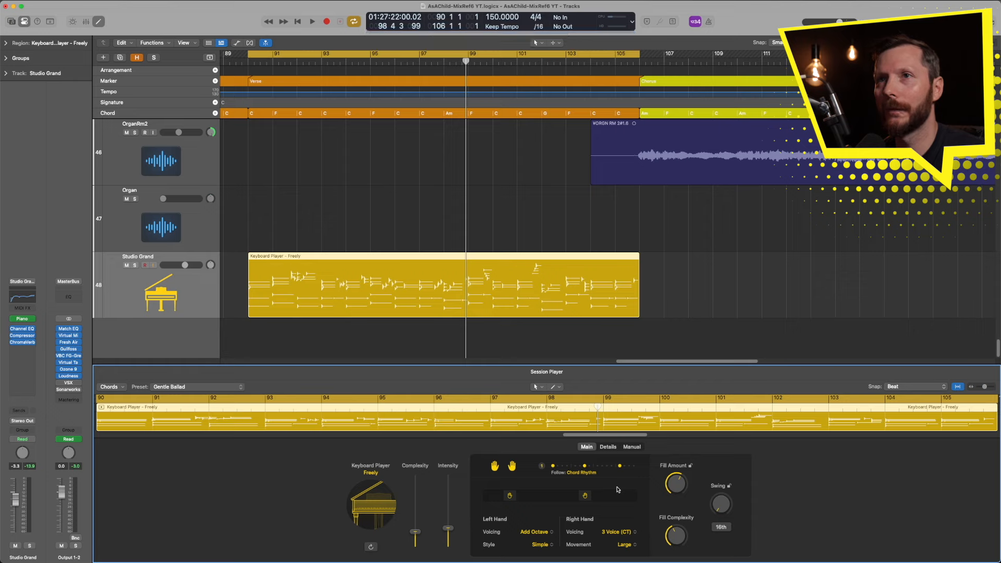
key(space)
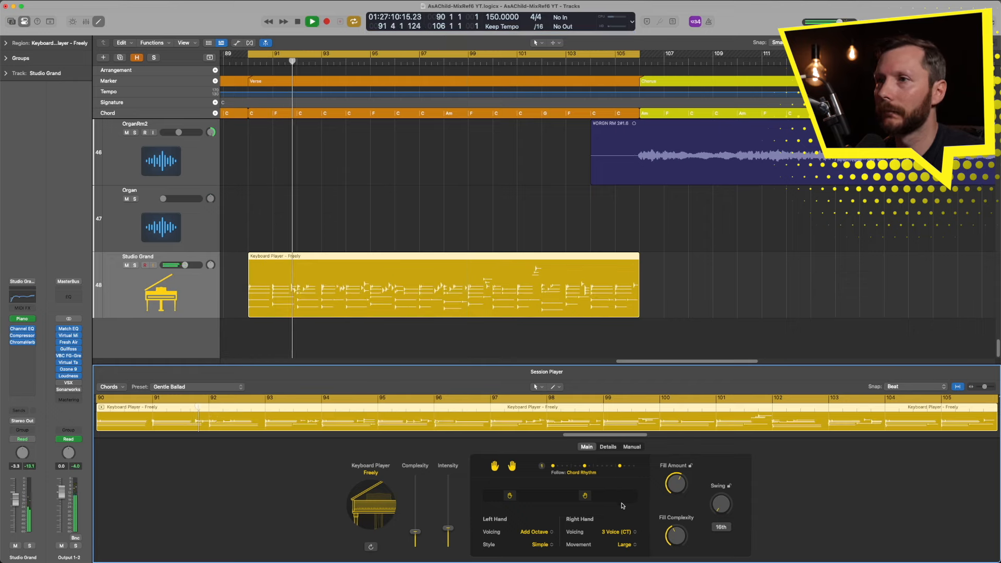
key(space)
Step: Set the right-hand Voicing to Full Chord and its Movement to Minimal Range, and audition the piano part
click(618, 532)
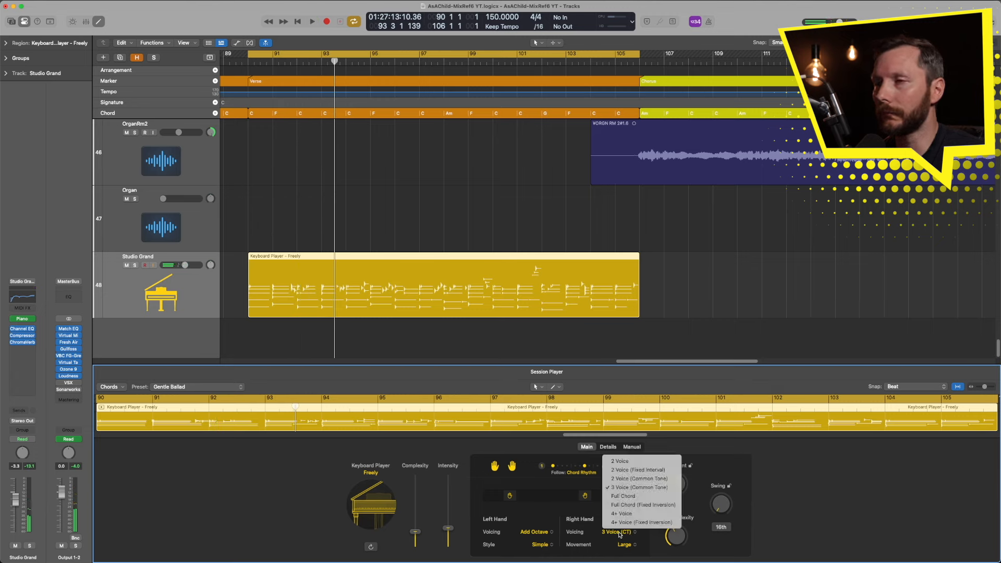
click(639, 500)
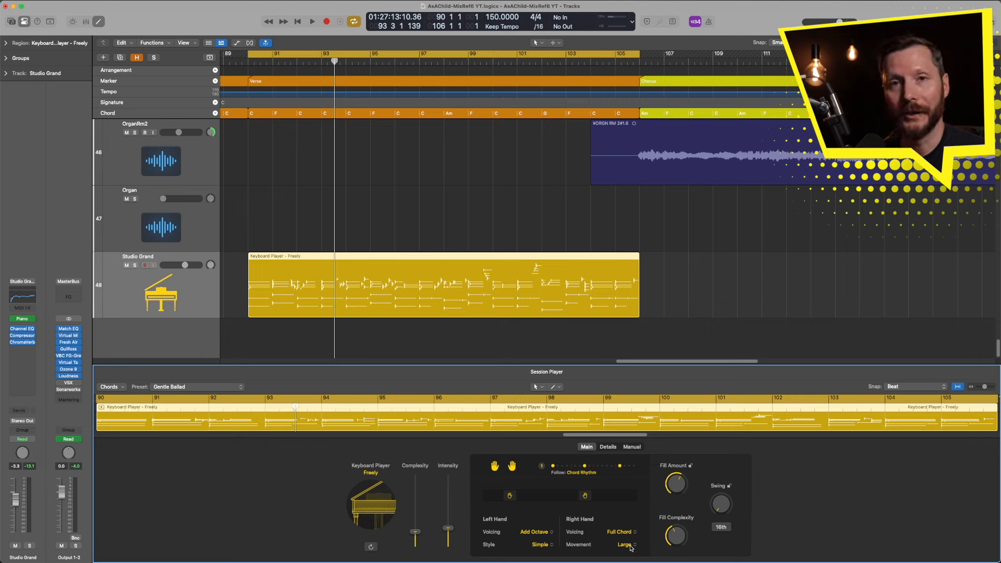
click(627, 545)
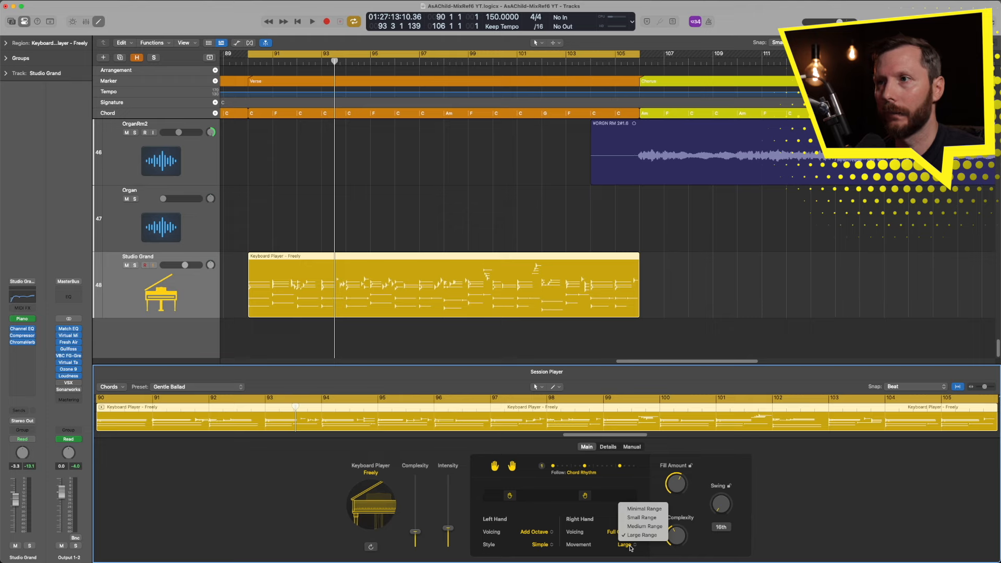
click(634, 509)
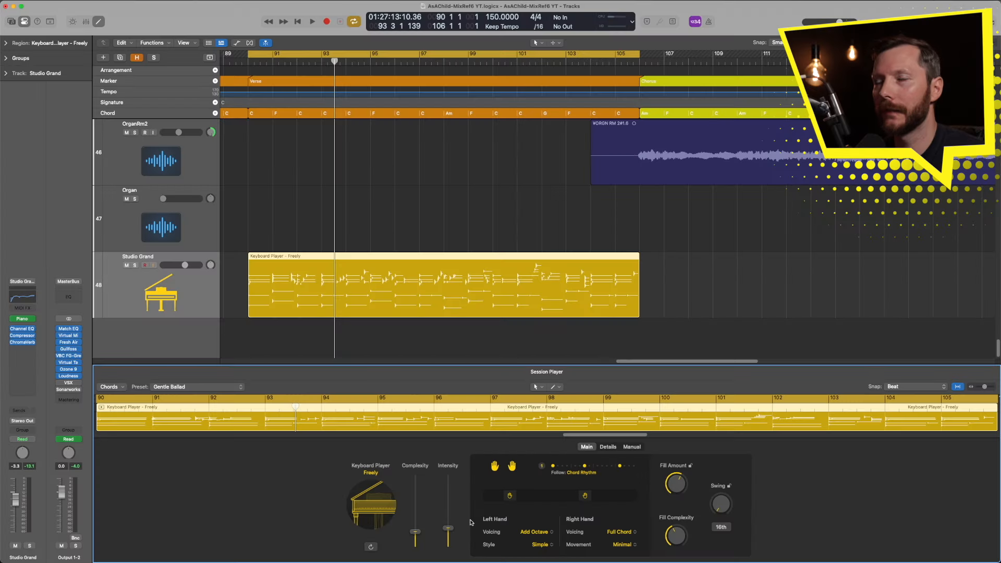
key(space)
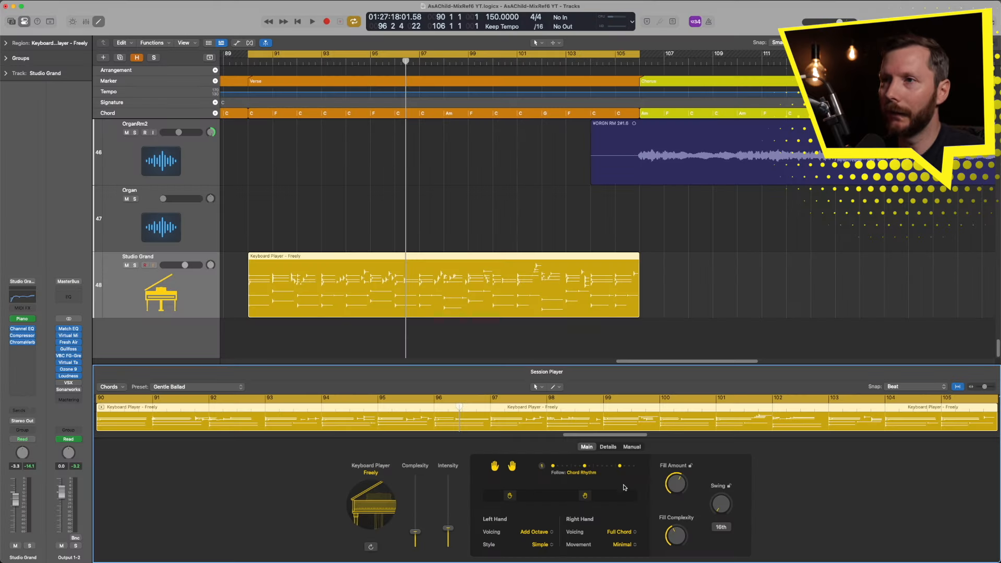
Step: Choose rhythm pattern 3 for the Keyboard Player and audition it with the chord rhythm still followed
click(596, 472)
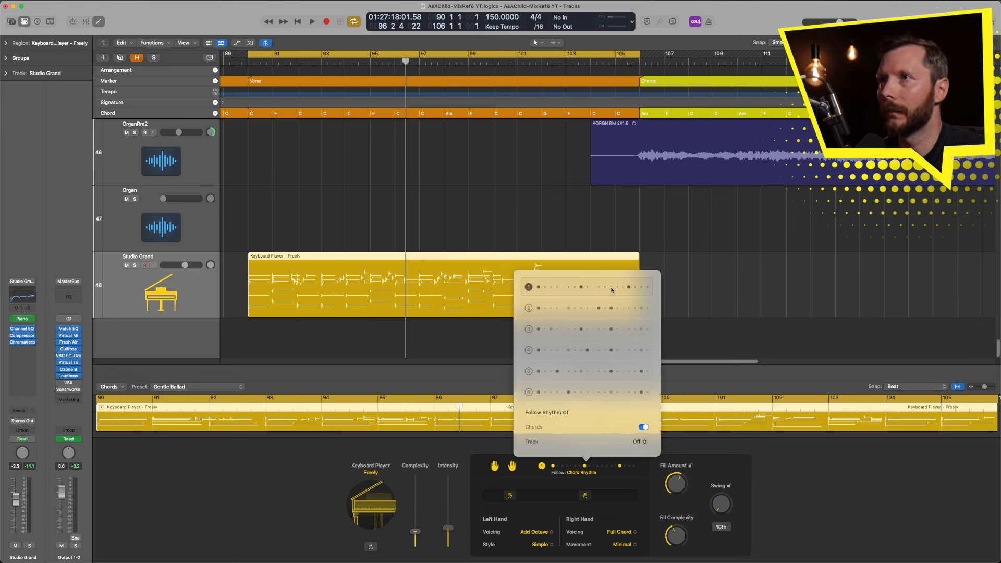
click(554, 333)
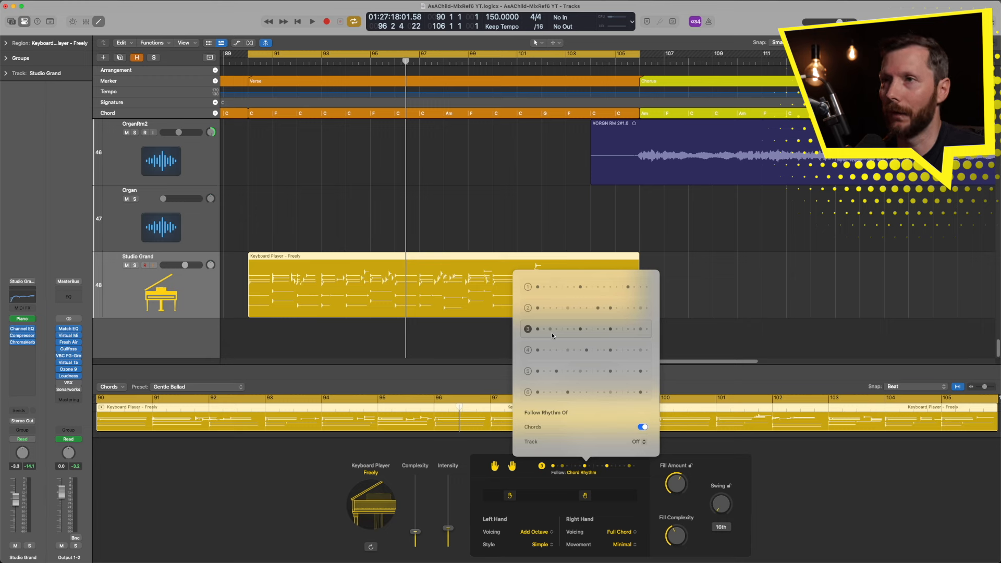
key(space)
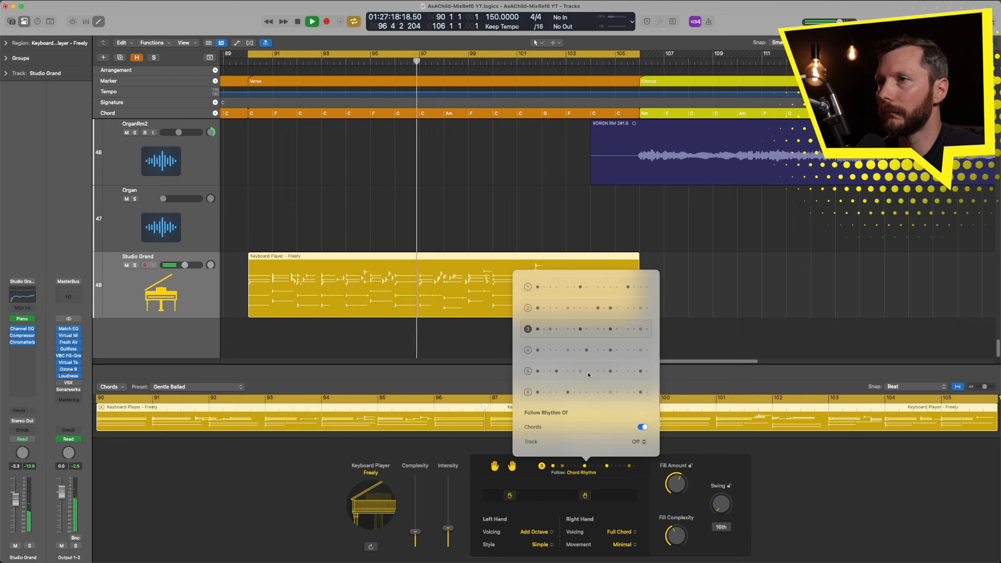
key(space)
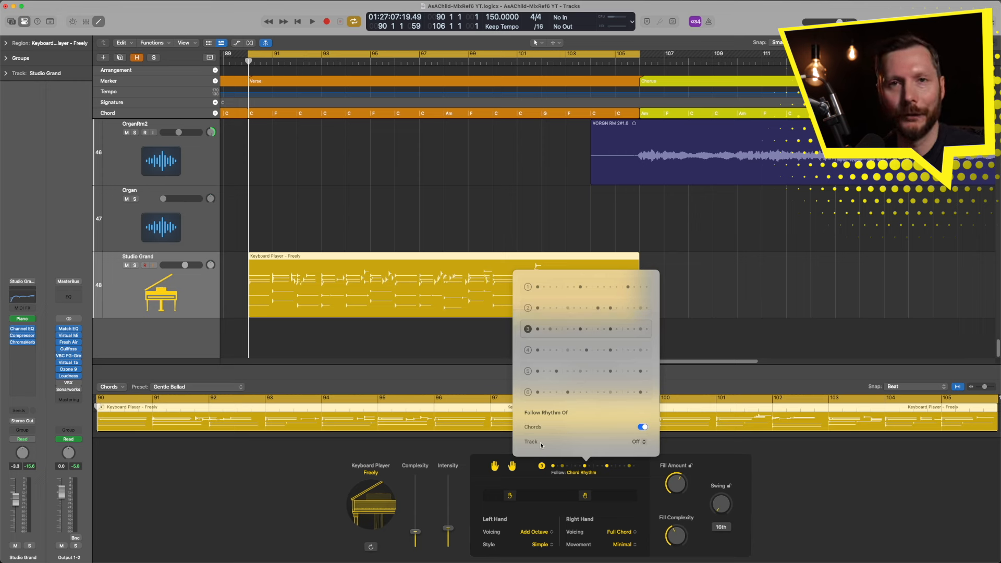
Step: Make the Keyboard Player follow the rhythm of the Bass track in addition to the chords
click(636, 443)
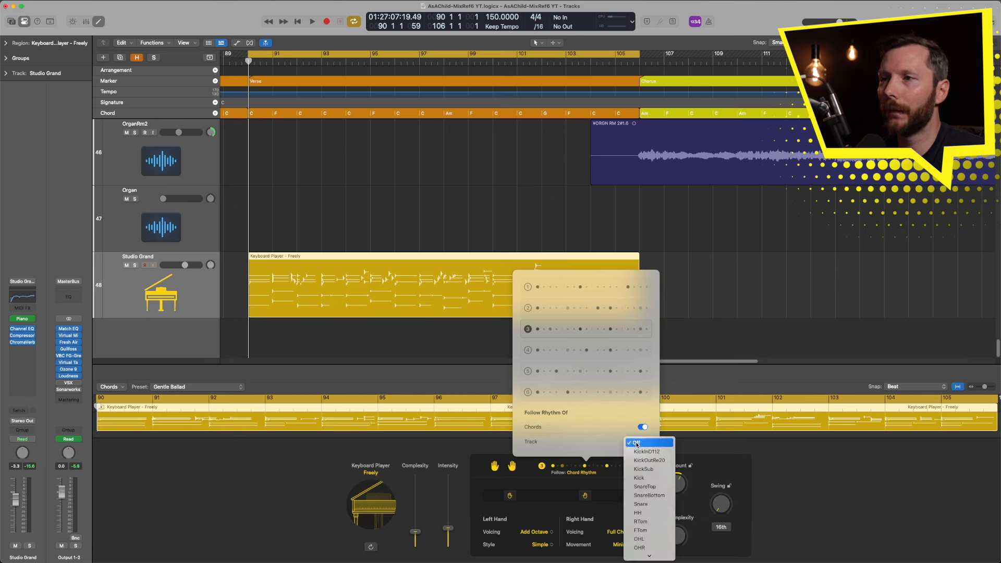
scroll(645, 514, down, 5)
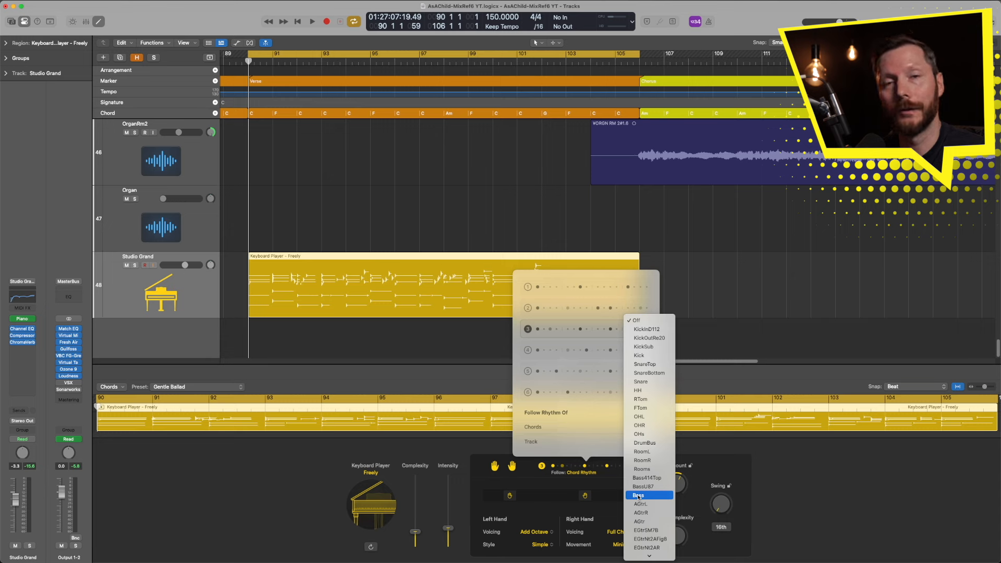
click(638, 495)
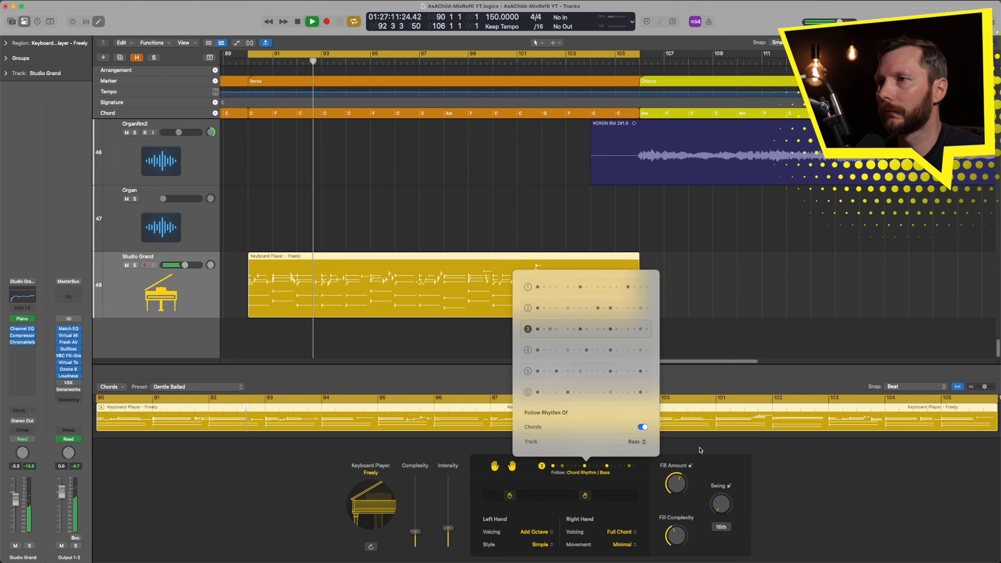
Step: Audition the piano part following the Bass rhythm, and lower its Fill Amount while adjusting Fill Complexity
click(700, 450)
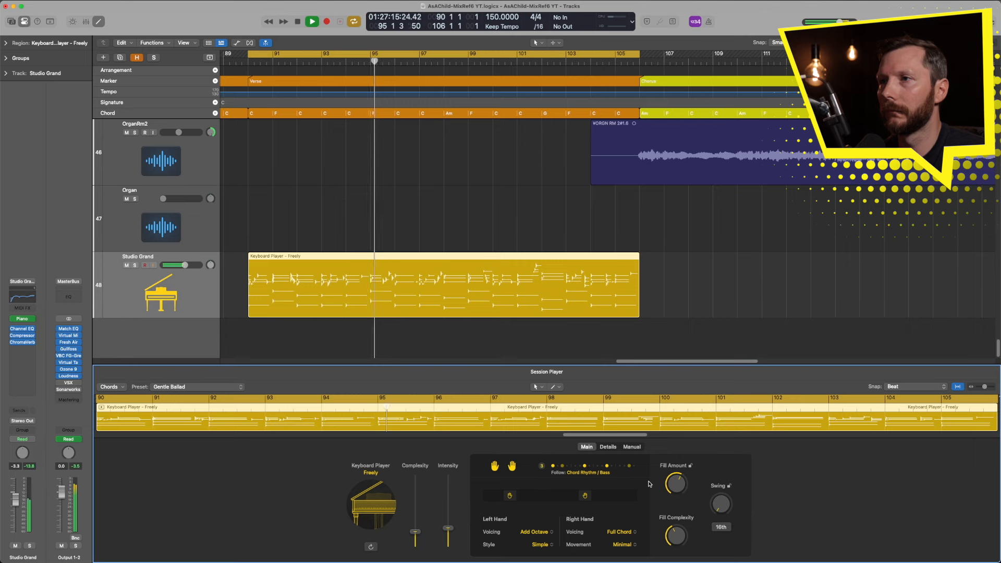
key(space)
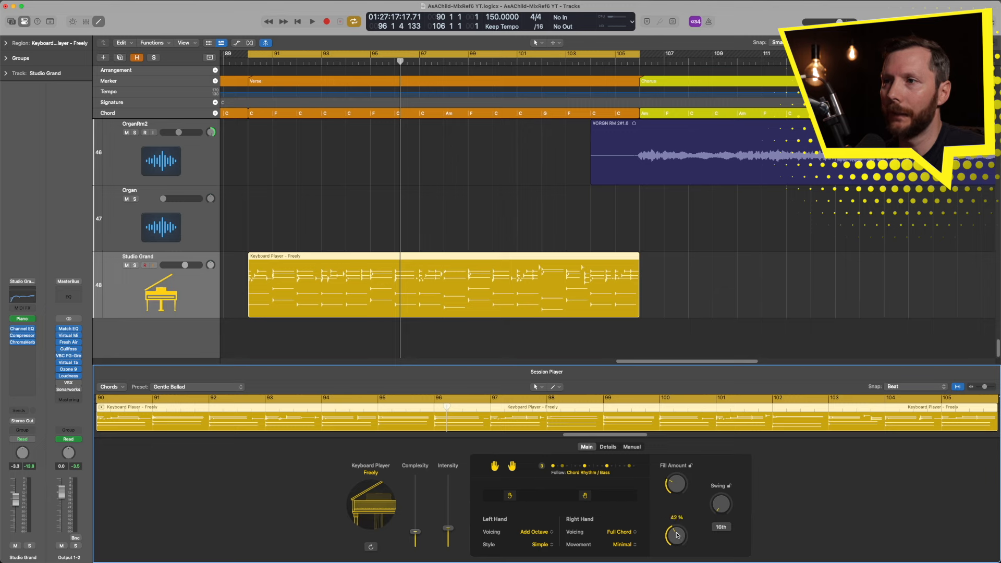
drag(676, 544, 675, 549)
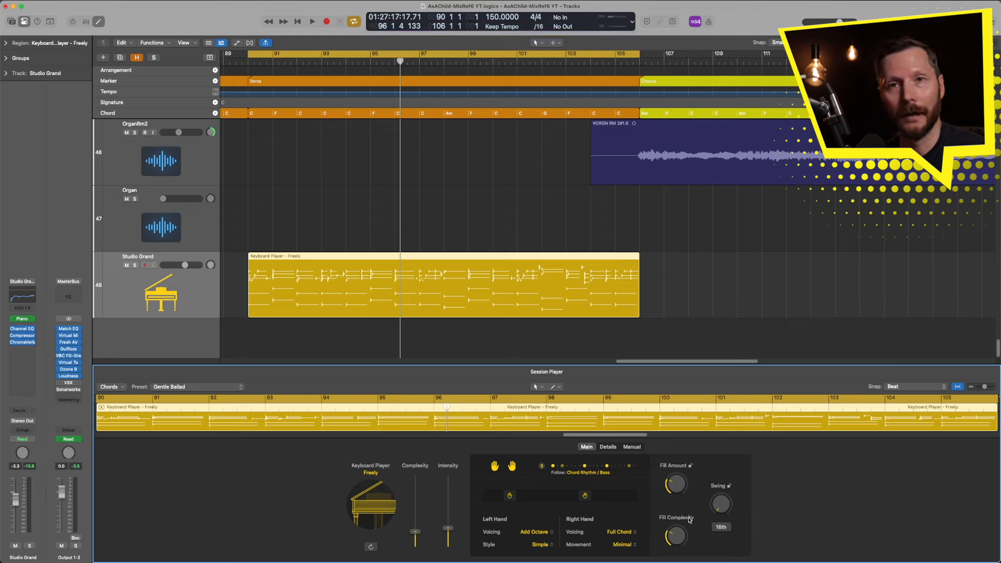
Step: Lower the Fill Amount further while auditioning the verse, and try out the Swing control
key(space)
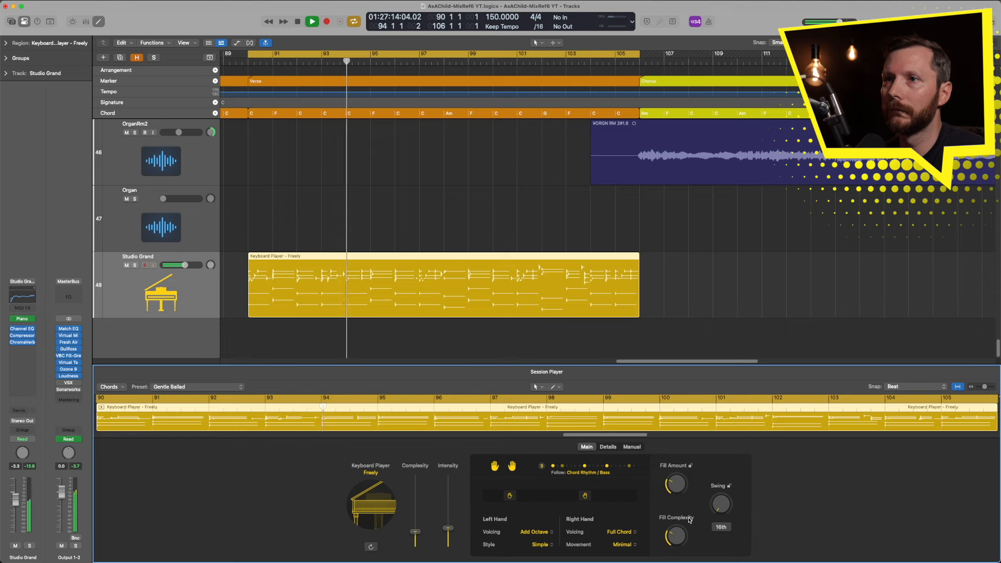
drag(676, 486, 688, 517)
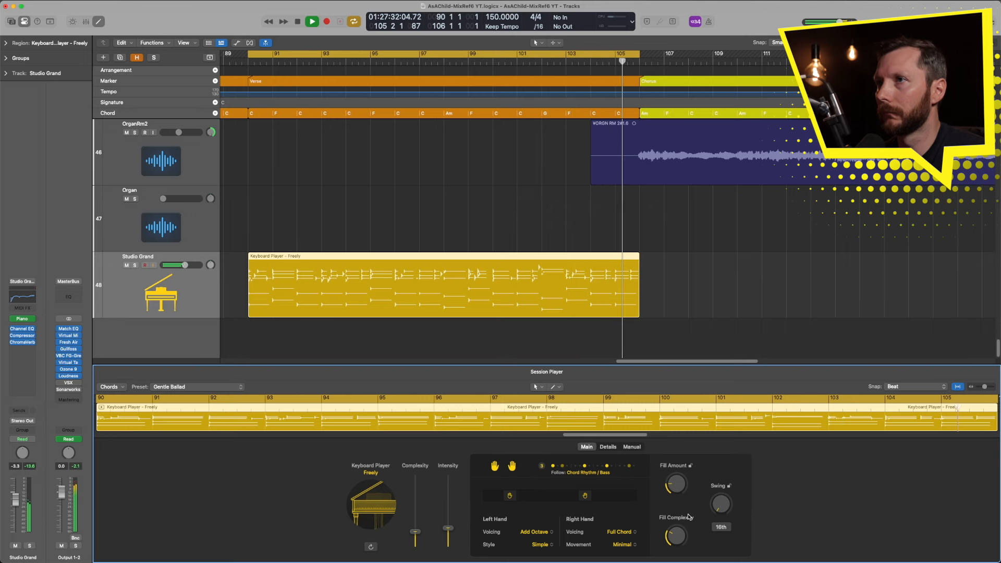
key(space)
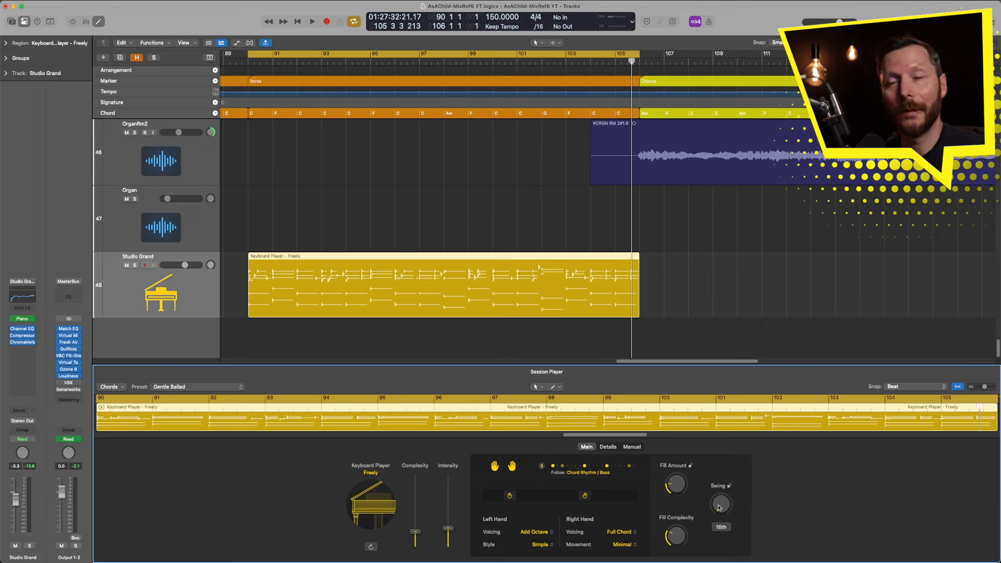
drag(726, 512, 721, 549)
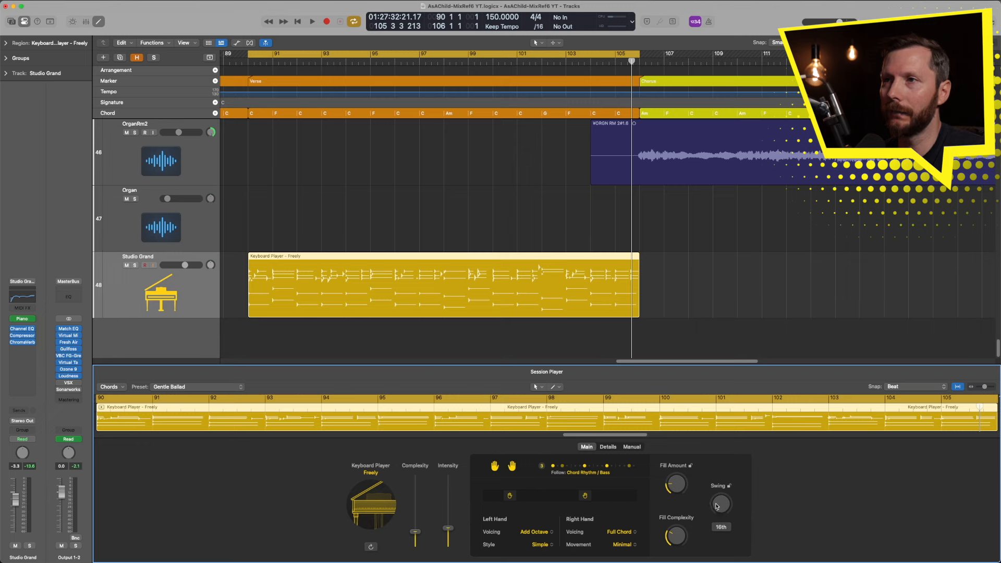
Step: Audition the piano part around bar 98 with Grace Notes at zero, and settle on a low Grace Notes amount
click(608, 448)
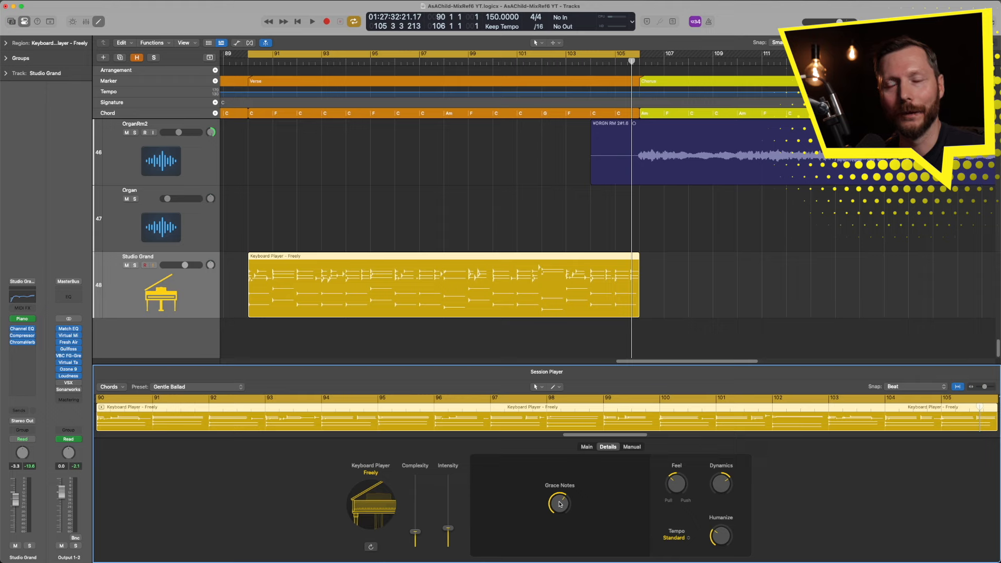
click(437, 62)
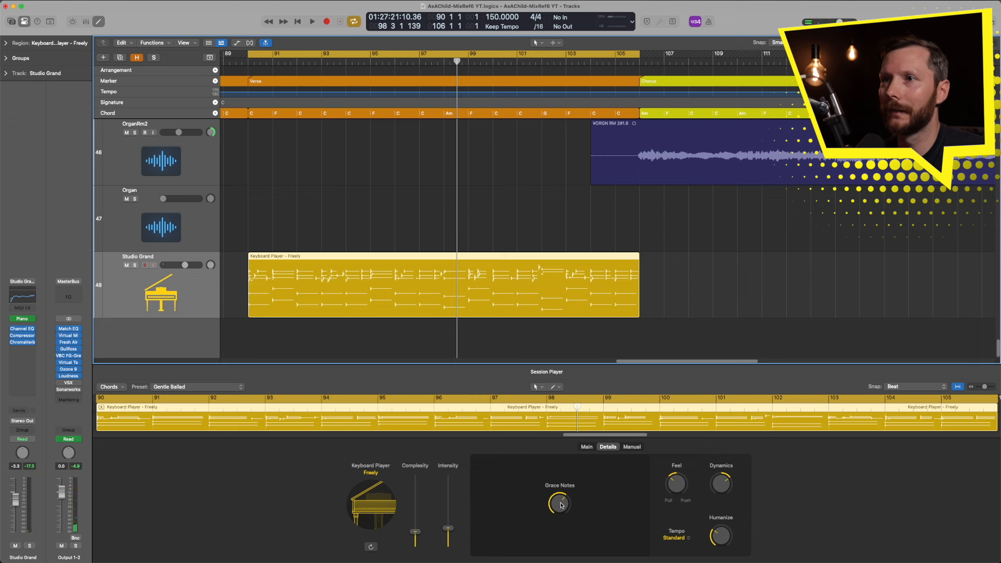
drag(563, 502, 561, 545)
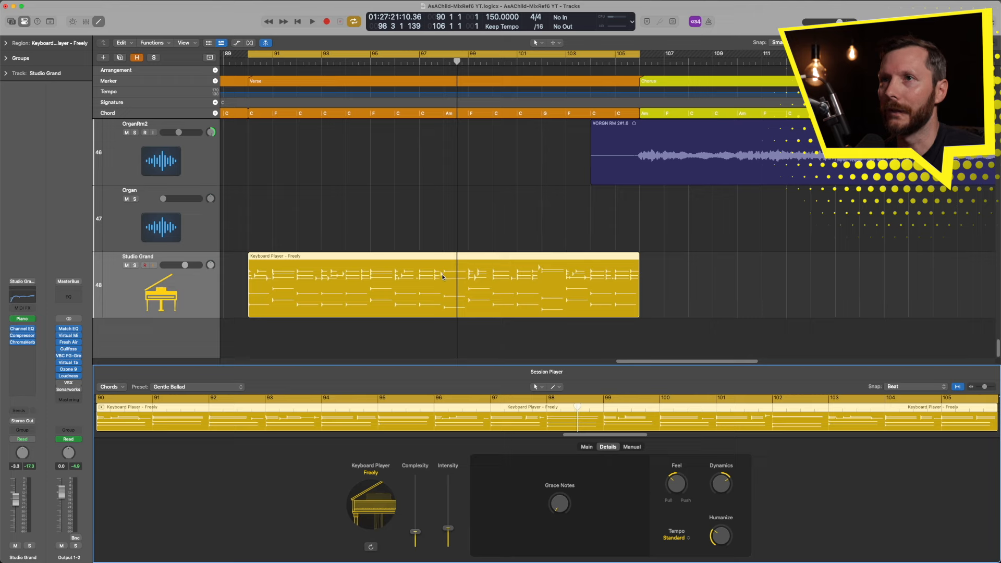
click(432, 64)
key(space)
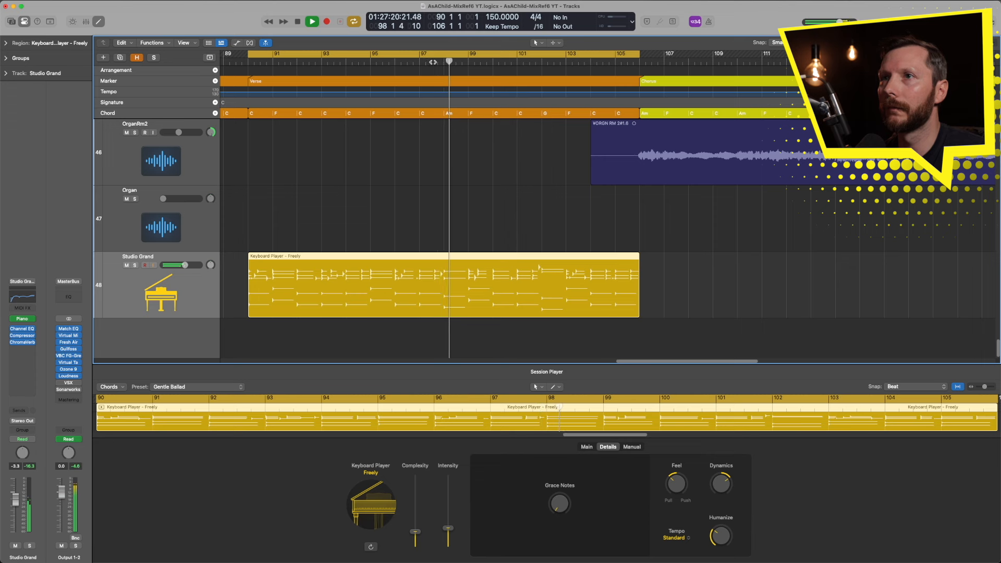
key(space)
drag(563, 516, 561, 491)
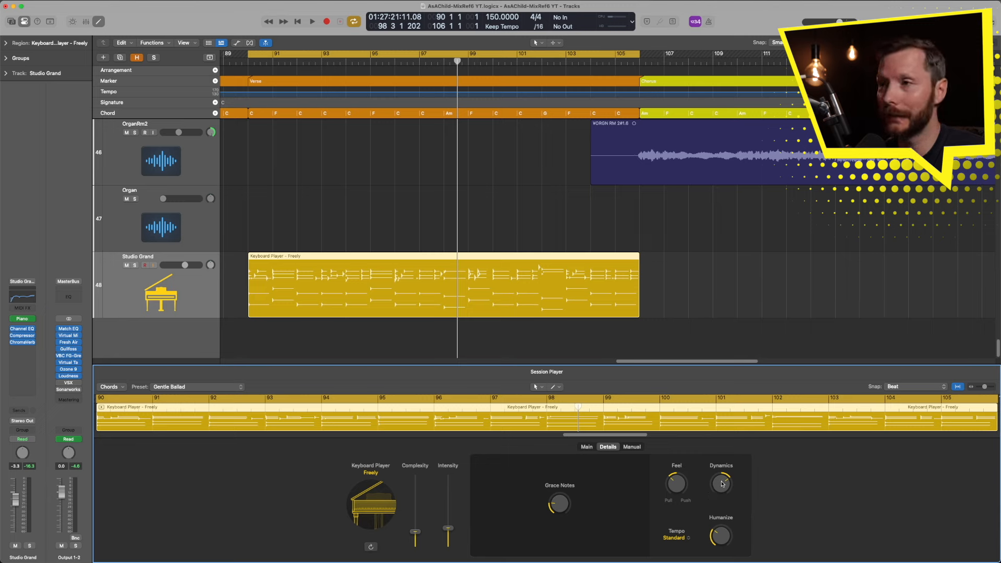
Step: Try a higher Dynamics setting and settle on a lower one, and look over the Humanize and Tempo options
drag(720, 486, 720, 438)
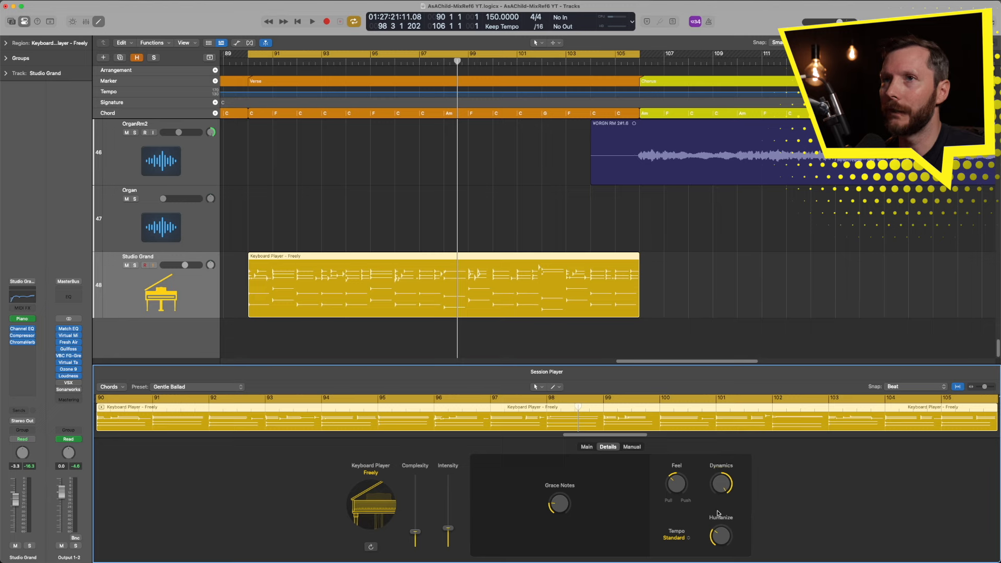
drag(723, 483, 729, 545)
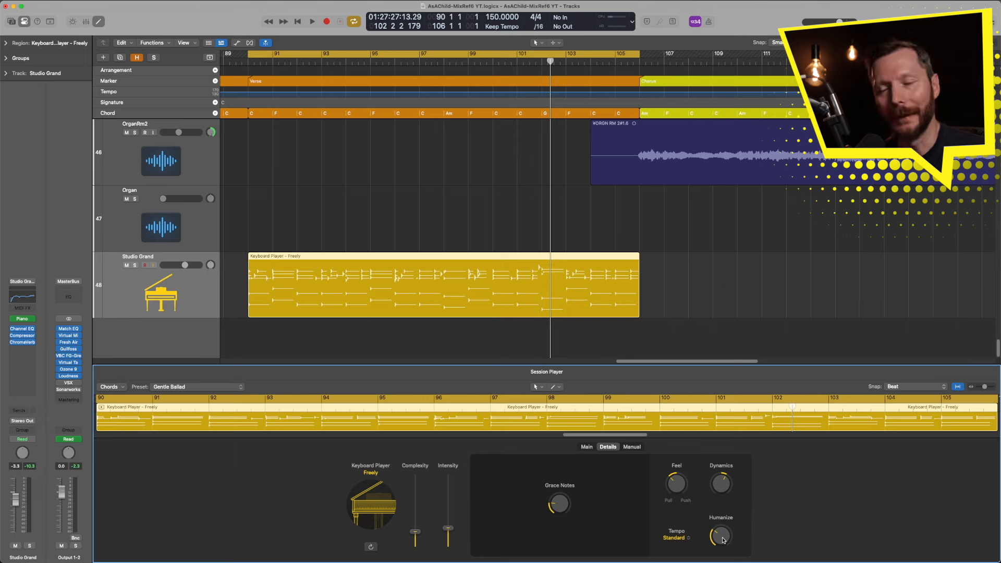
mouse_move(723, 540)
mouse_down()
mouse_move(723, 501)
mouse_move(715, 542)
mouse_up()
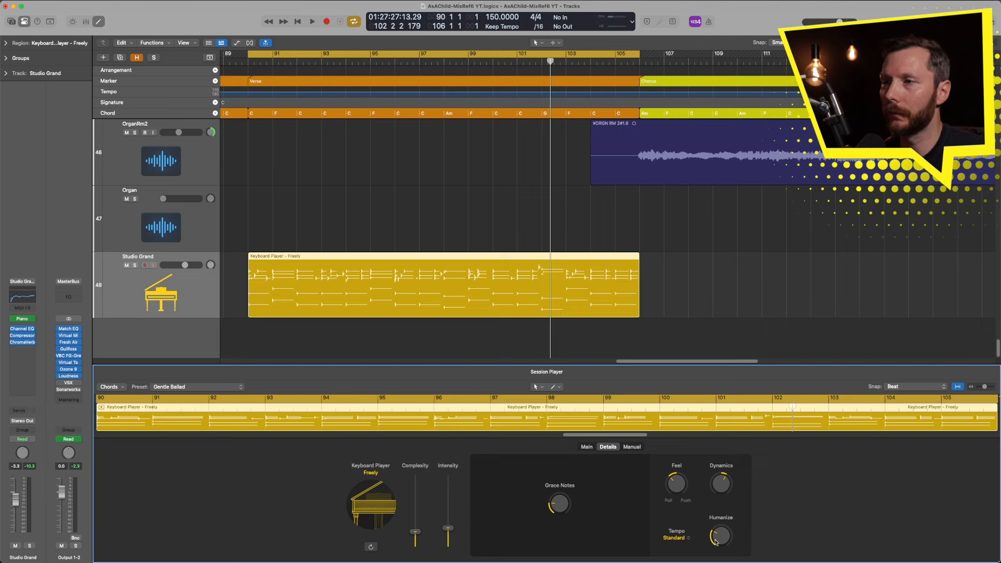
click(674, 538)
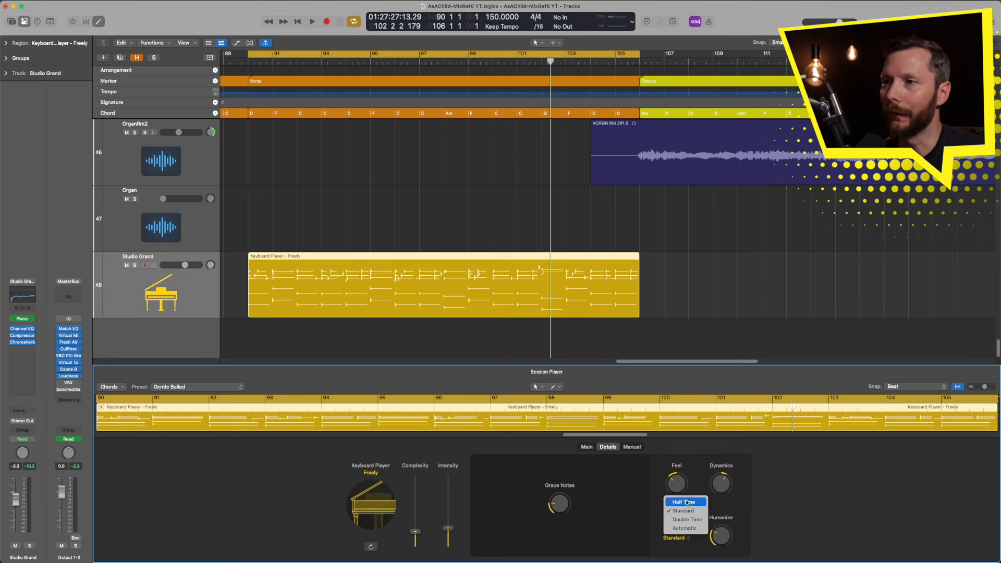
click(649, 500)
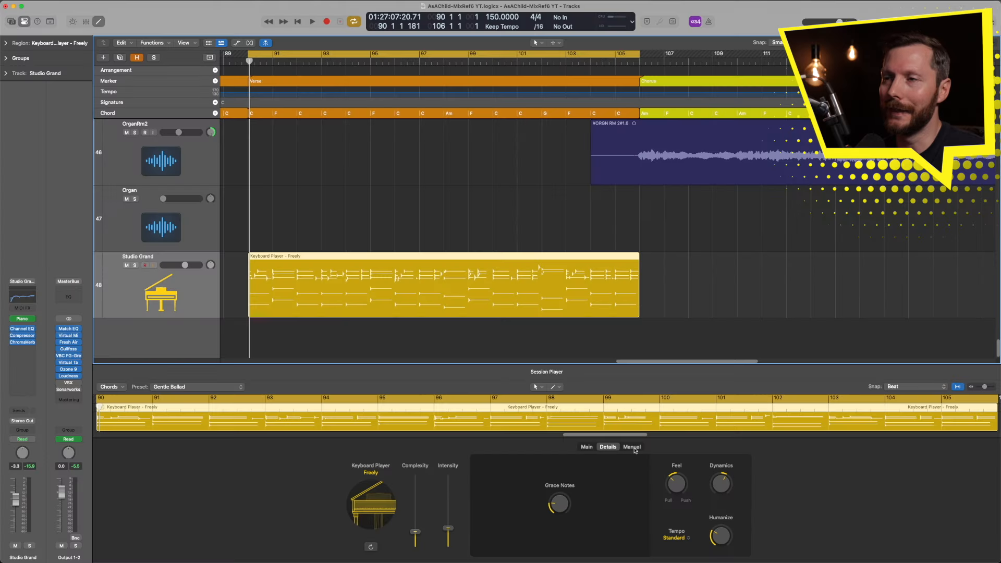
Step: Set the followed track to Off so the Keyboard Player follows only the chord rhythm
click(633, 447)
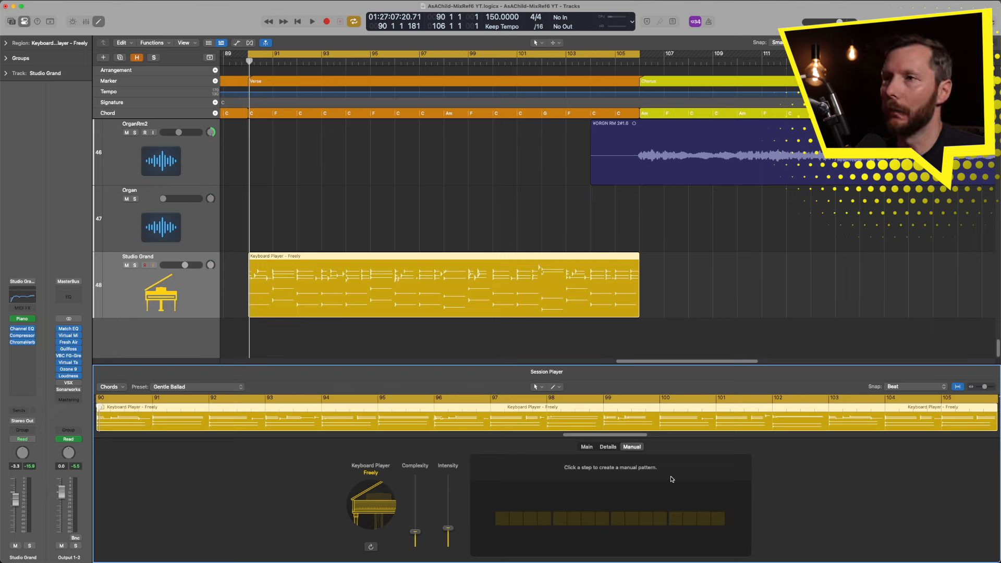
click(586, 448)
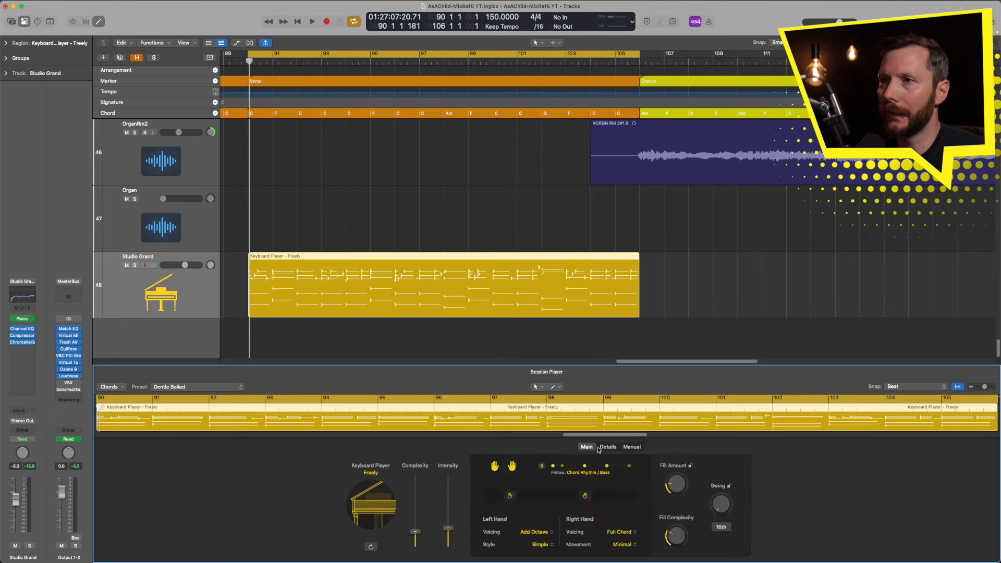
click(588, 473)
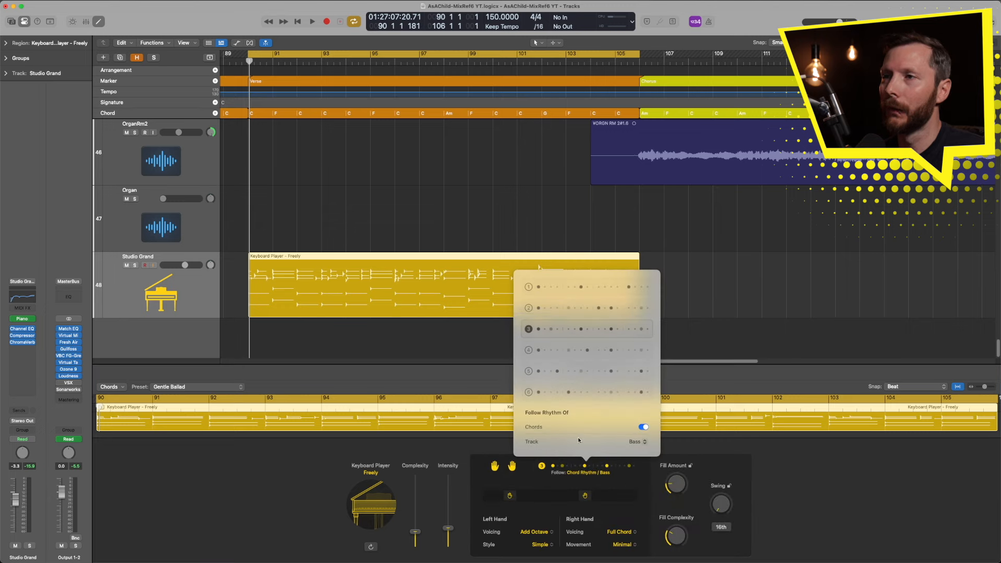
click(688, 450)
click(623, 469)
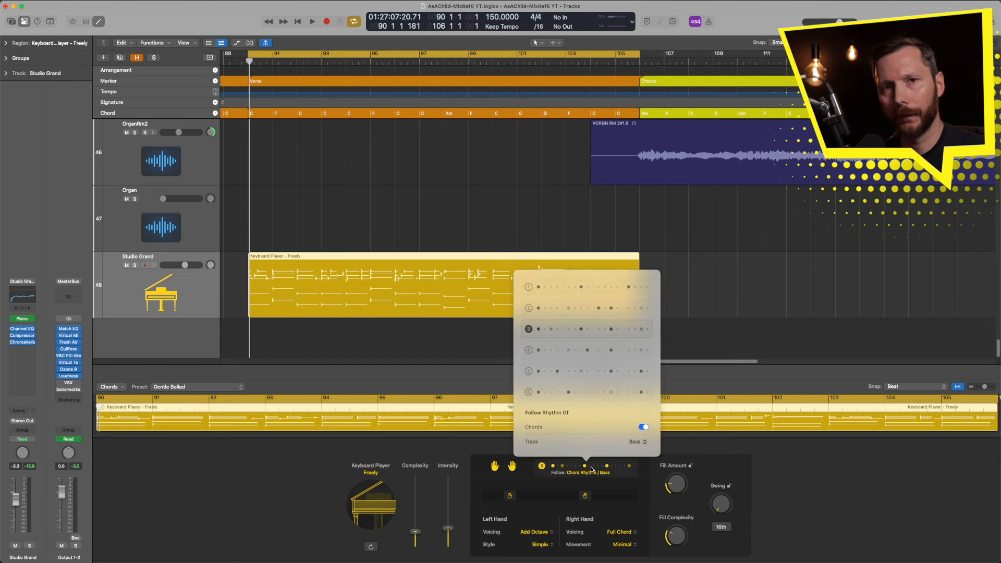
click(644, 445)
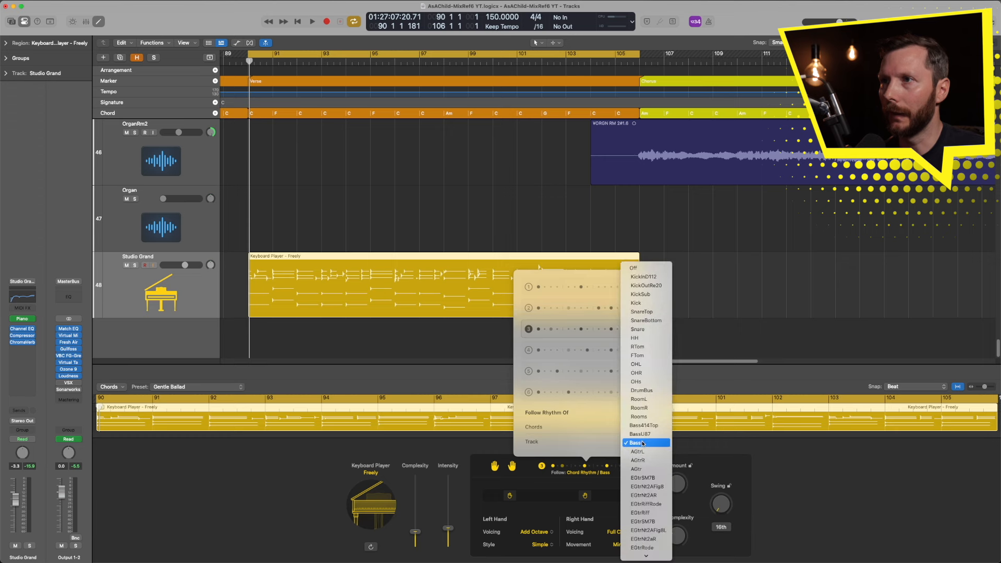
click(634, 268)
click(678, 448)
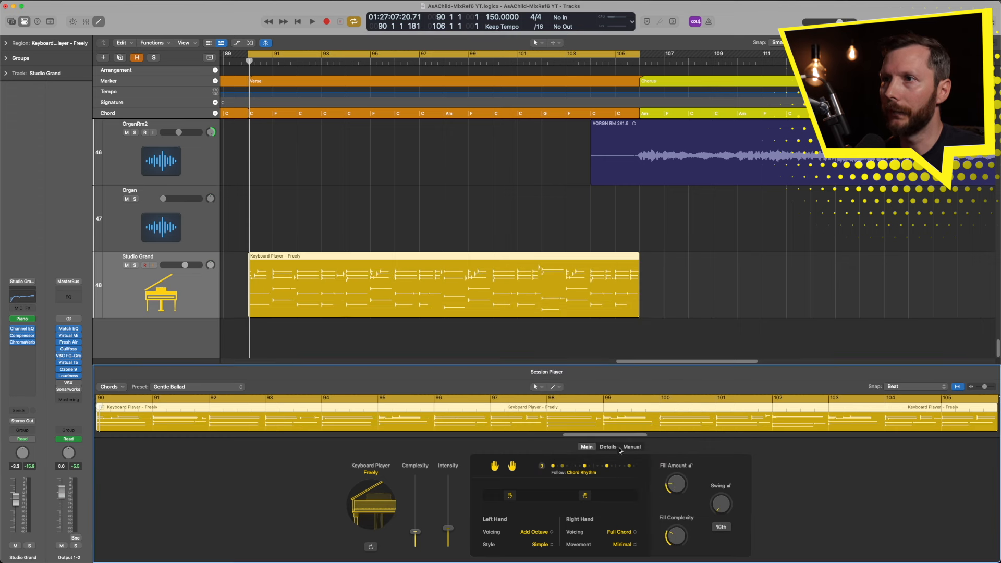
Step: Create a one-bar manual pattern with steps 3, 4, 8, 9, 15 and 16 enabled
click(631, 448)
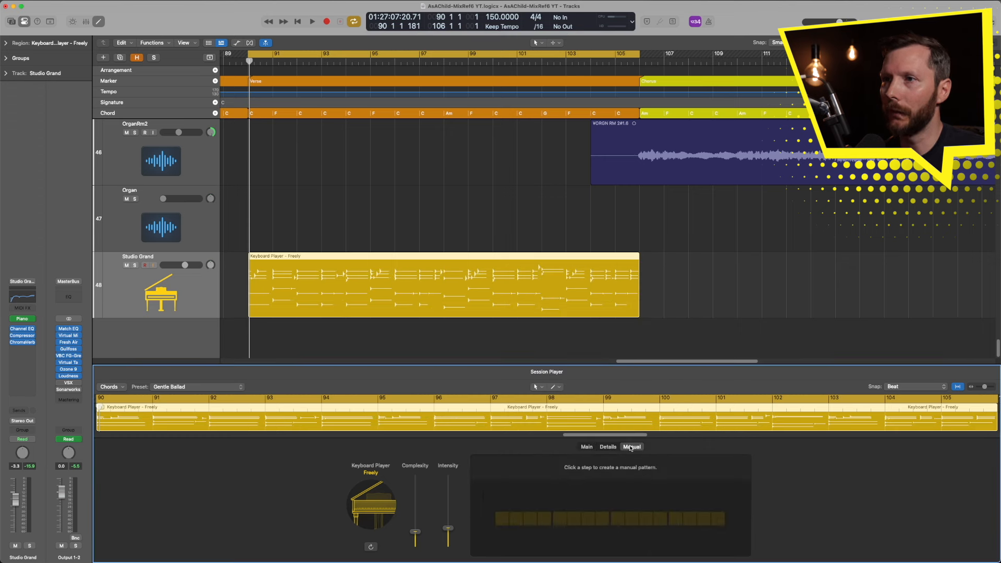
click(533, 520)
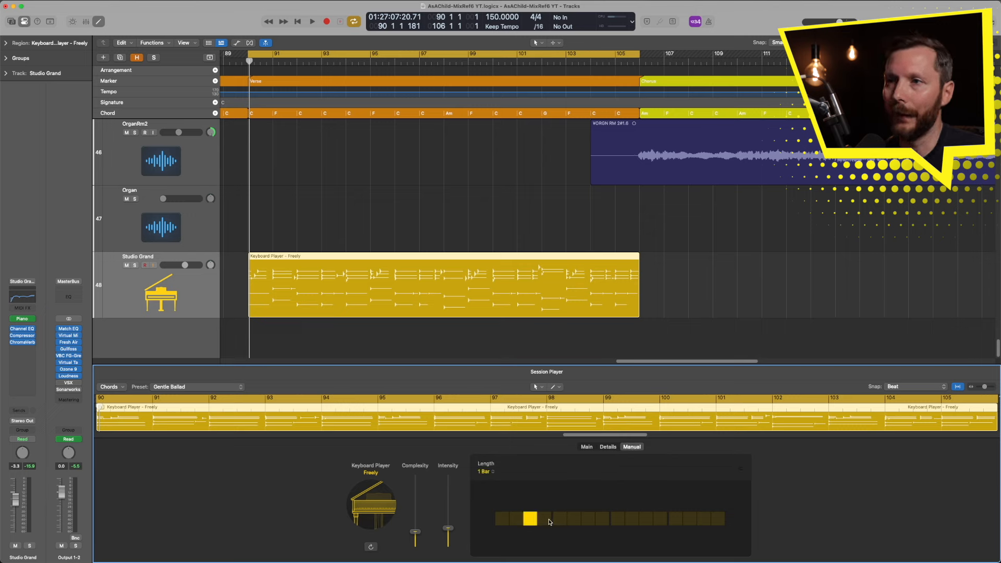
click(546, 520)
click(602, 520)
click(617, 519)
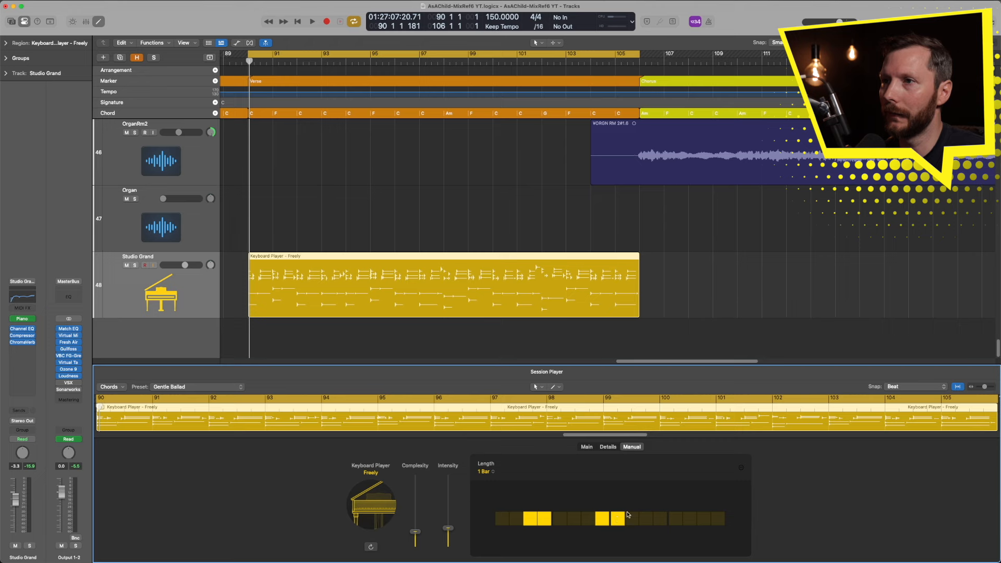
click(703, 520)
click(718, 520)
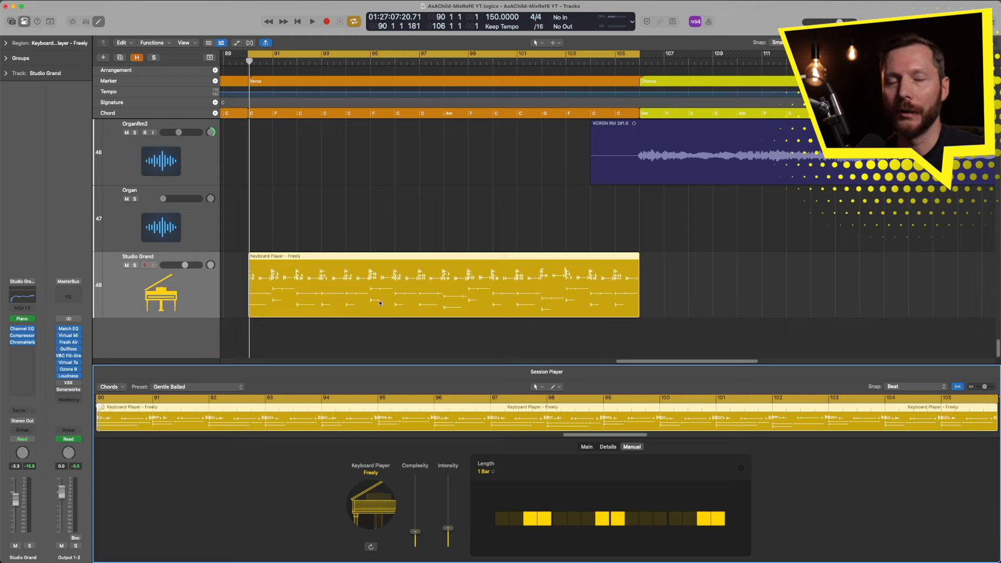
Step: Audition the manual pattern over the verse and clear all of its active steps
key(space)
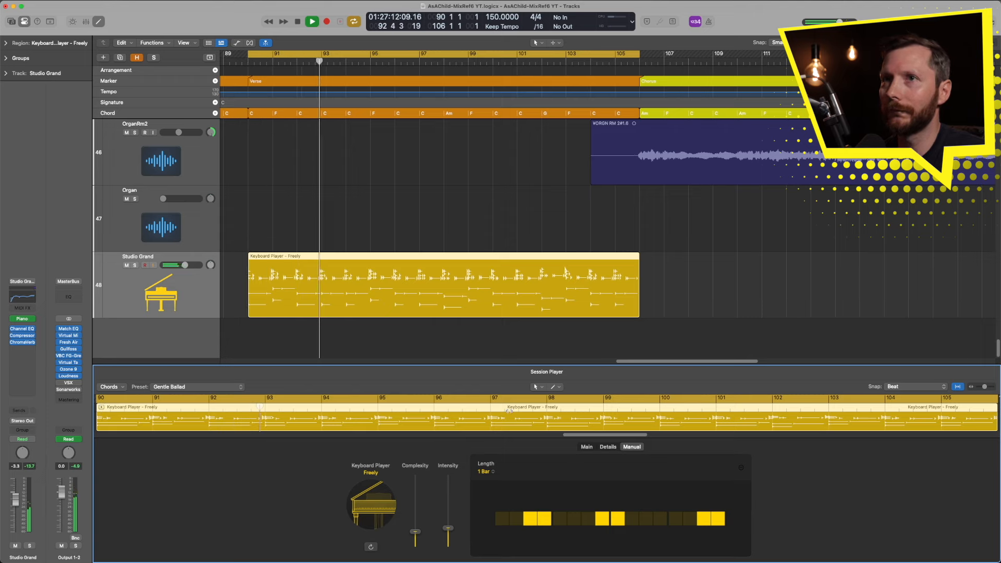
key(space)
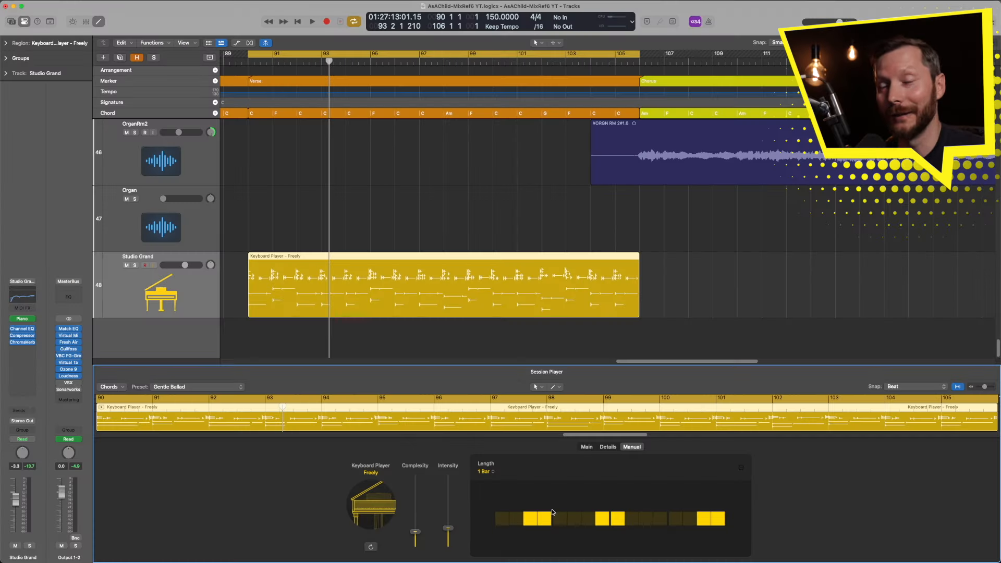
click(545, 519)
click(530, 518)
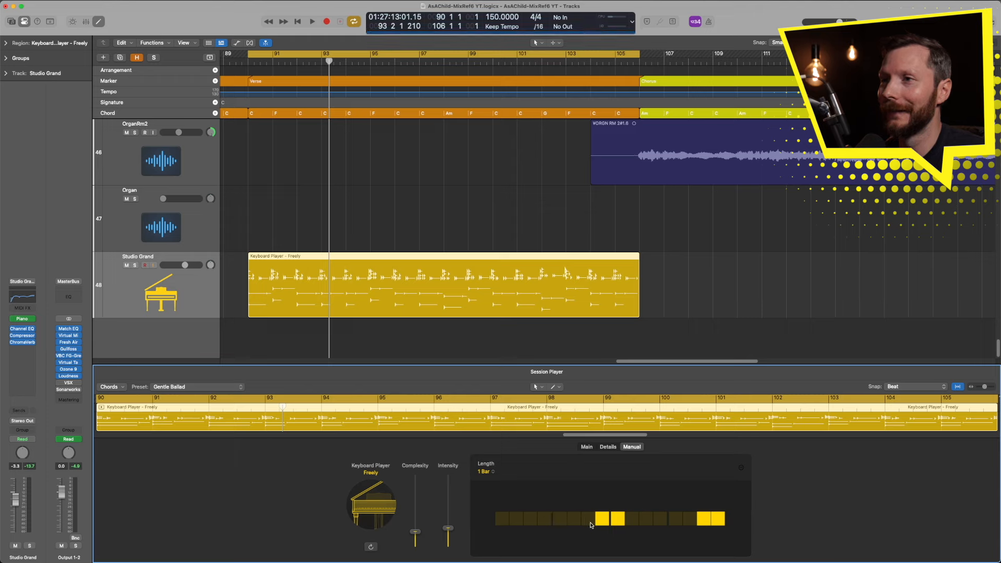
click(618, 518)
click(602, 519)
click(704, 519)
click(718, 519)
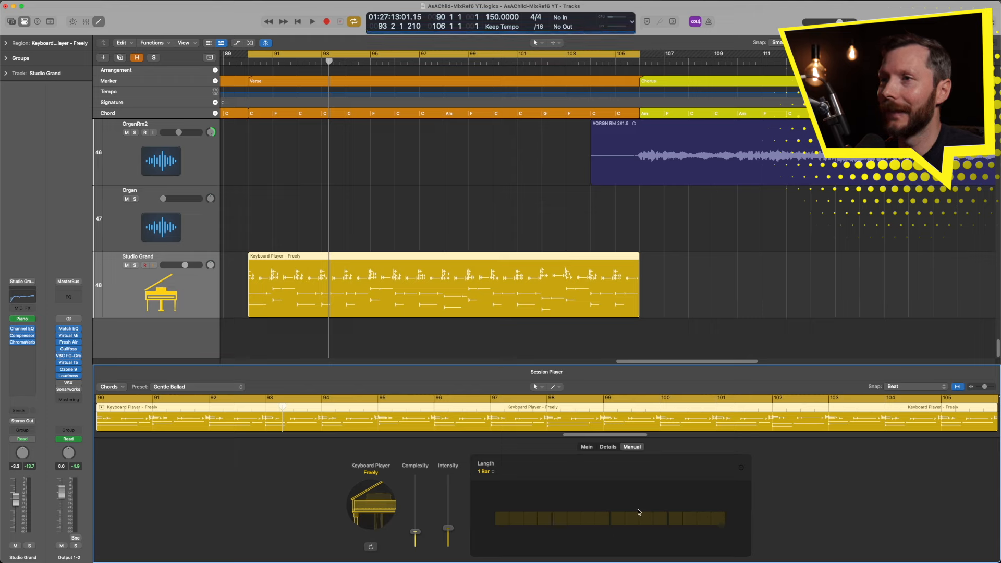
Step: Switch the Keyboard Player from the manual pattern to rhythm pattern 6
click(587, 447)
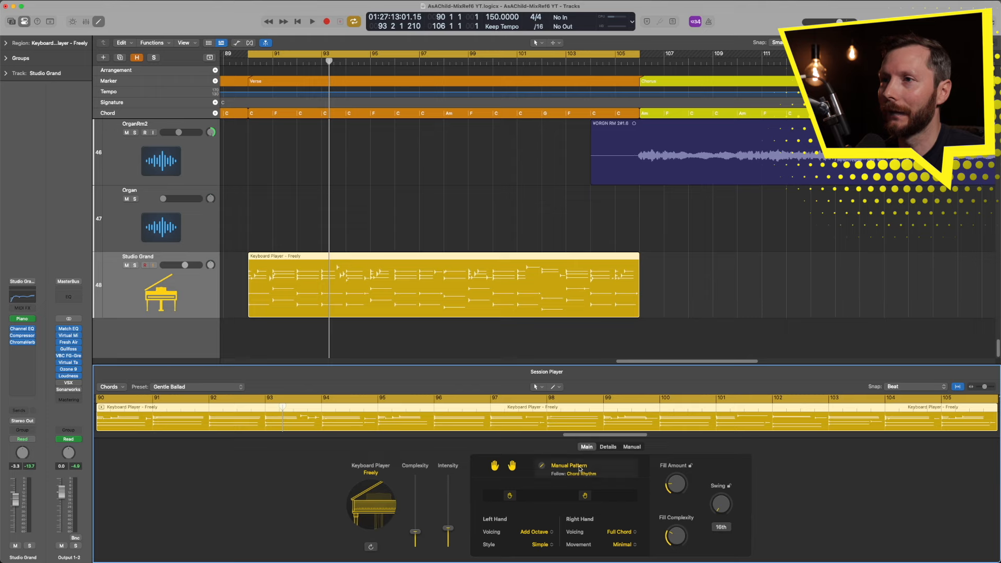
click(580, 469)
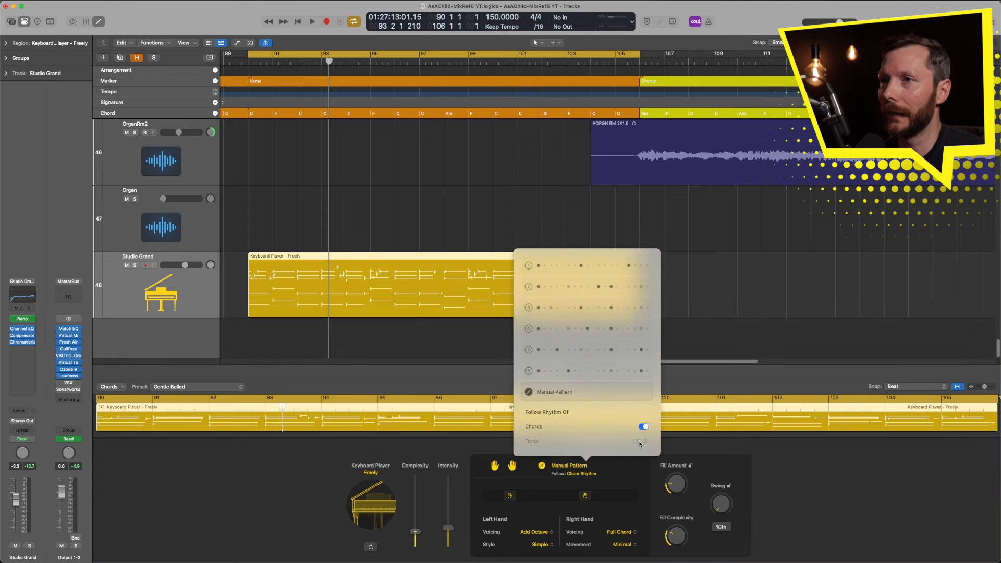
click(559, 372)
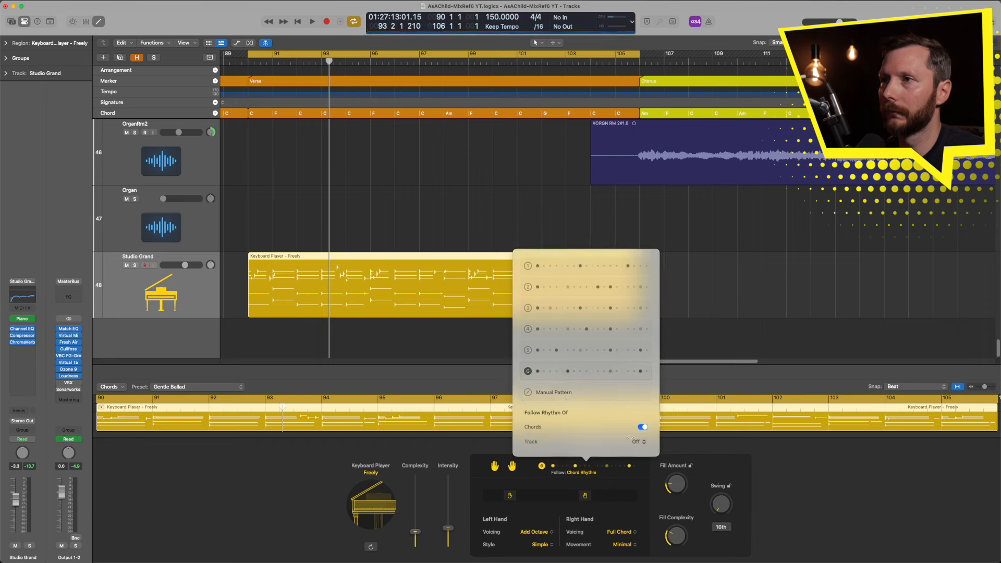
Step: Make the Keyboard Player follow the rhythm of the Bass track and audition the result over the verse
click(643, 443)
mouse_move(652, 559)
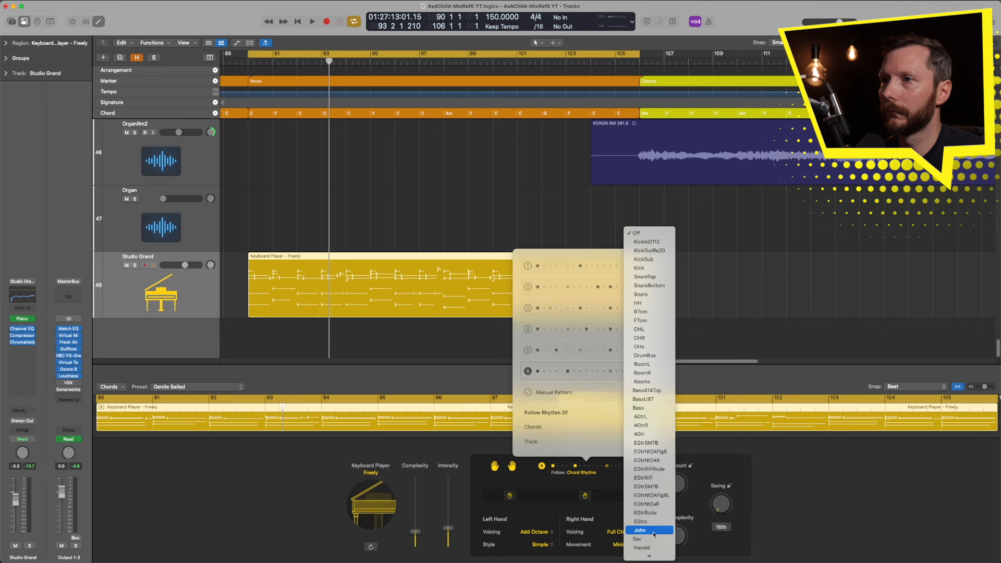
click(645, 408)
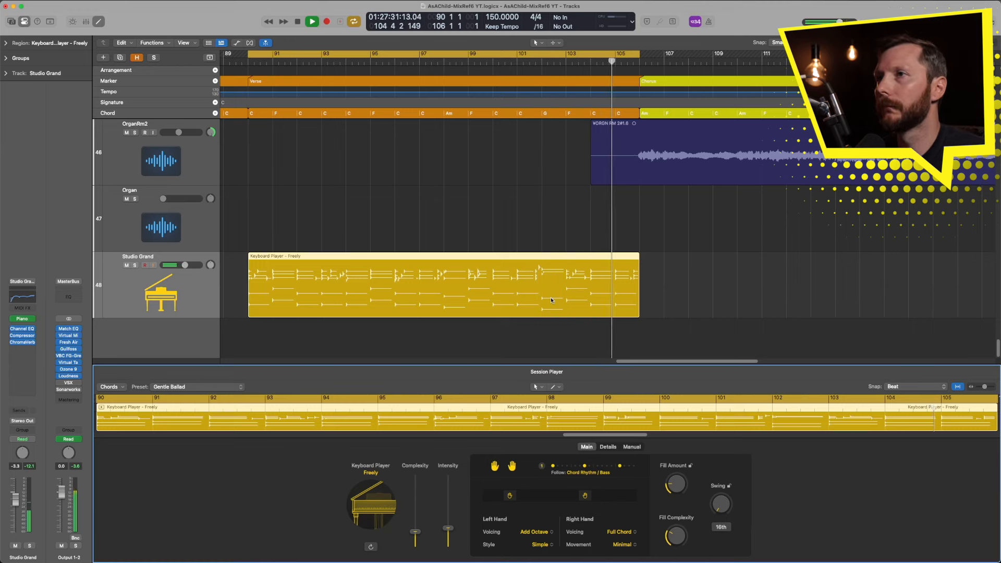
key(space)
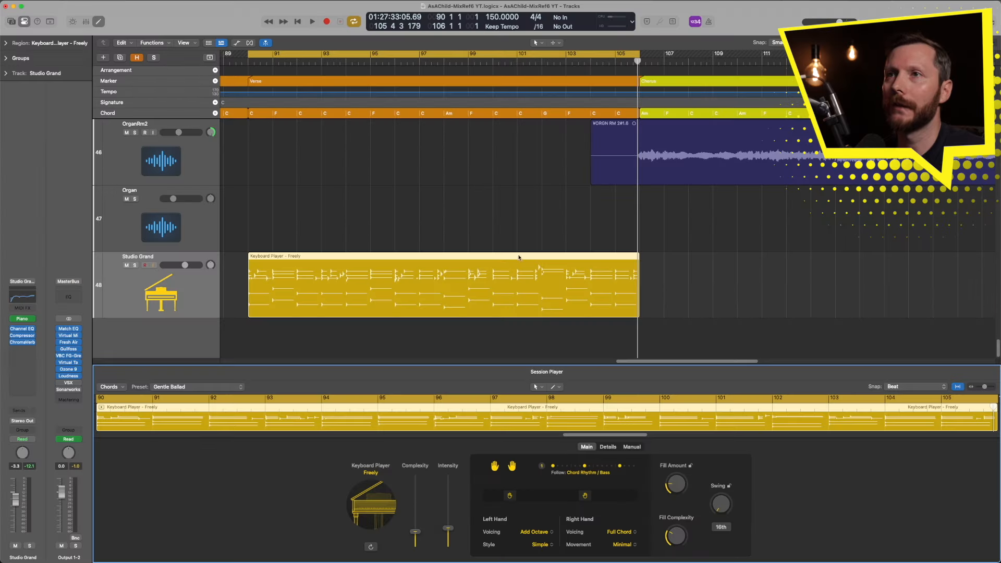
Step: Copy the verse Keyboard Player region to the chorus at bar 106 and set the cycle range to bars 106–122
key(super+Left)
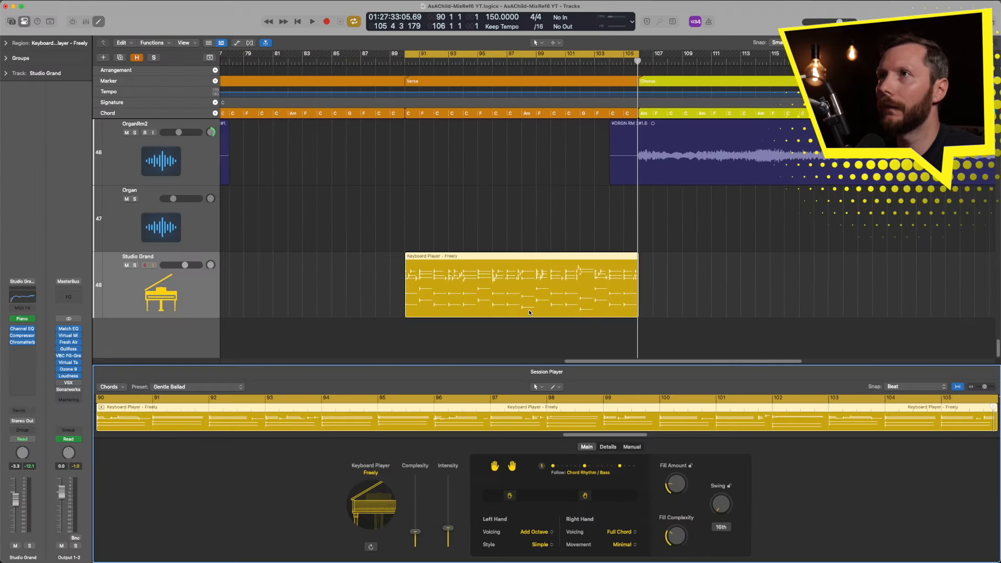
scroll(529, 313, right, 5)
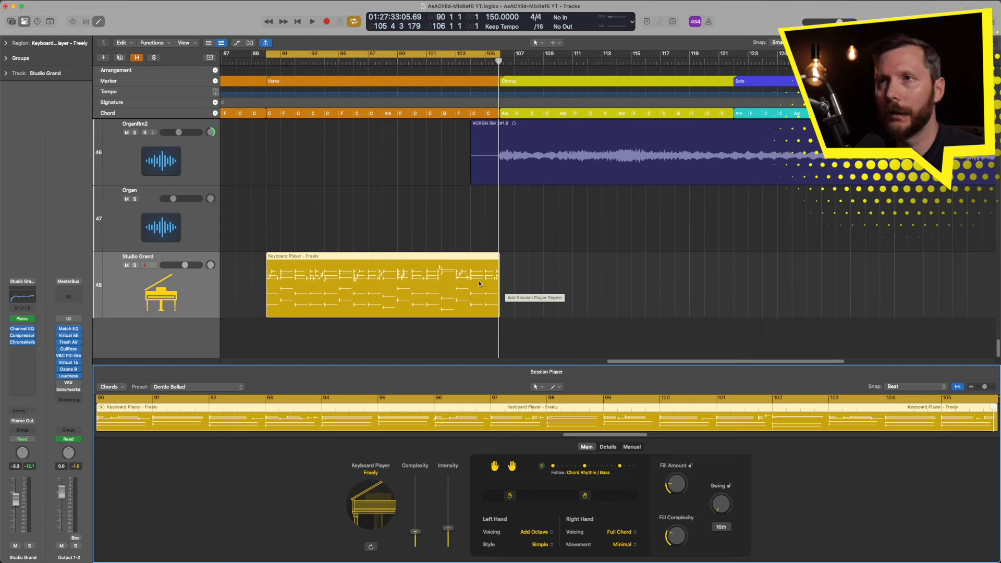
drag(388, 258, 616, 274)
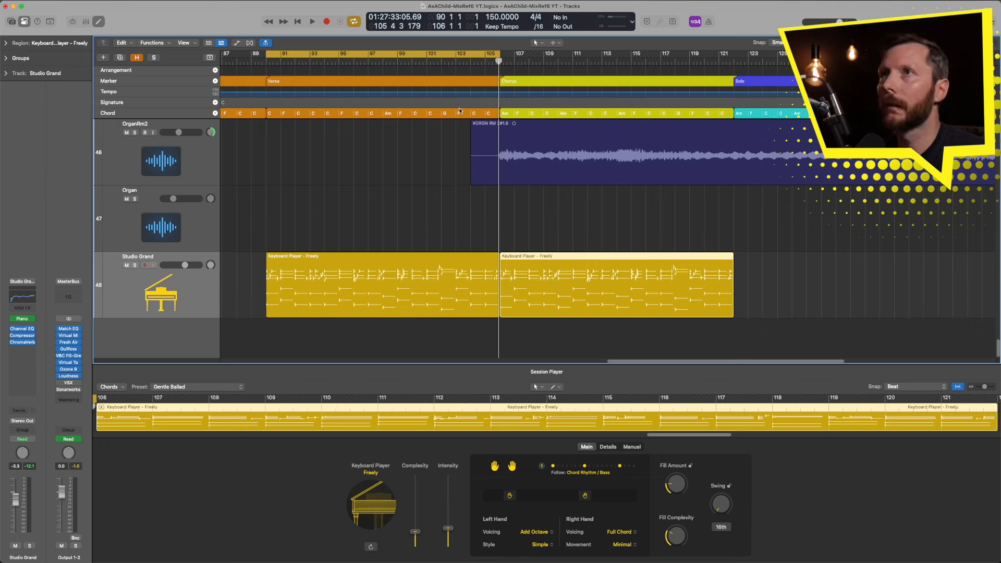
drag(431, 53, 666, 70)
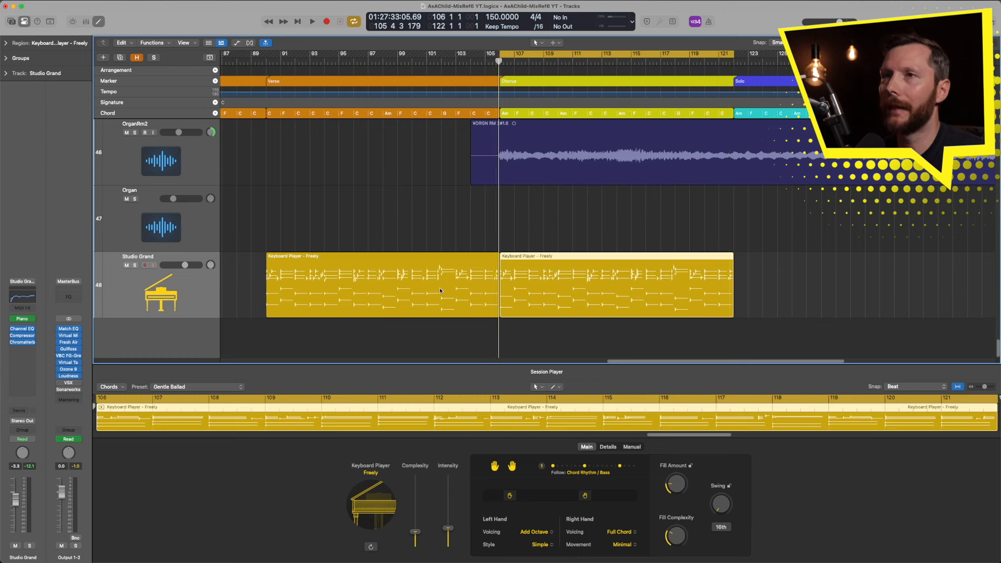
Step: Raise the complexity and intensity of the chorus Keyboard Player region
click(417, 256)
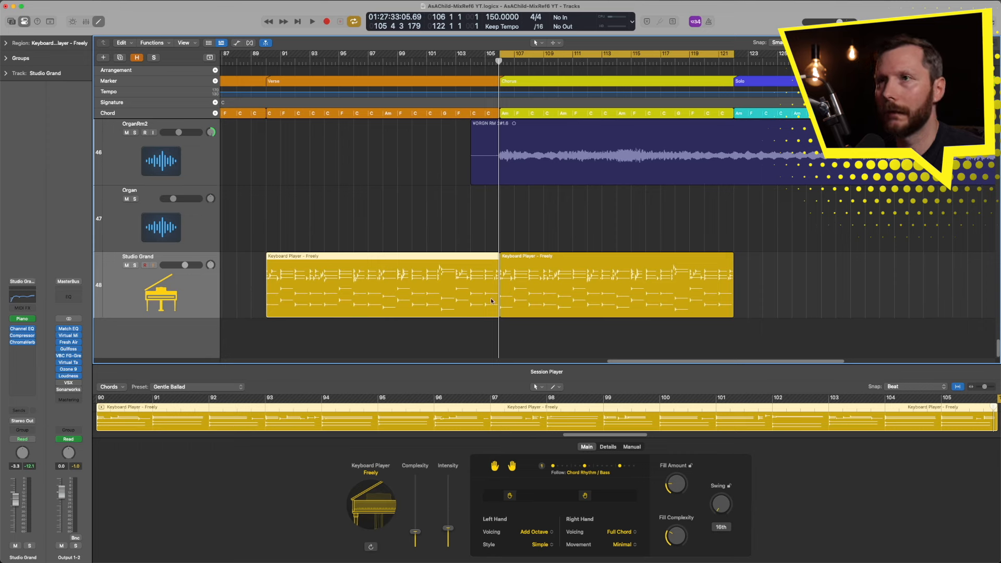
click(541, 288)
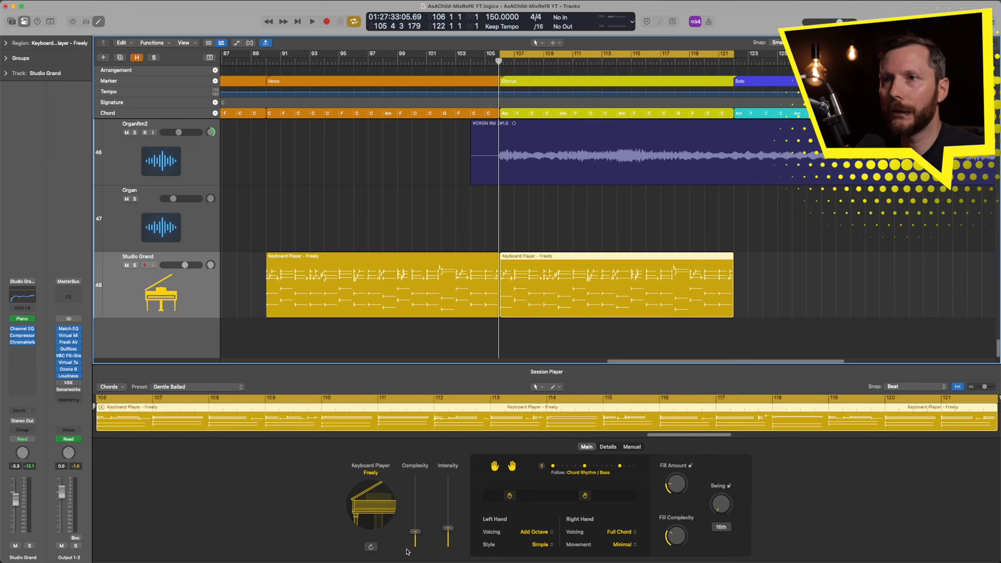
drag(415, 537, 416, 516)
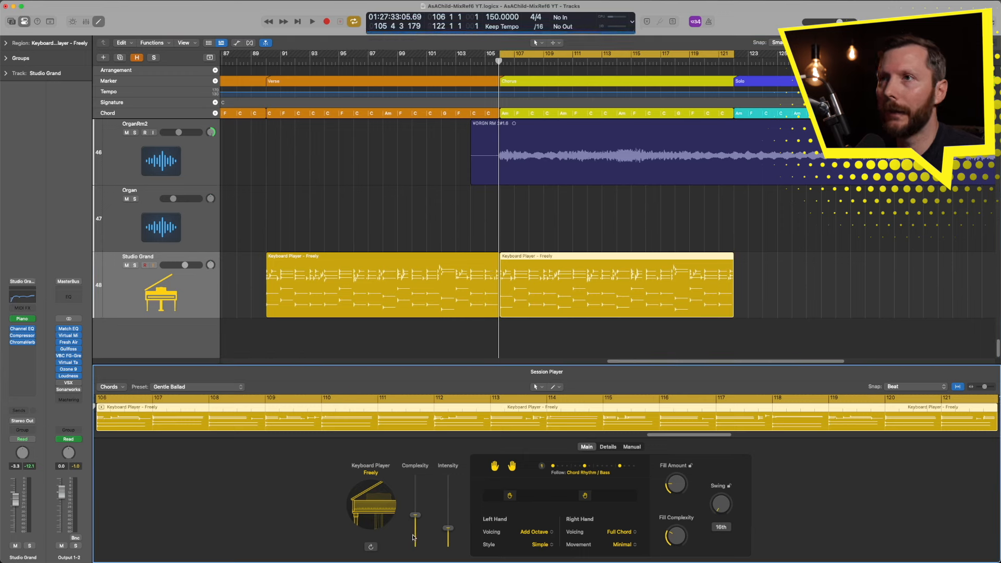
drag(449, 509, 450, 505)
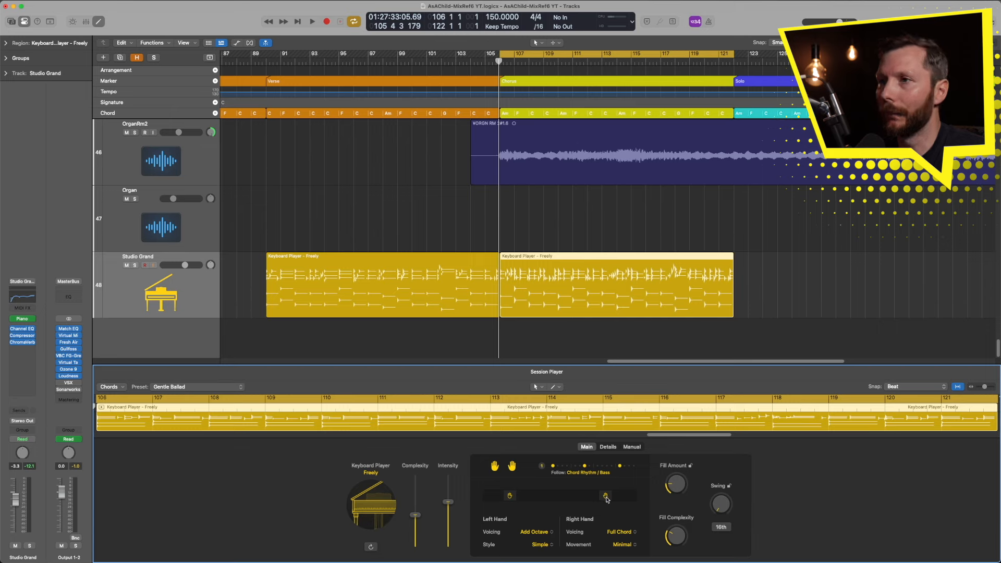
Step: Set the chorus region's right hand to a slightly higher register with Medium movement, and fine-tune the fill amount
drag(607, 498, 608, 498)
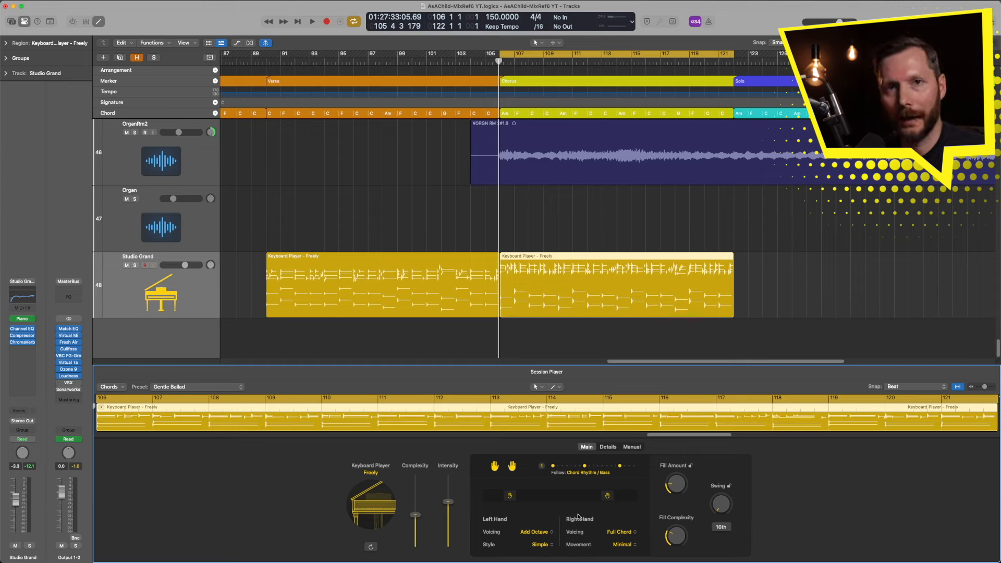
click(623, 545)
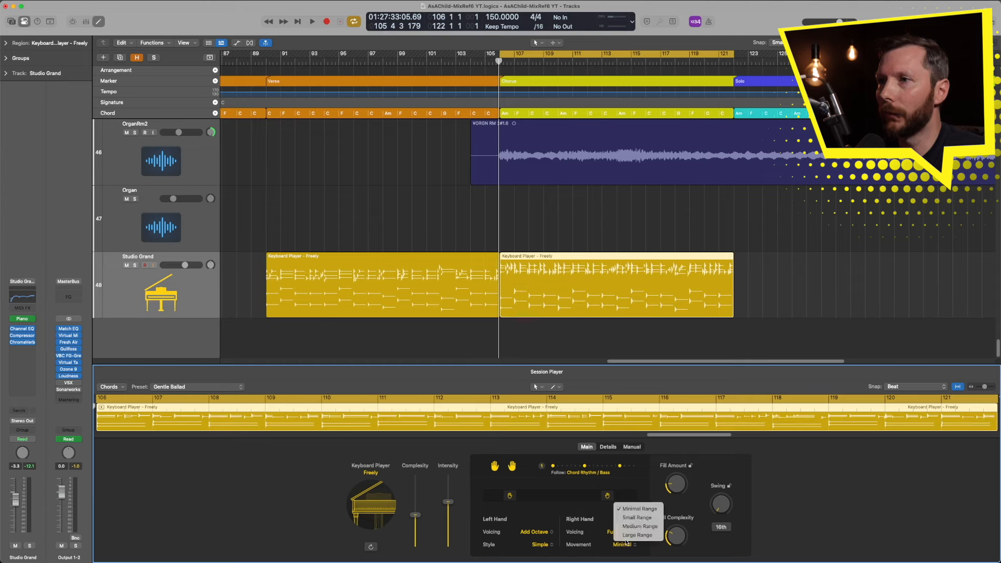
click(631, 527)
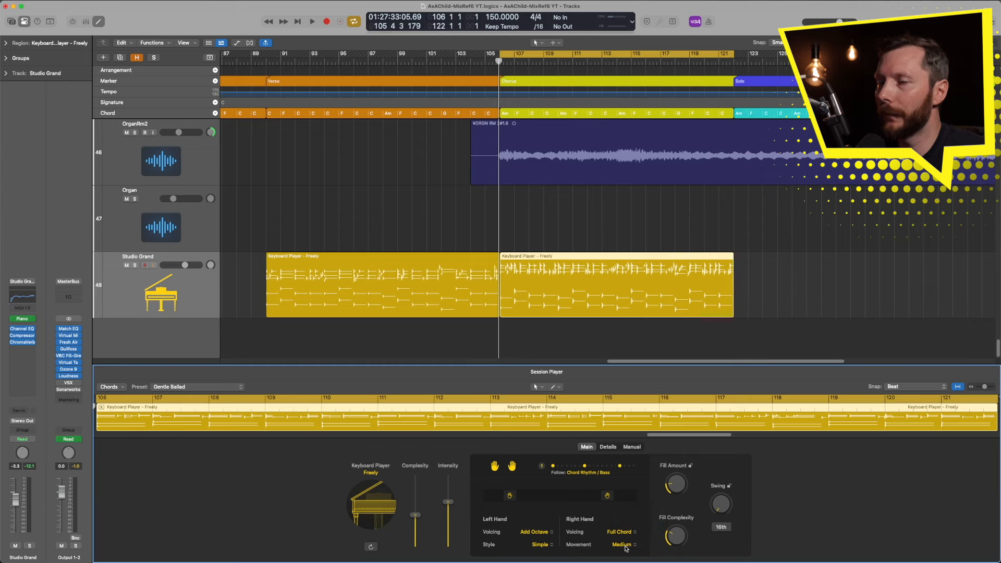
drag(678, 484, 679, 482)
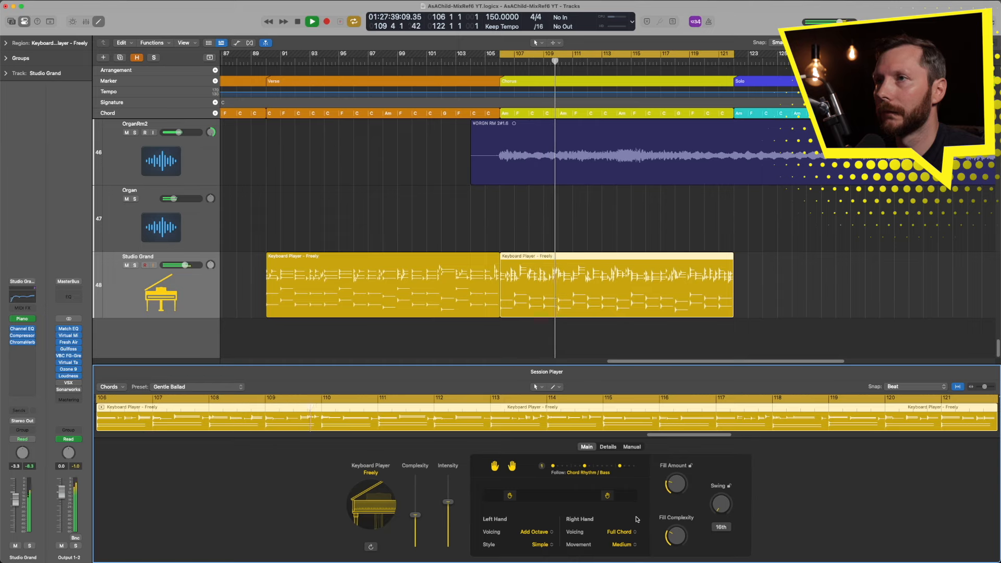
drag(607, 496, 599, 497)
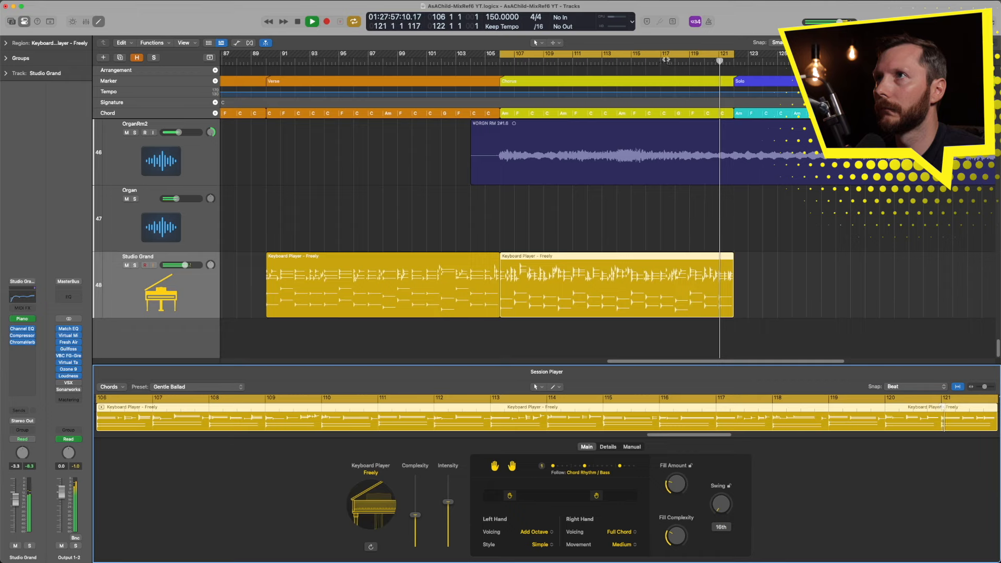
Step: Turn off cycling and audition the Studio Grand part through the verse and chorus
key(c)
key(space)
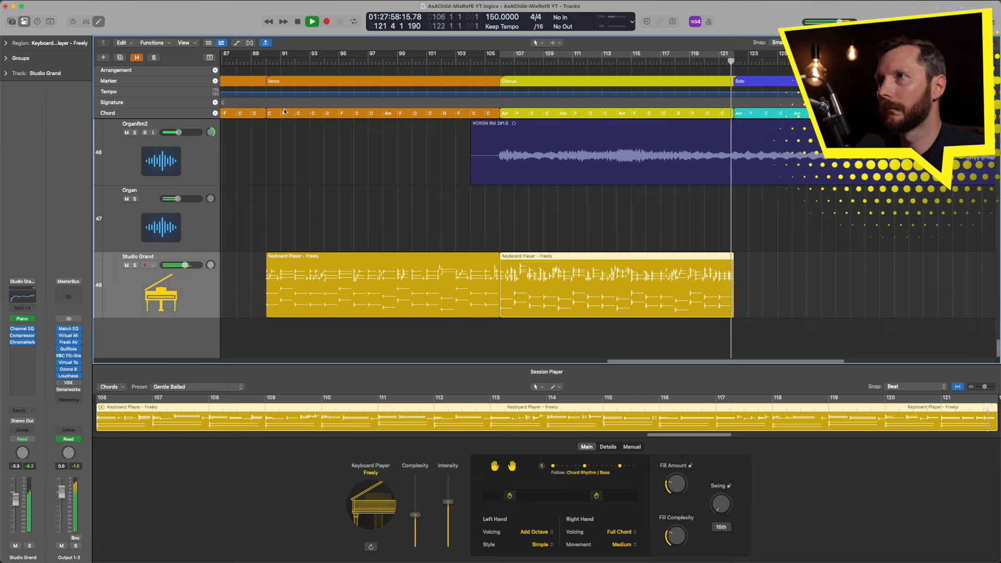
key(space)
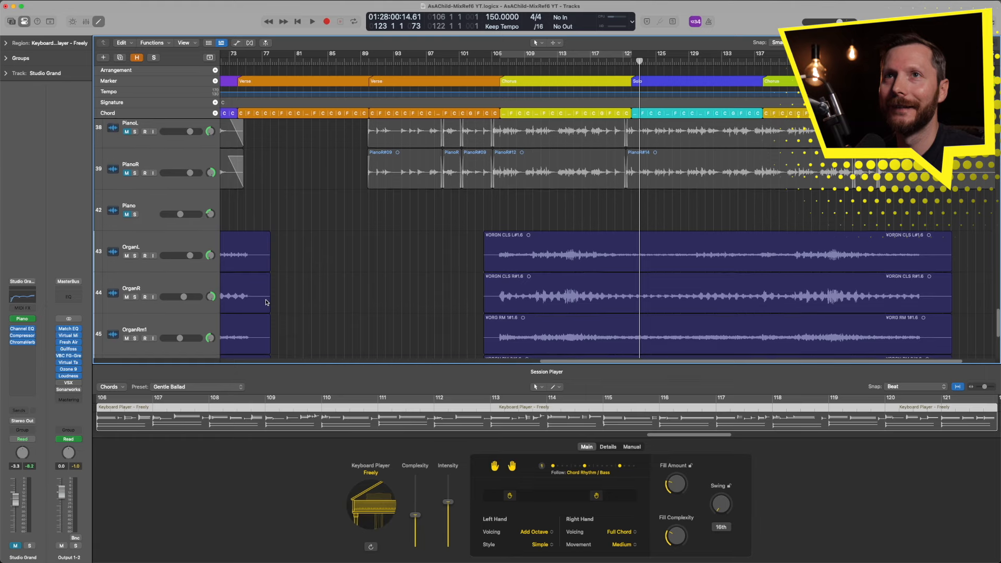
Step: Unmute the recorded PianoL, PianoR and Piano tracks and play them from the verse at bar 90 for comparison
scroll(266, 302, up, 1)
click(125, 164)
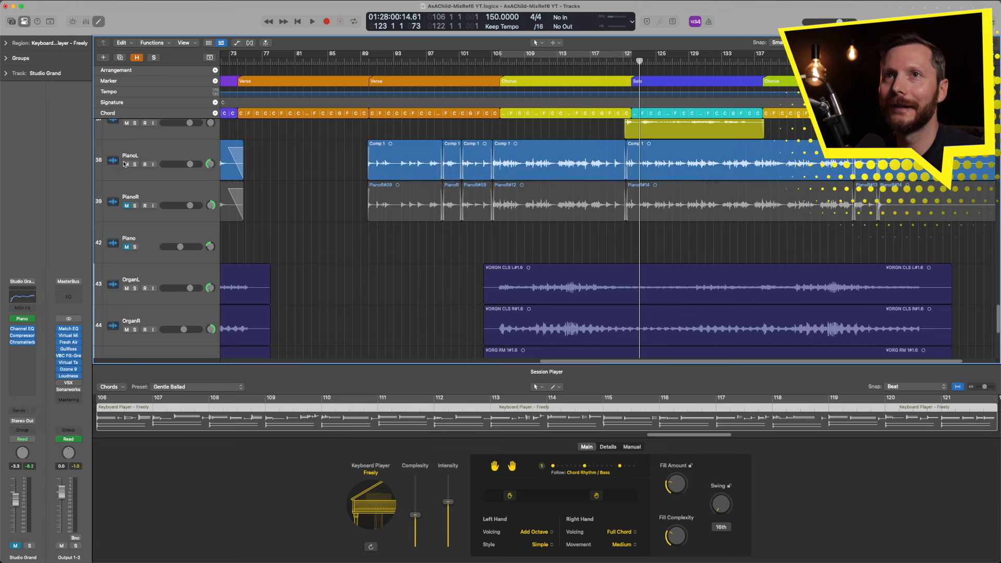
click(125, 206)
click(126, 247)
click(370, 63)
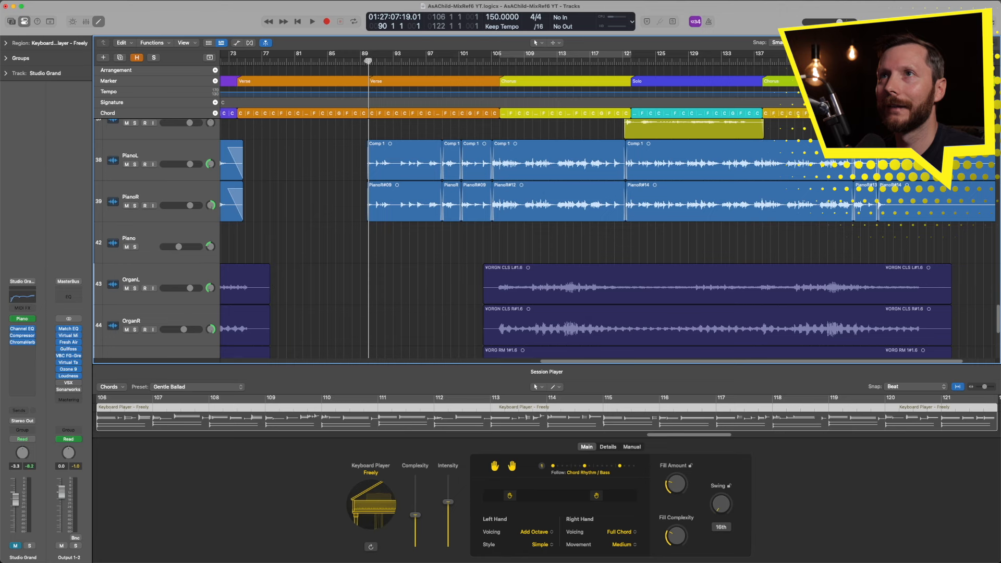
key(space)
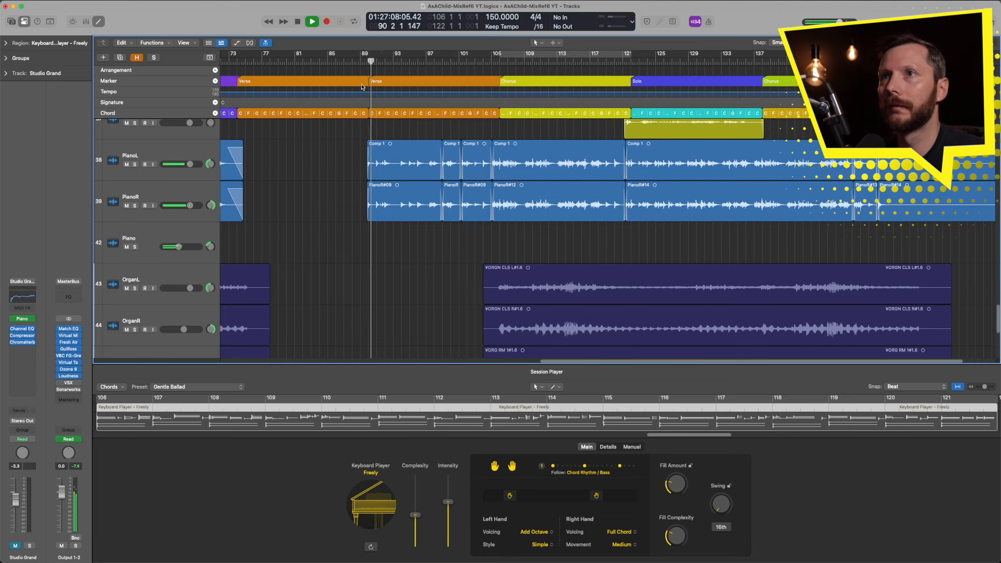
Step: Raise the Piano track's volume automation so the verse level is -6.4 dB, and hide the automation again
click(147, 236)
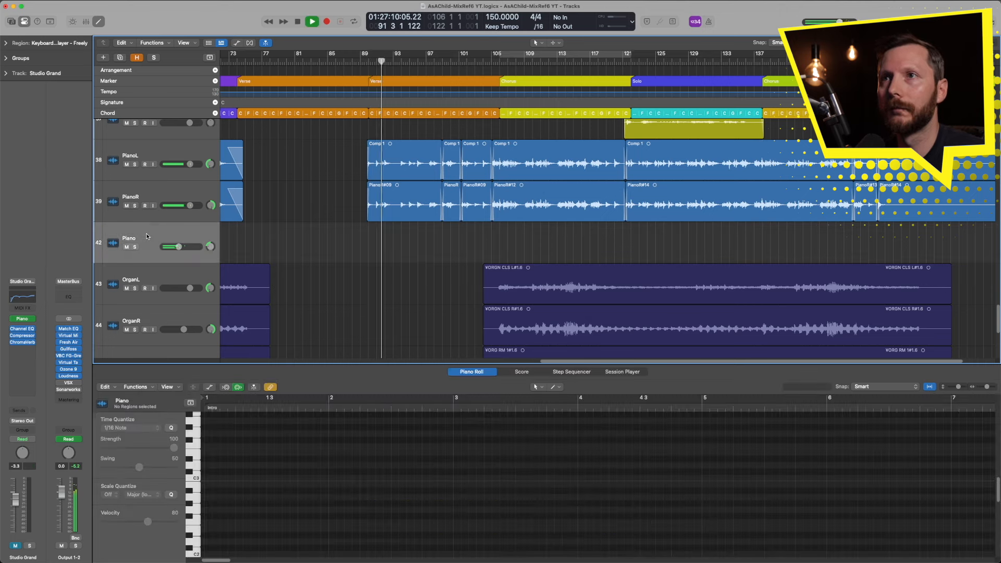
key(a)
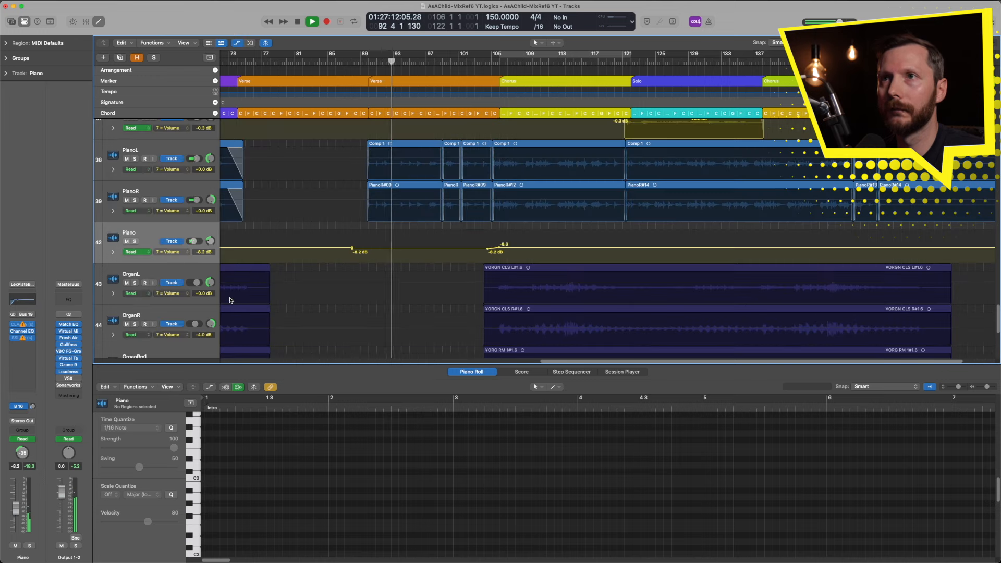
drag(204, 252, 204, 243)
drag(204, 243, 204, 237)
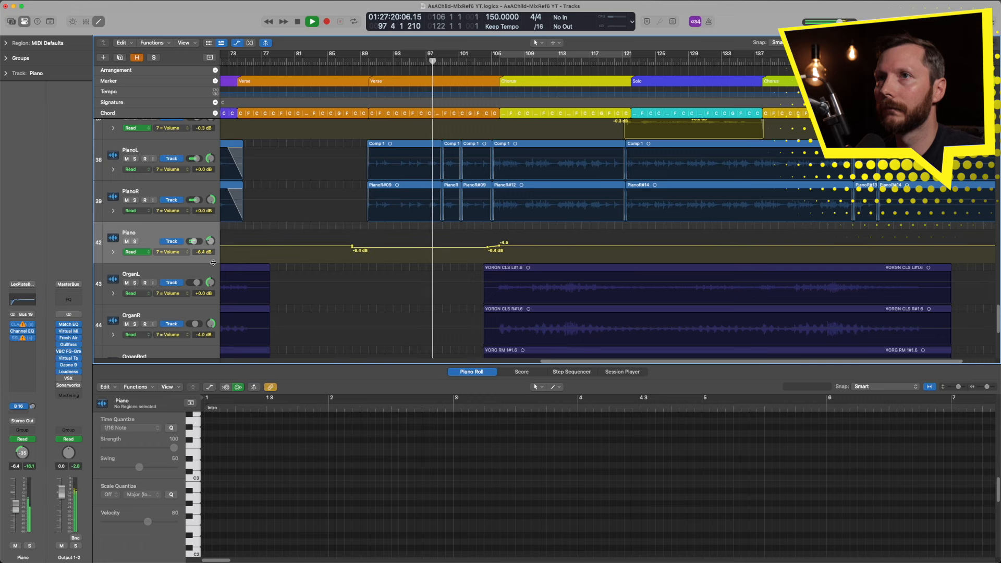
key(a)
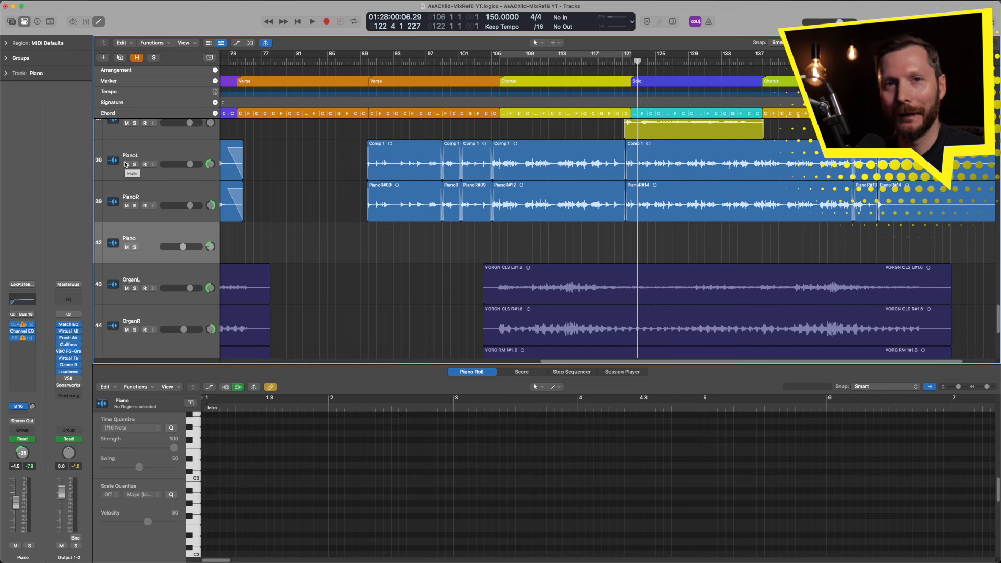
Step: Mute the recorded piano tracks again and unmute the Studio Grand track
click(126, 165)
scroll(280, 209, down, 5)
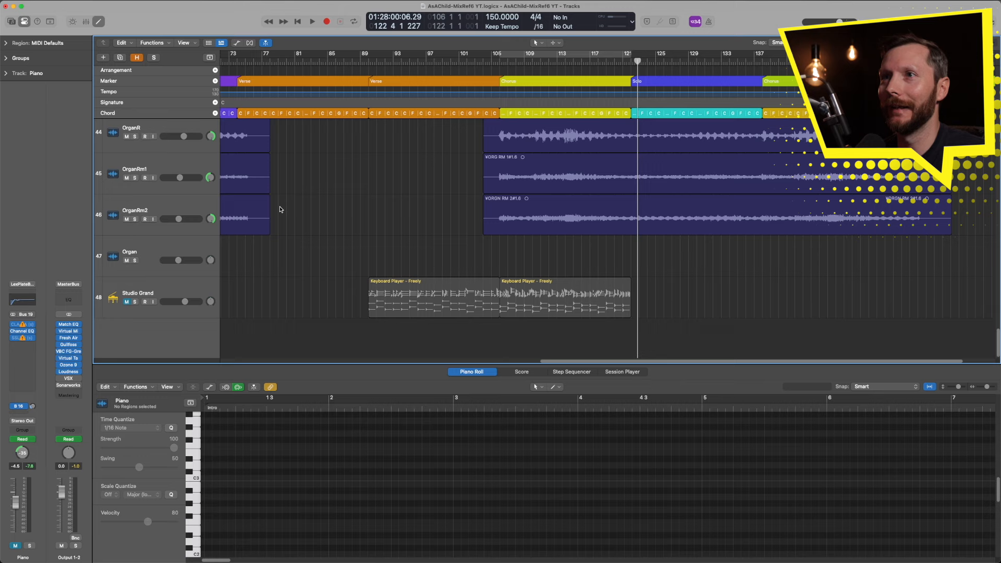
click(126, 302)
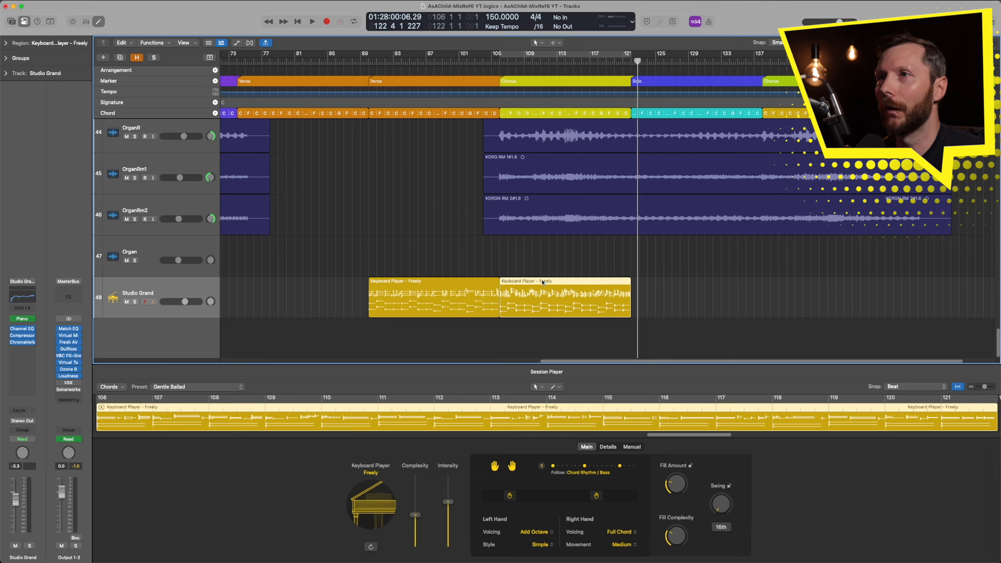
Step: Convert the chorus Keyboard Player region to a MIDI region and enlarge the Piano Roll to show its notes
right_click(543, 283)
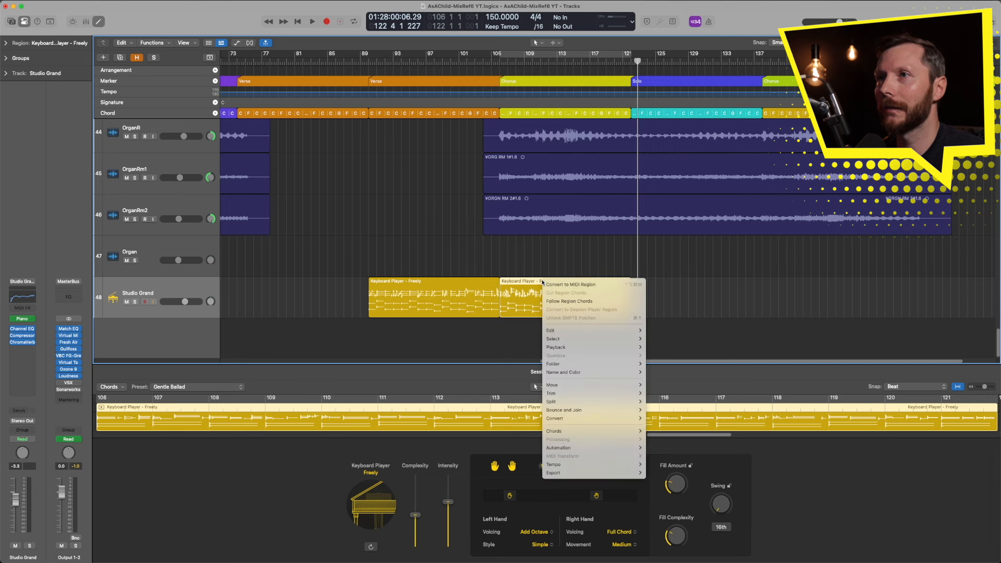
click(564, 284)
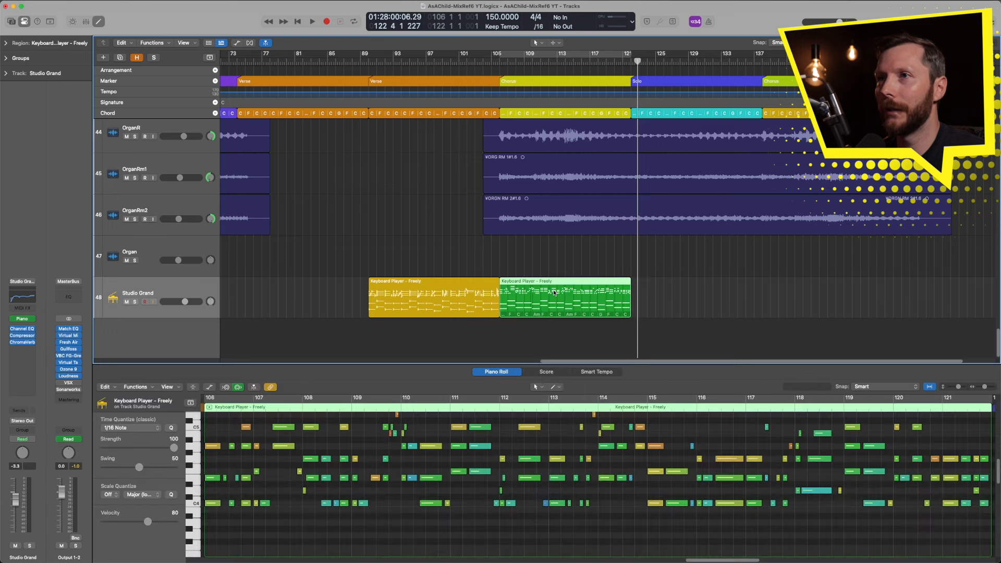
drag(484, 364, 485, 339)
scroll(451, 416, up, 3)
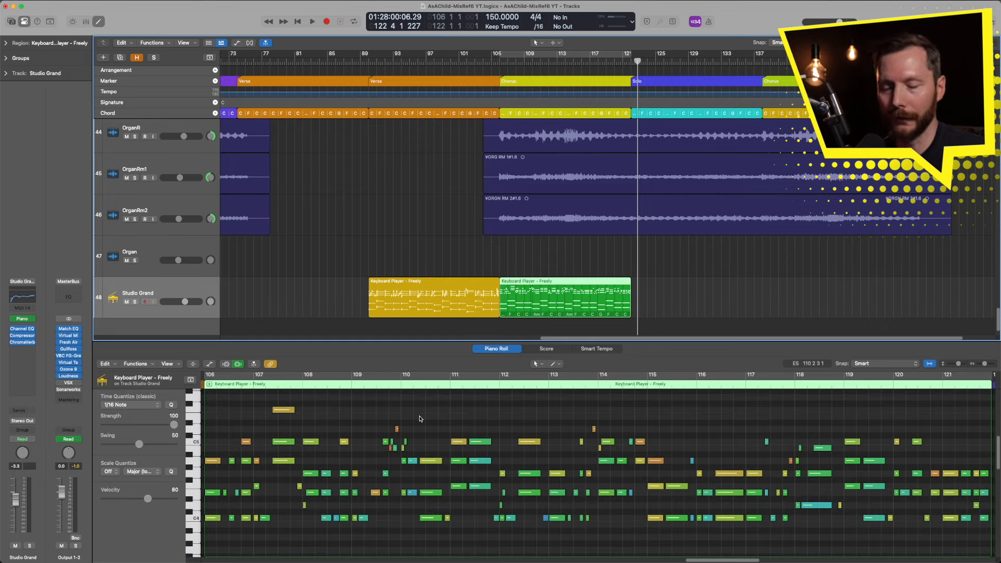
scroll(419, 417, up, 5)
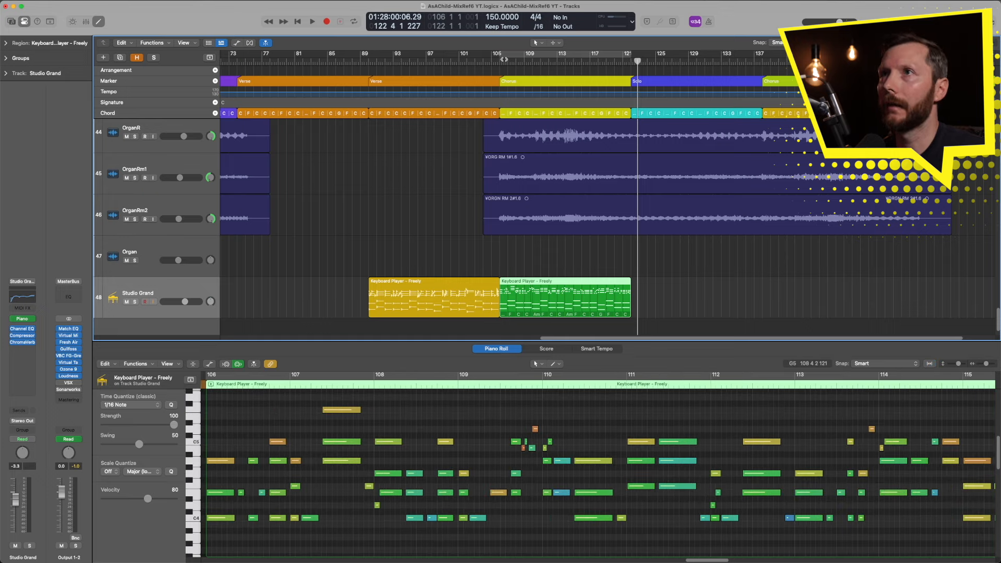
Step: Cycle the chorus from bar 106 to 122 and audition the start of the converted MIDI region
click(503, 59)
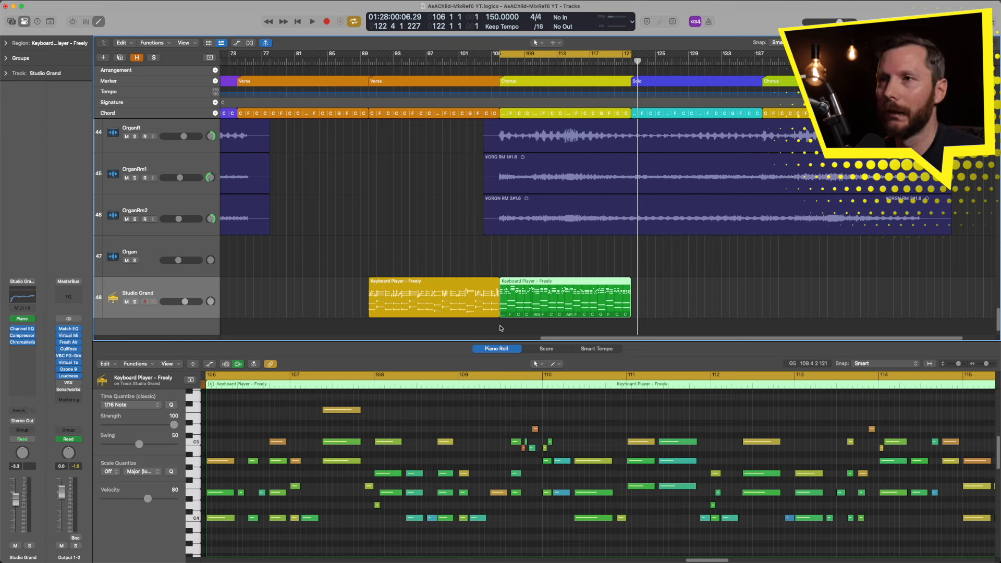
key(space)
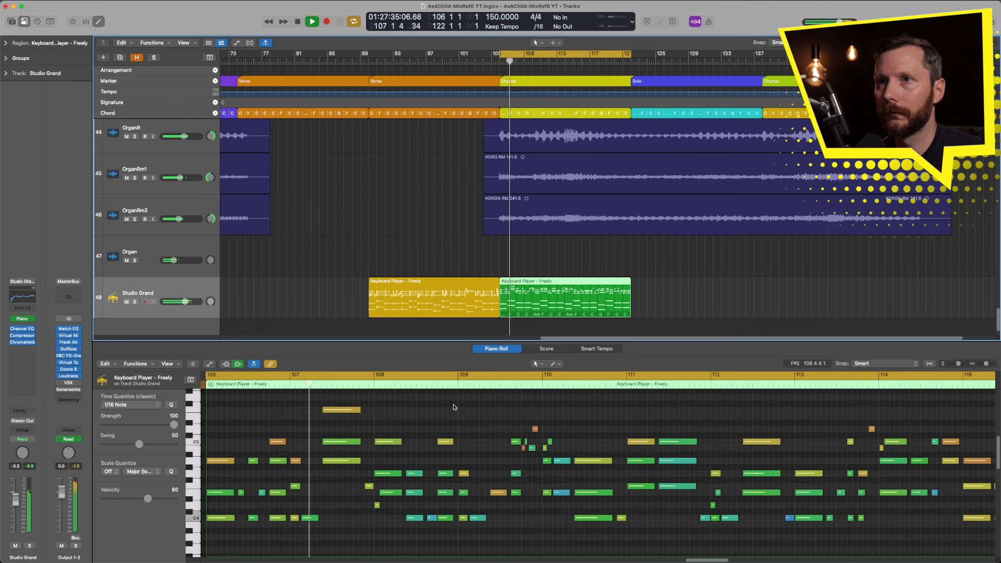
key(space)
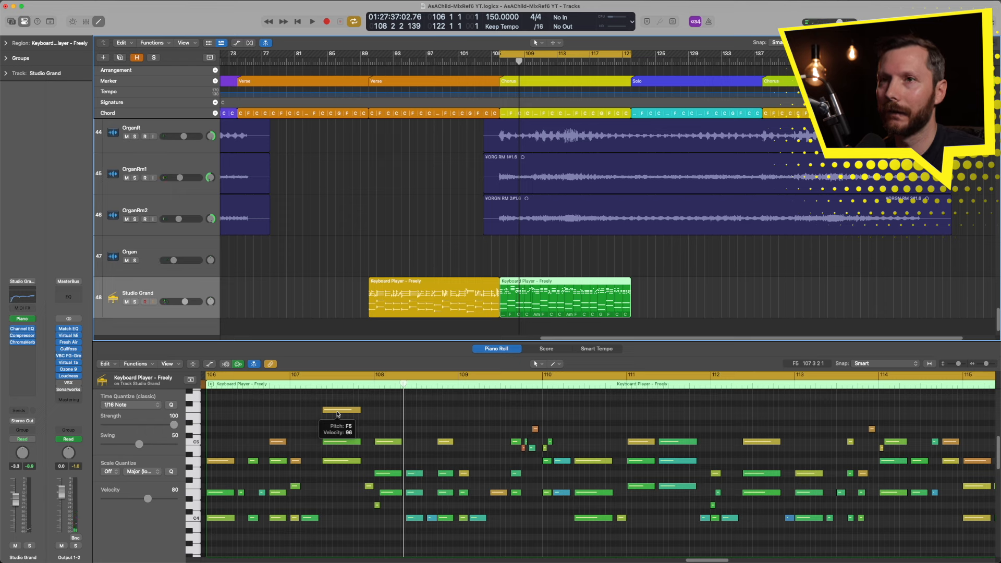
Step: Move the F5 note in bar 107 down an octave and play back the chorus
click(337, 412)
drag(338, 413, 336, 486)
key(space)
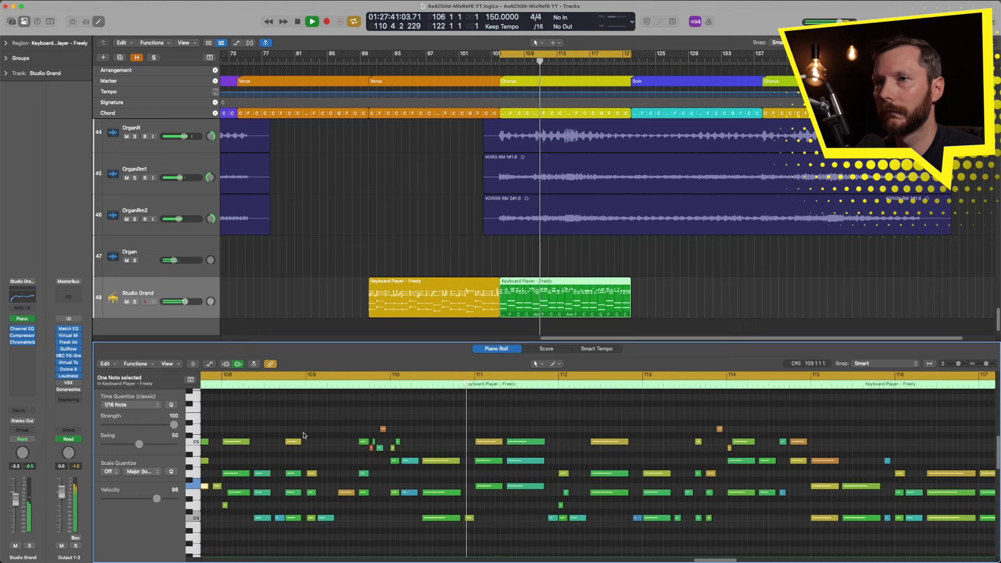
Step: Delete the three short notes around B4 and C5 in the last beat of bar 109 and play back the passage
key(space)
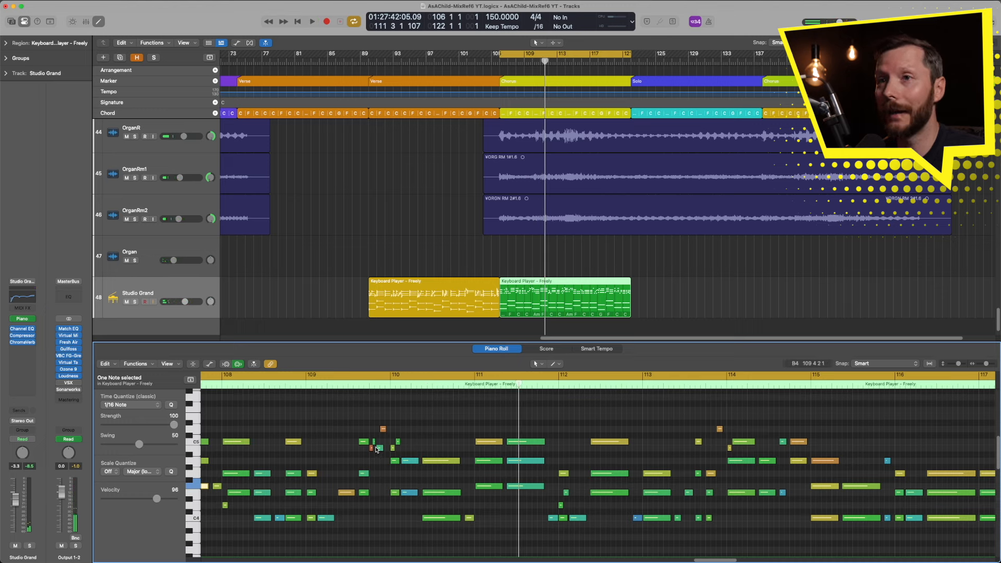
drag(376, 452, 377, 452)
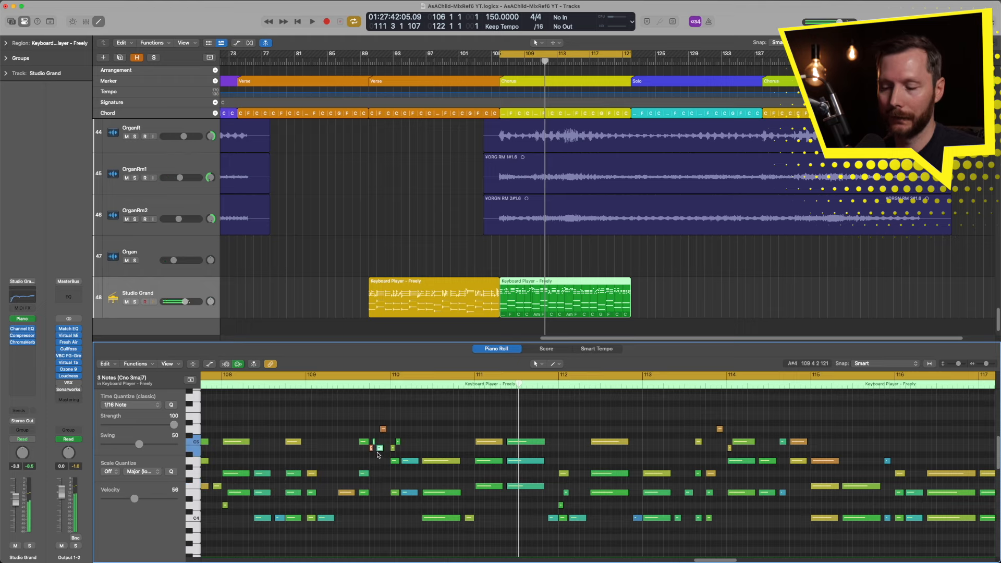
click(329, 389)
key(space)
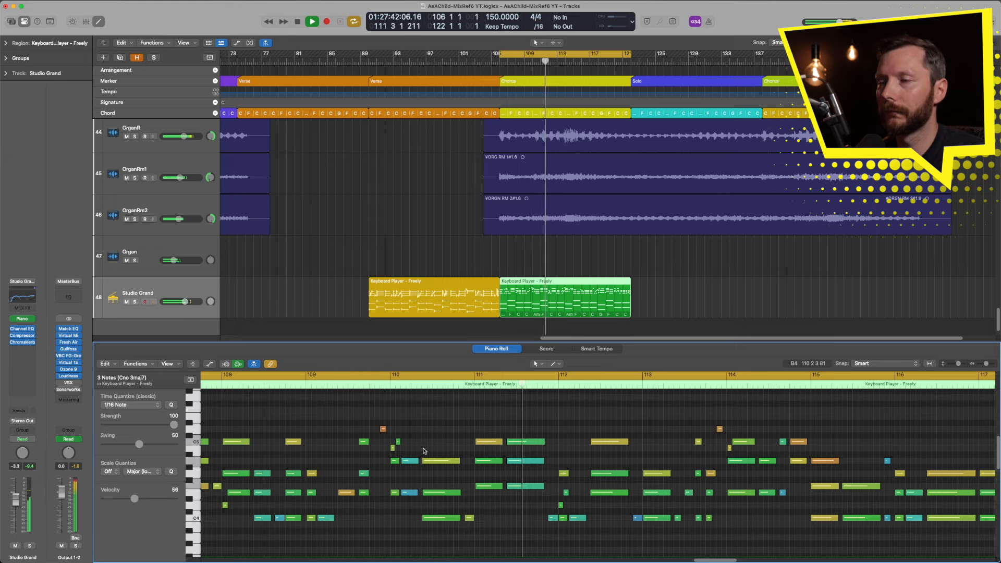
key(space)
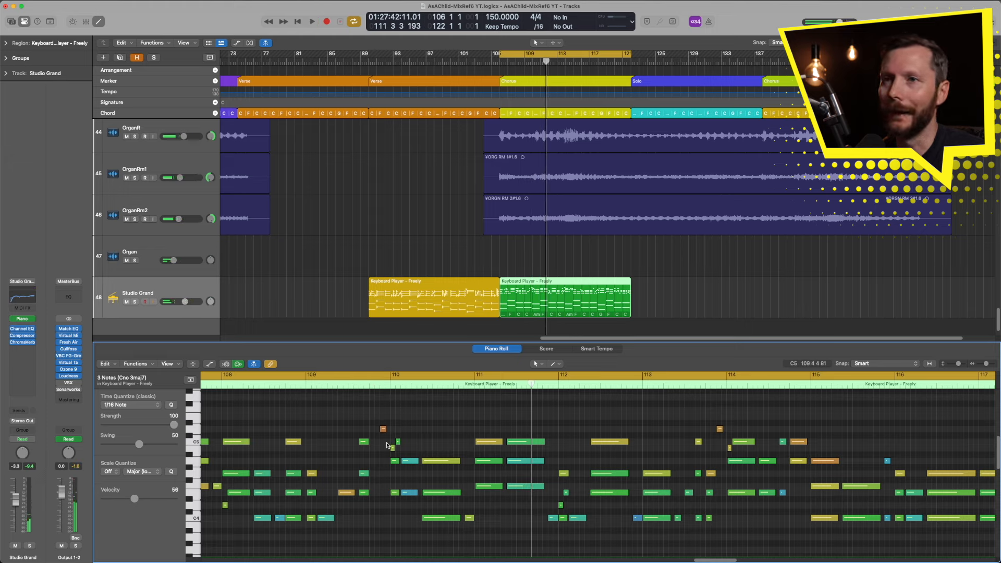
click(406, 442)
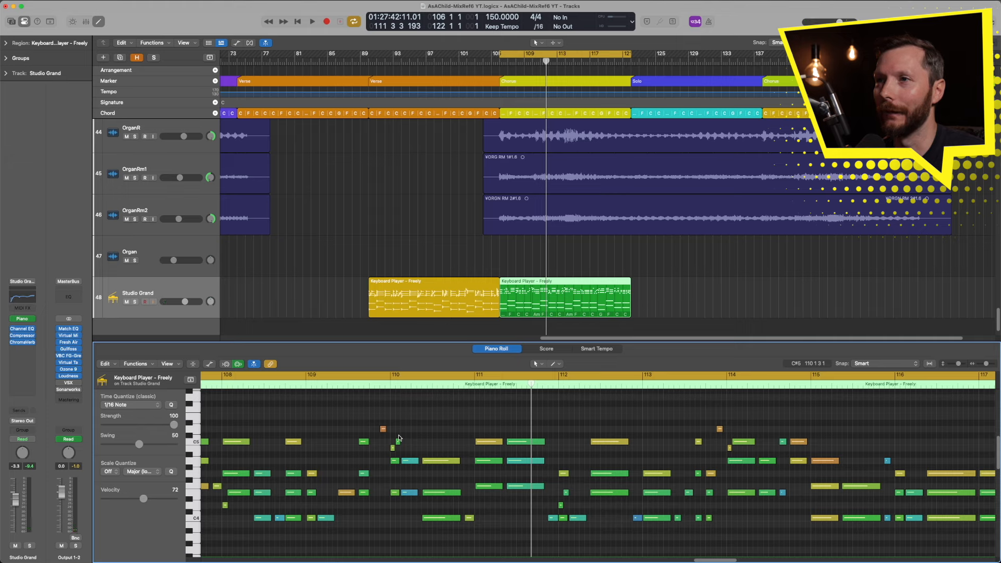
Step: Audition the converted chorus part from late bar 113 and examine its remaining notes through bar 121
click(713, 388)
key(space)
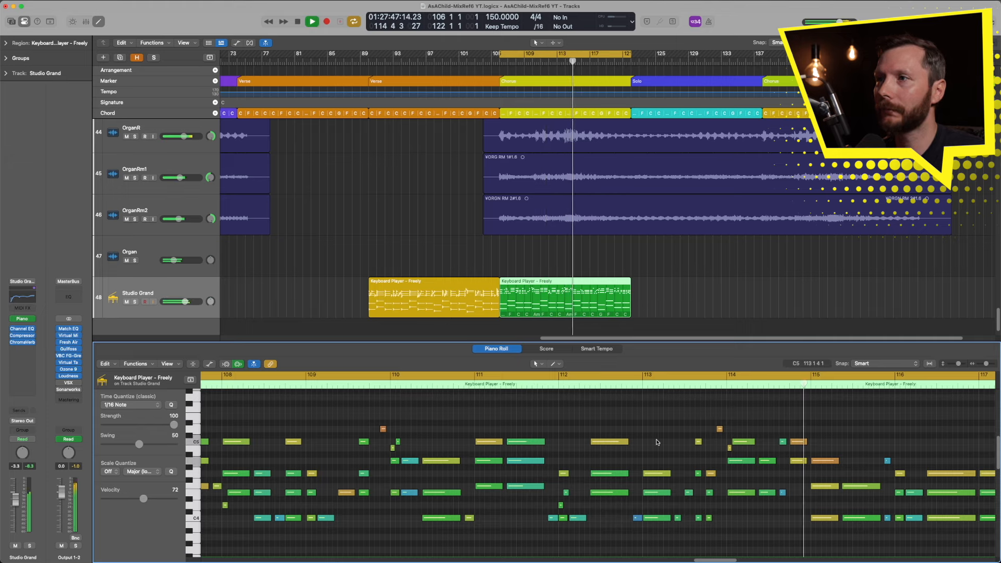
key(space)
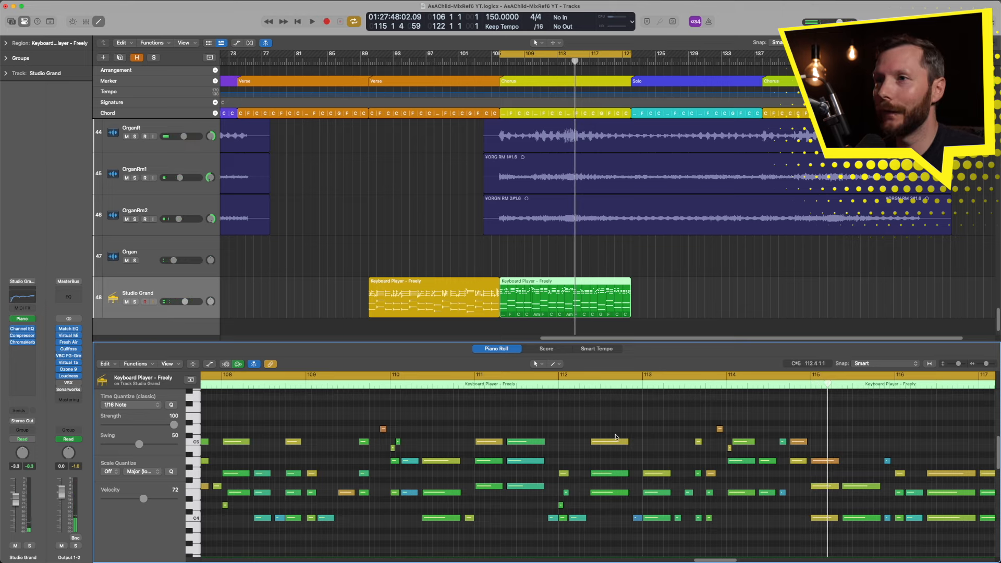
scroll(609, 440, right, 5)
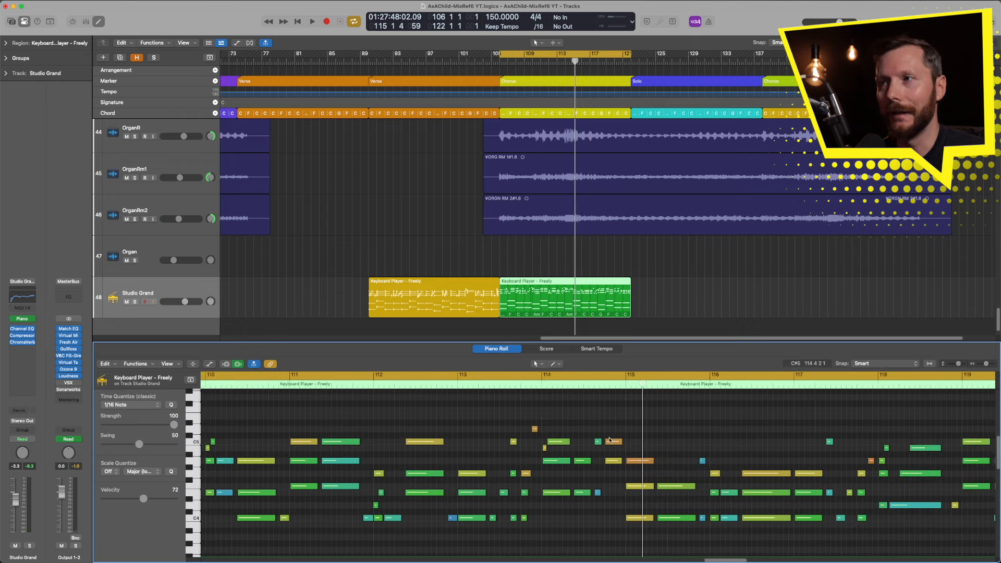
scroll(610, 454, right, 2)
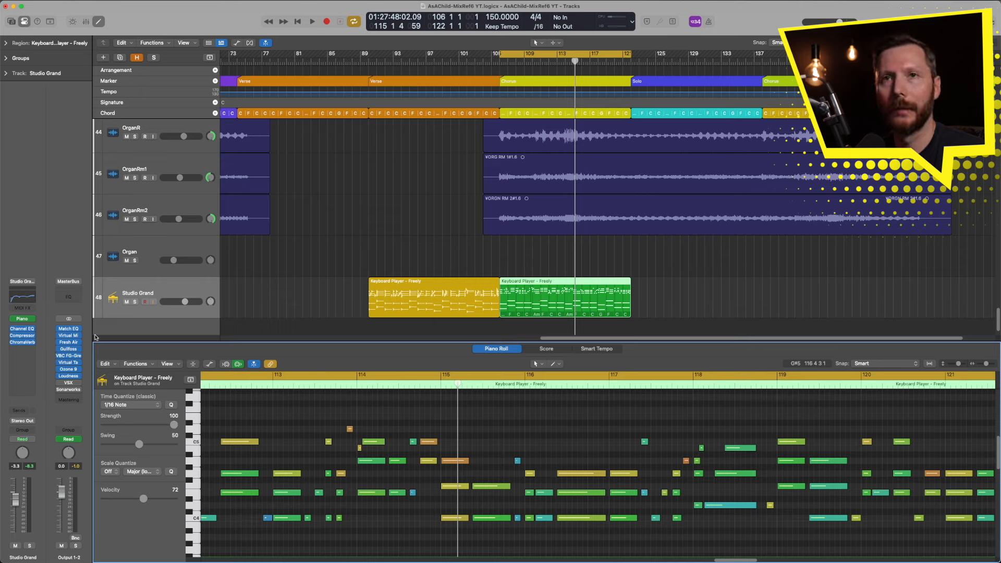
Step: Open the Studio Grand track's Studio Piano instrument and change its piano model to Vintage Upright
click(22, 320)
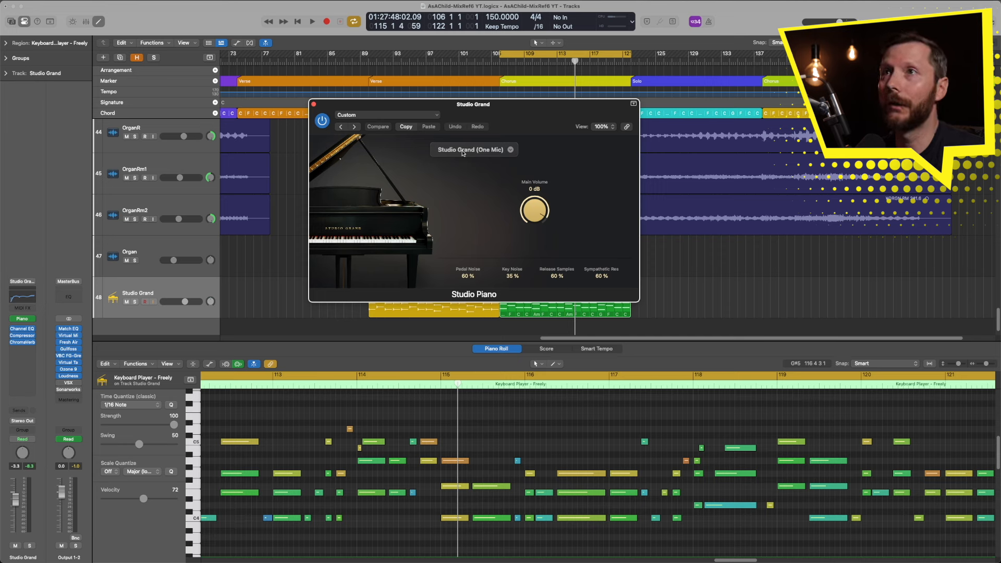
click(489, 152)
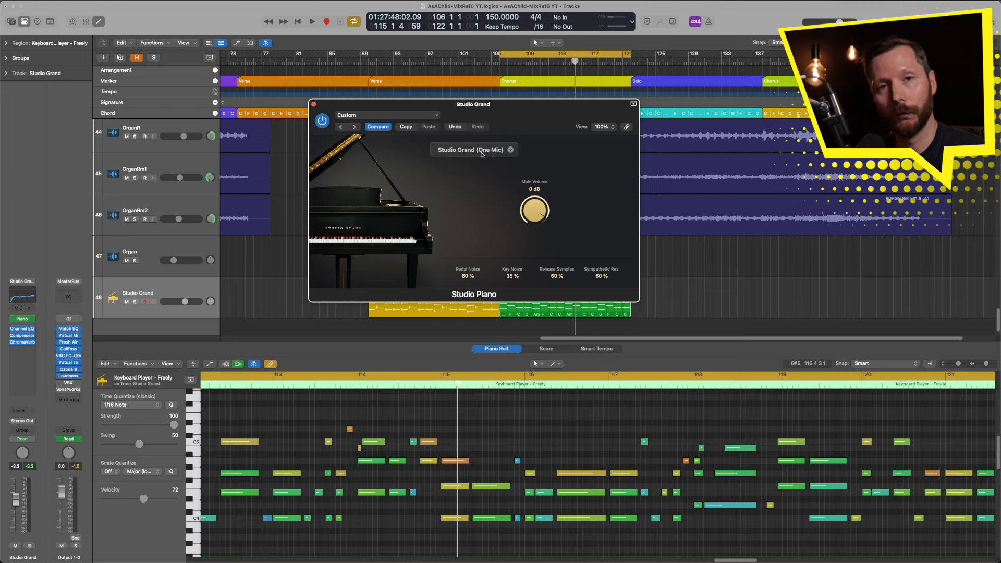
click(481, 153)
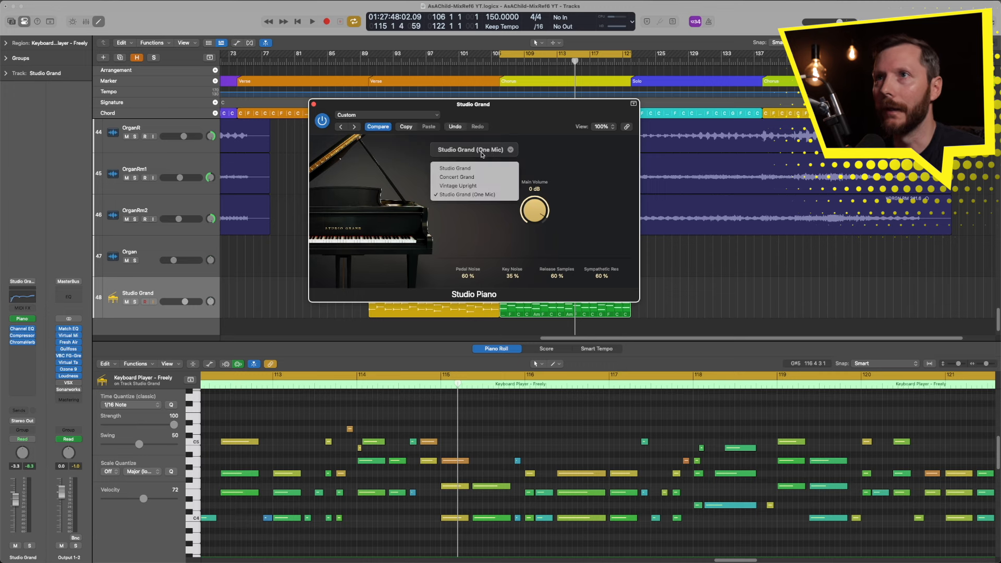
click(481, 187)
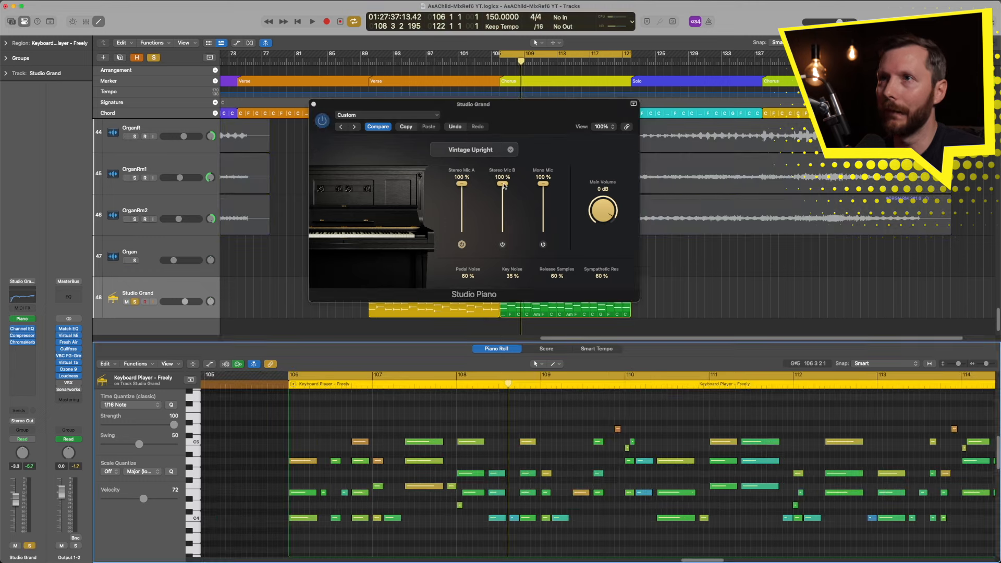
Step: Balance the Vintage Upright during playback with Stereo Mic A at 44%, Stereo Mic B at 73% and Mono Mic at 100%
click(503, 186)
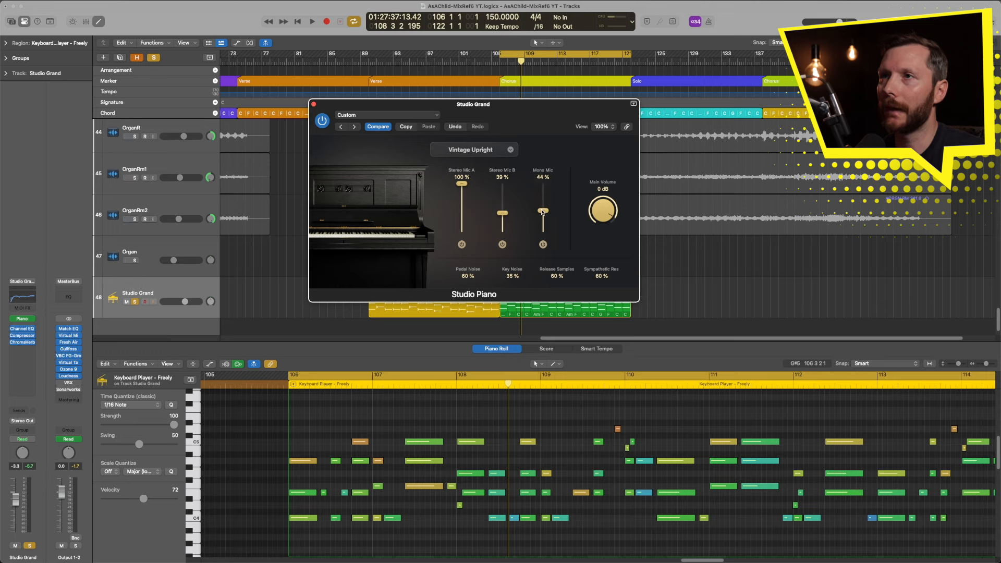
key(space)
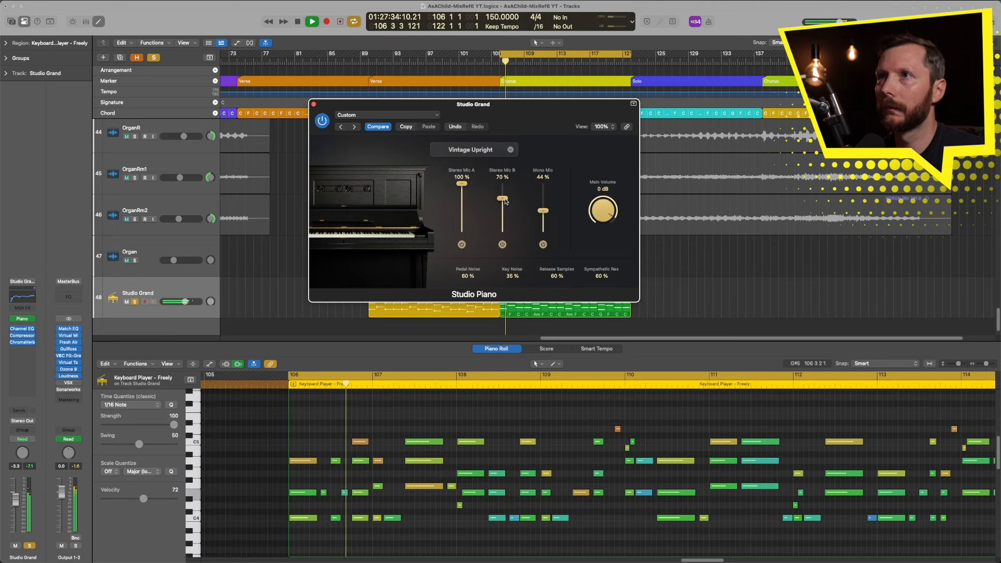
drag(543, 210, 543, 217)
drag(462, 184, 464, 233)
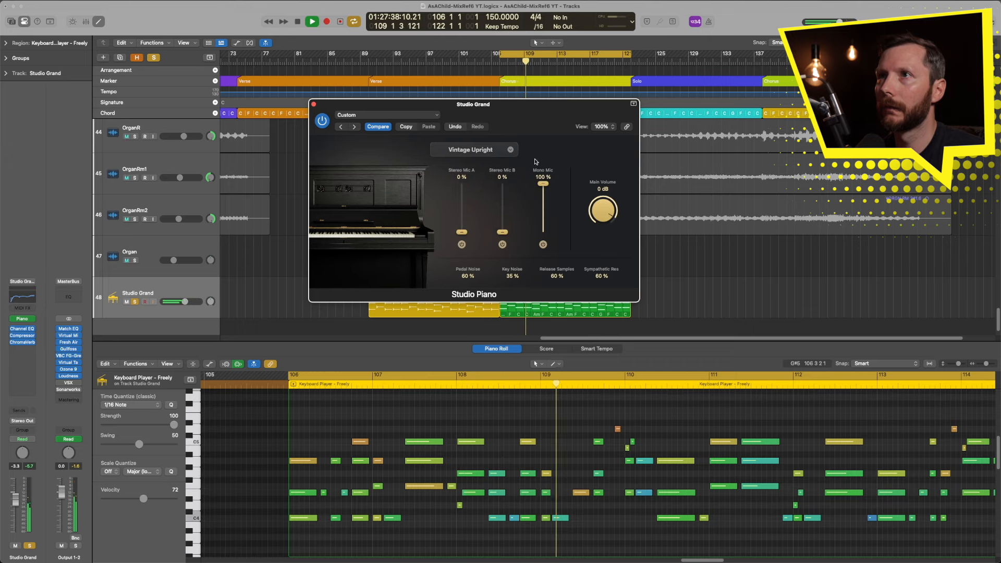
drag(502, 232, 505, 197)
drag(462, 232, 463, 211)
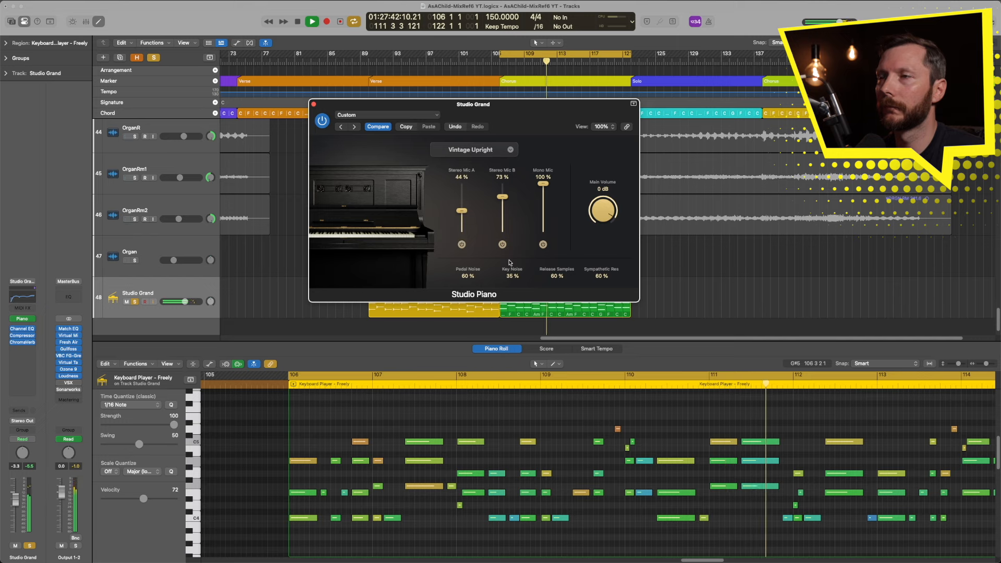
key(space)
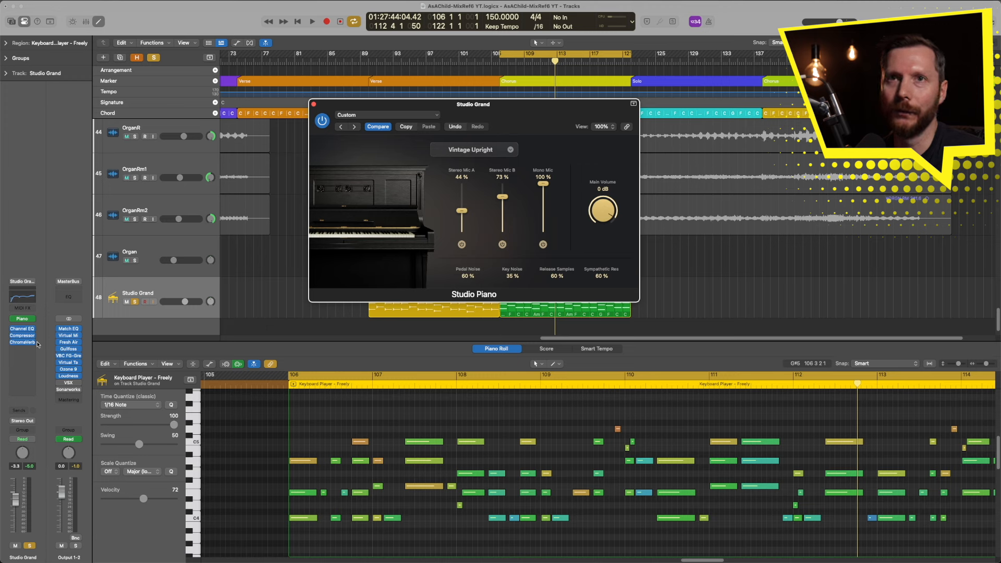
Step: Replace the Studio Grand track's Studio Piano with the Native Instruments Kontakt 7 instrument
click(33, 320)
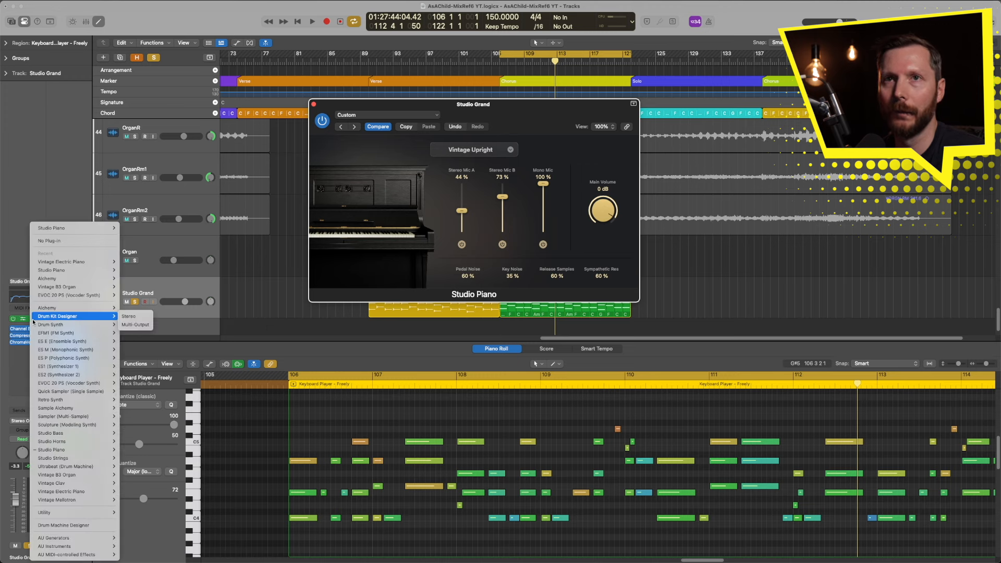
mouse_move(82, 553)
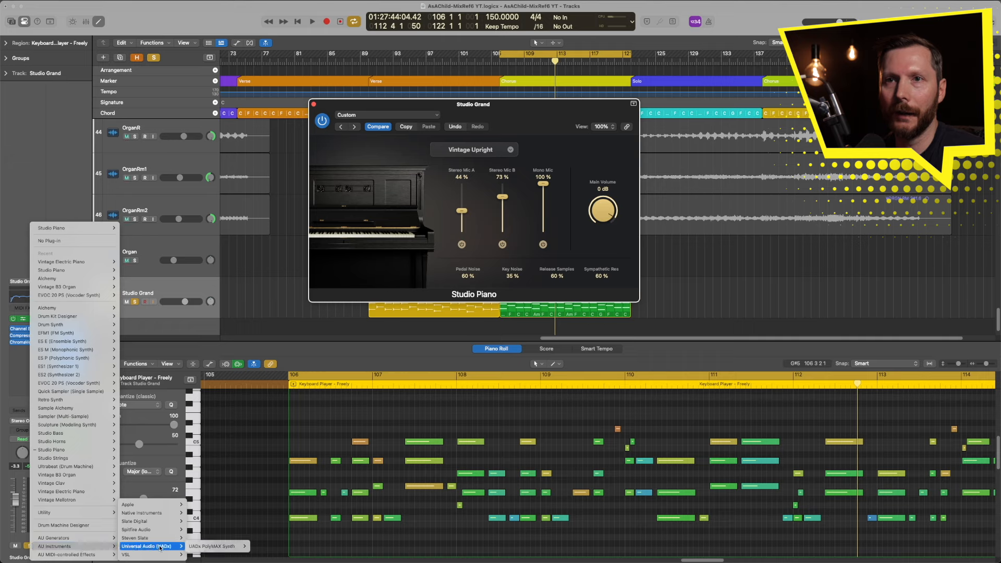
mouse_move(156, 514)
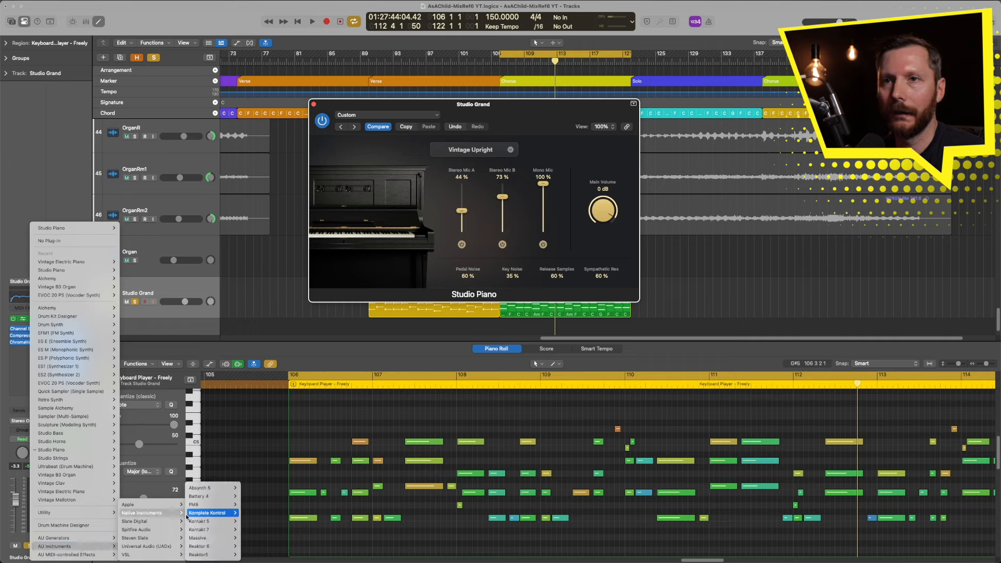
mouse_move(210, 530)
click(250, 495)
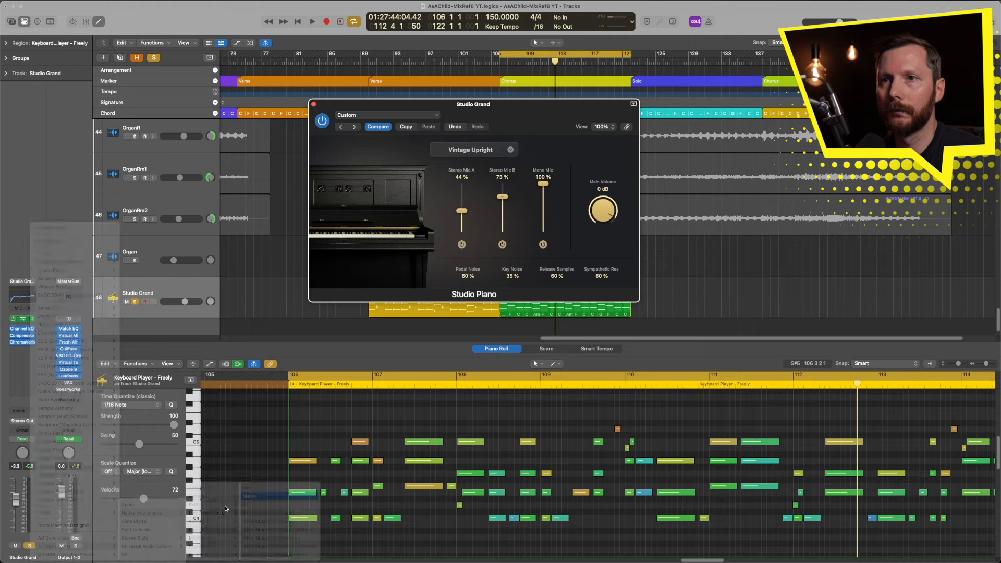
Step: Load the Alicias Keys preset Audience Big Studio in Kontakt 7 and play back the chorus from bar 106
click(344, 275)
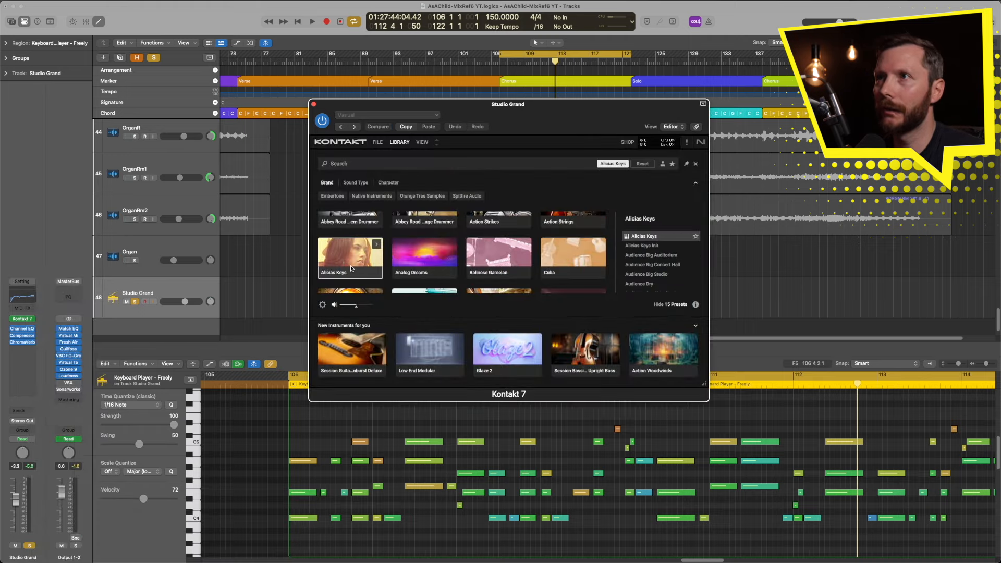
click(667, 275)
key(space)
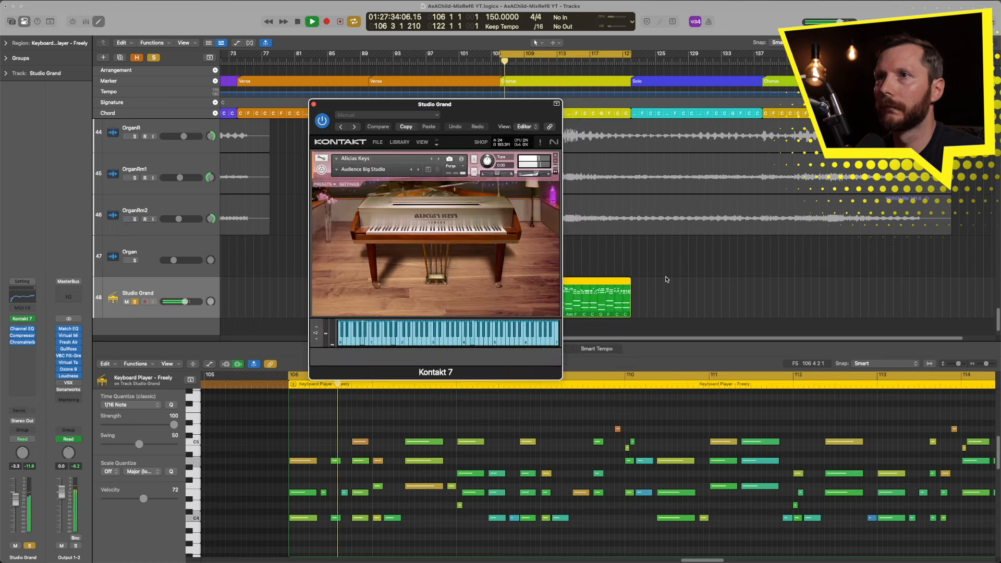